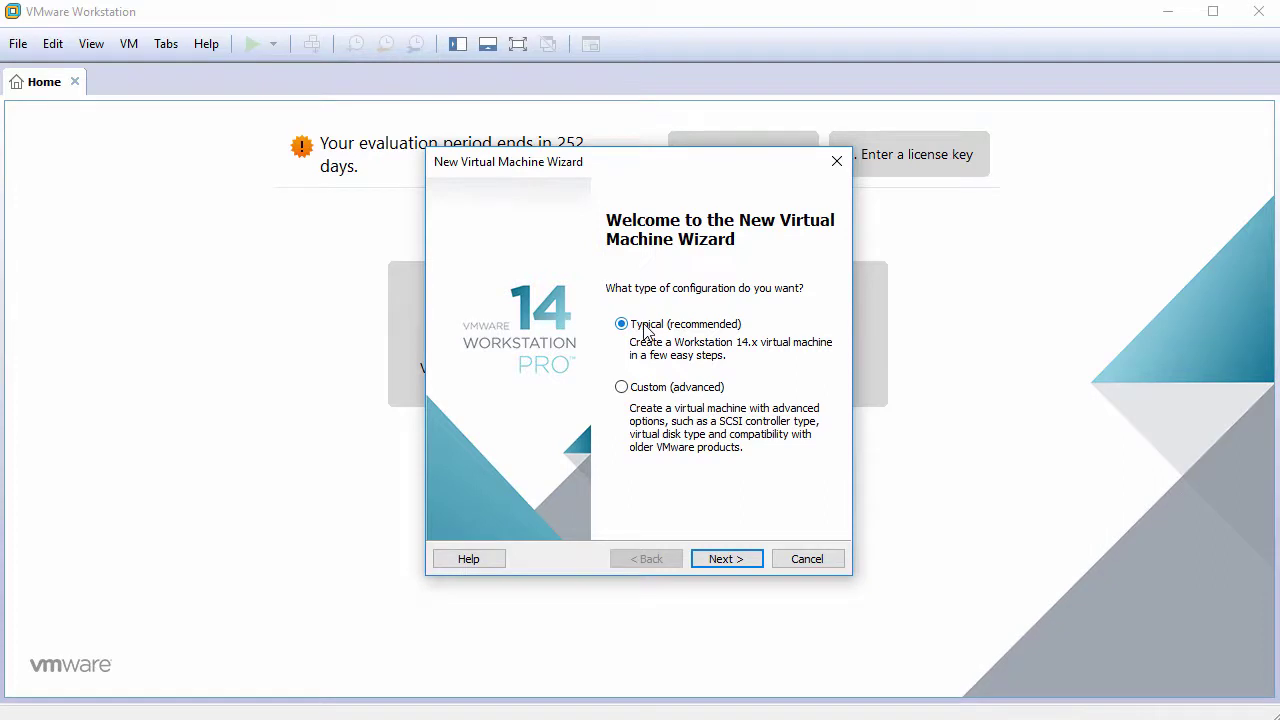
Choose the Typical configuration and defer the operating system installation until later.
left_click(727, 559)
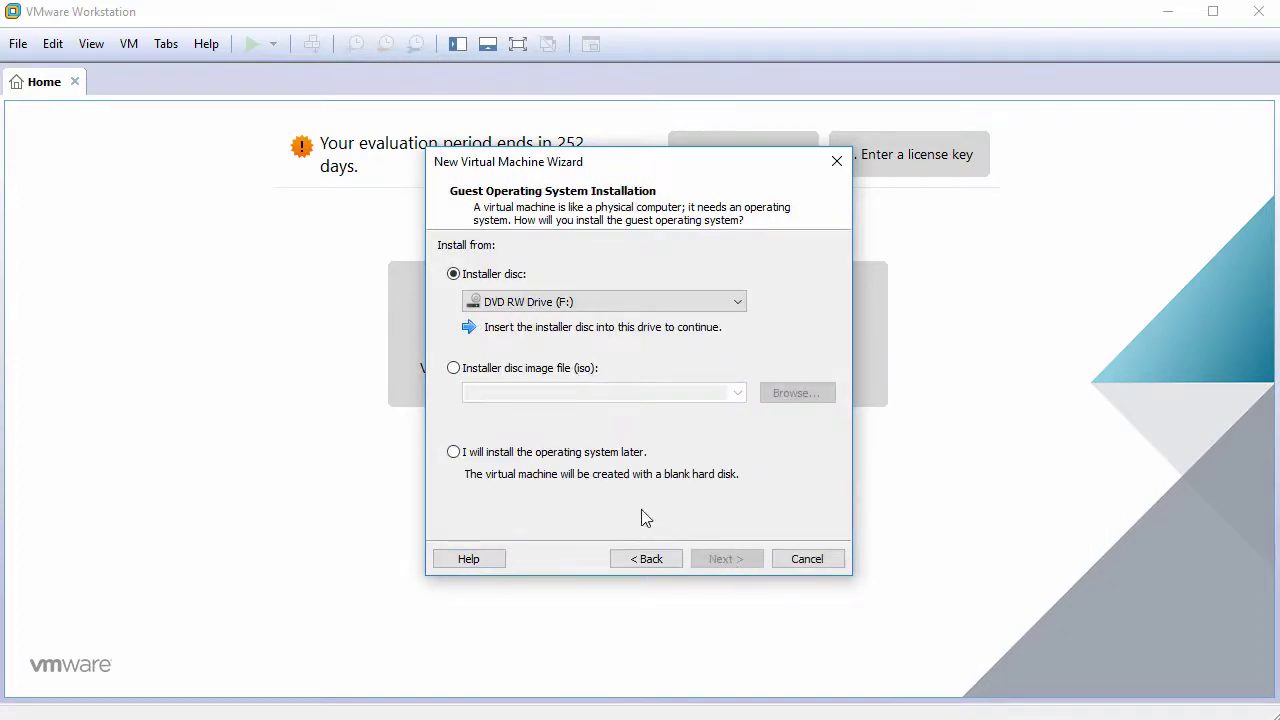
left_click(553, 458)
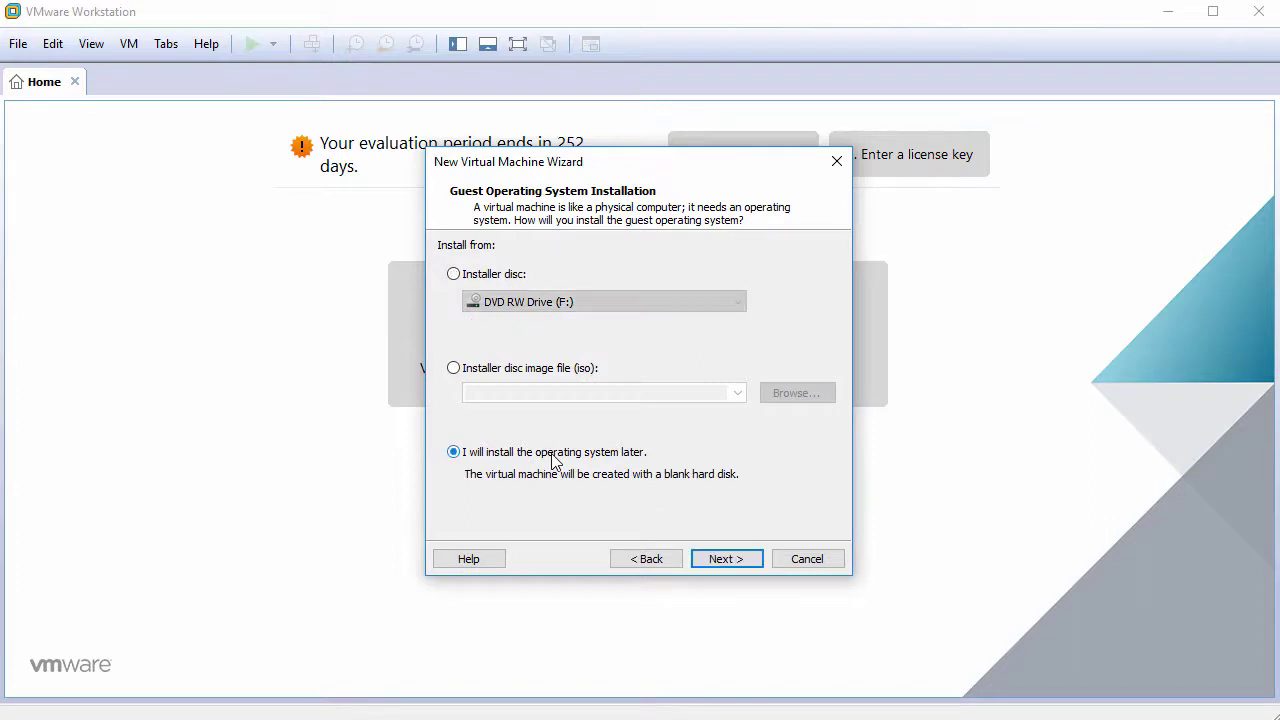
left_click(726, 559)
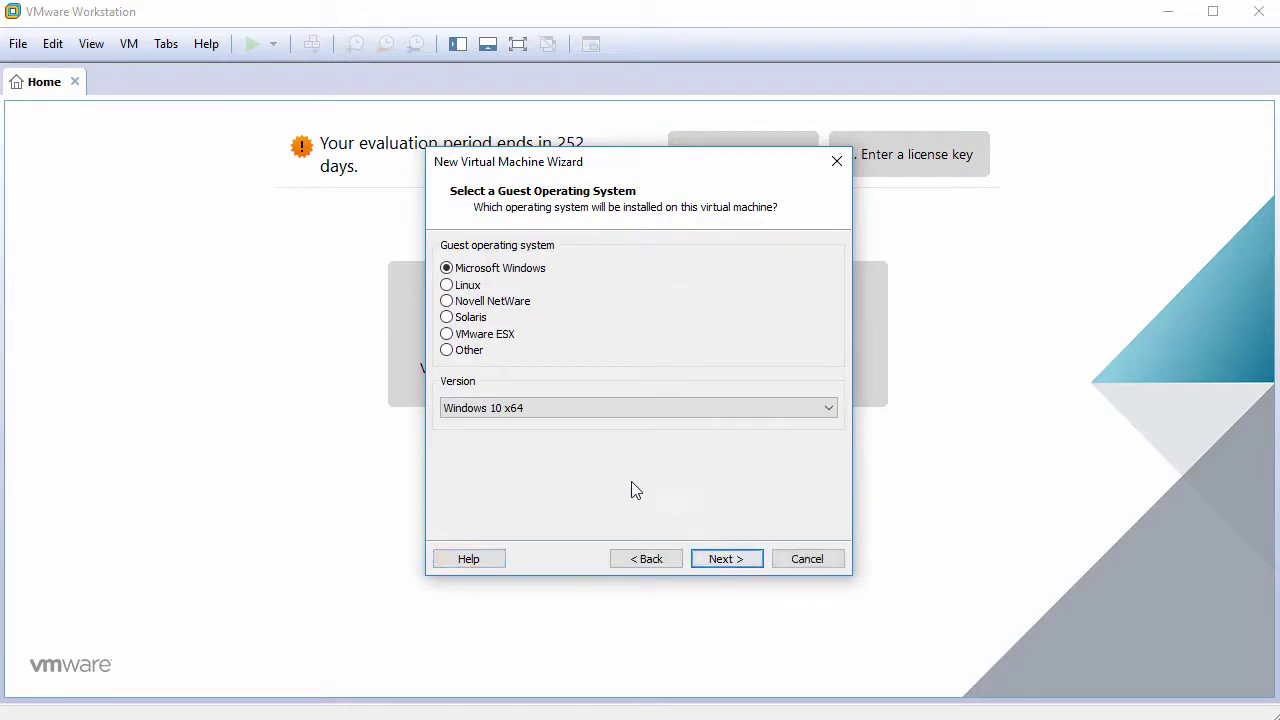
Set the guest operating system to Other, version FreeBSD 11 64-bit.
left_click(469, 351)
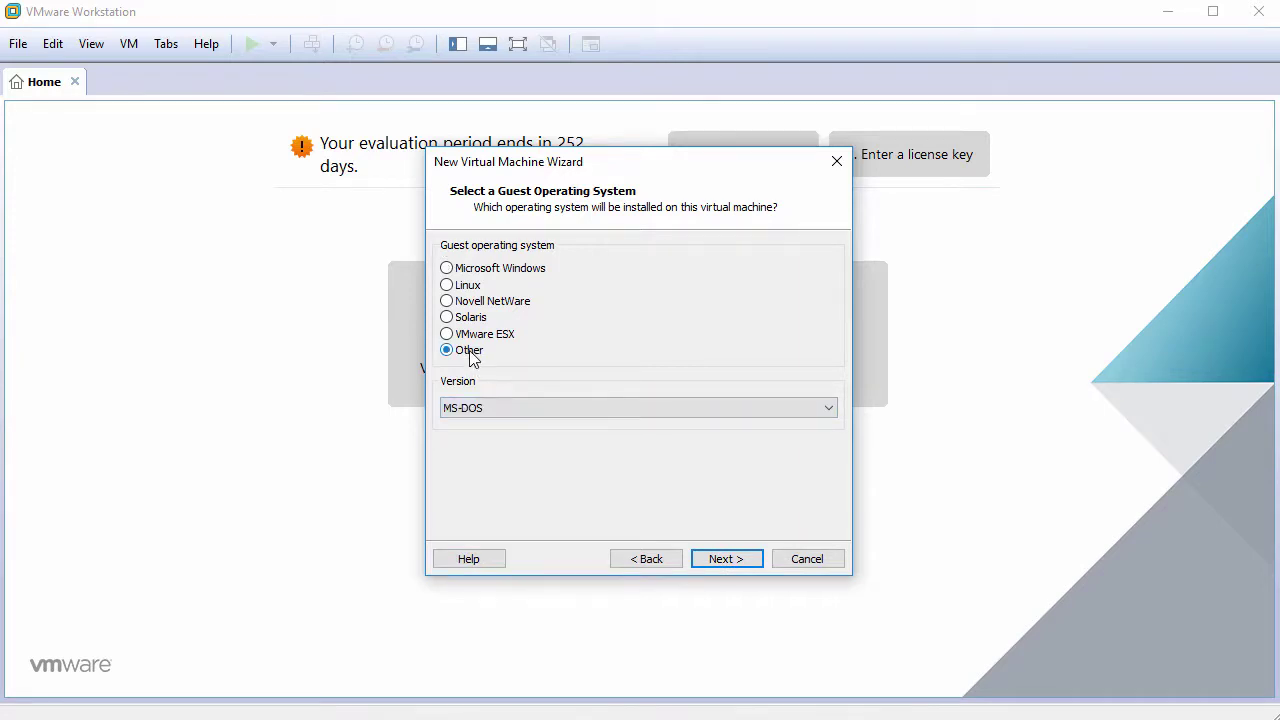
left_click(530, 408)
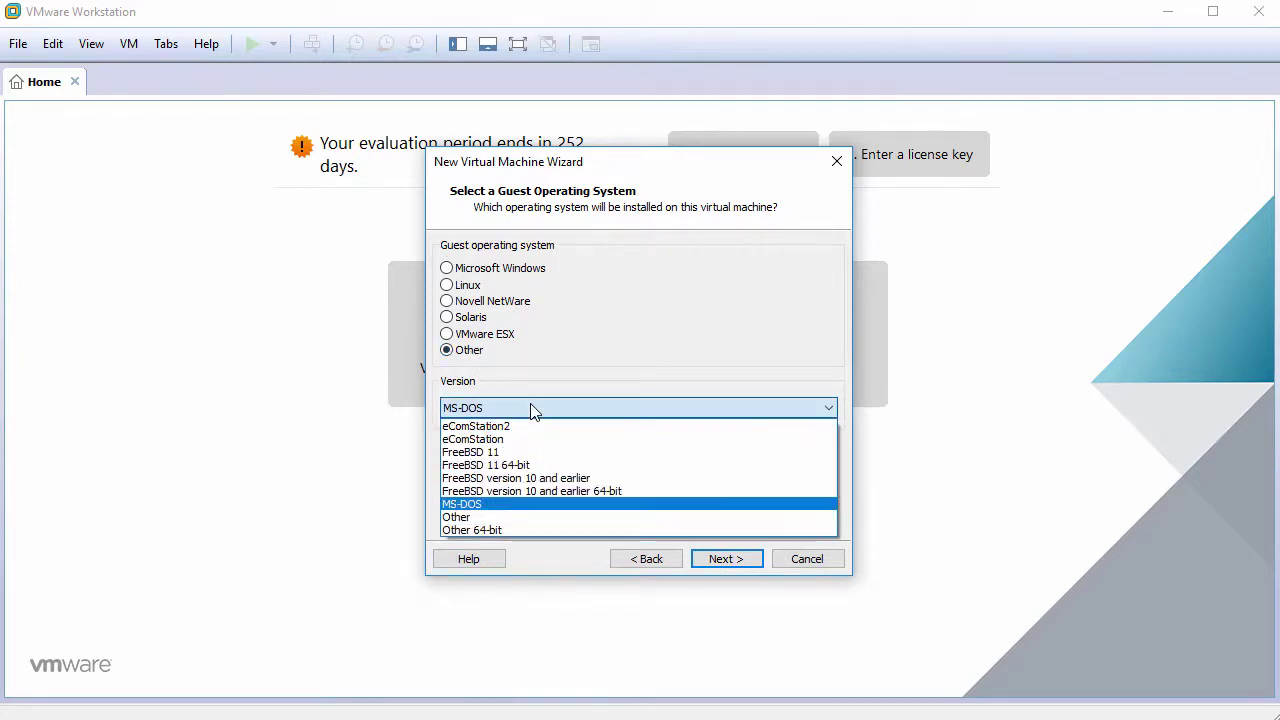
left_click(529, 465)
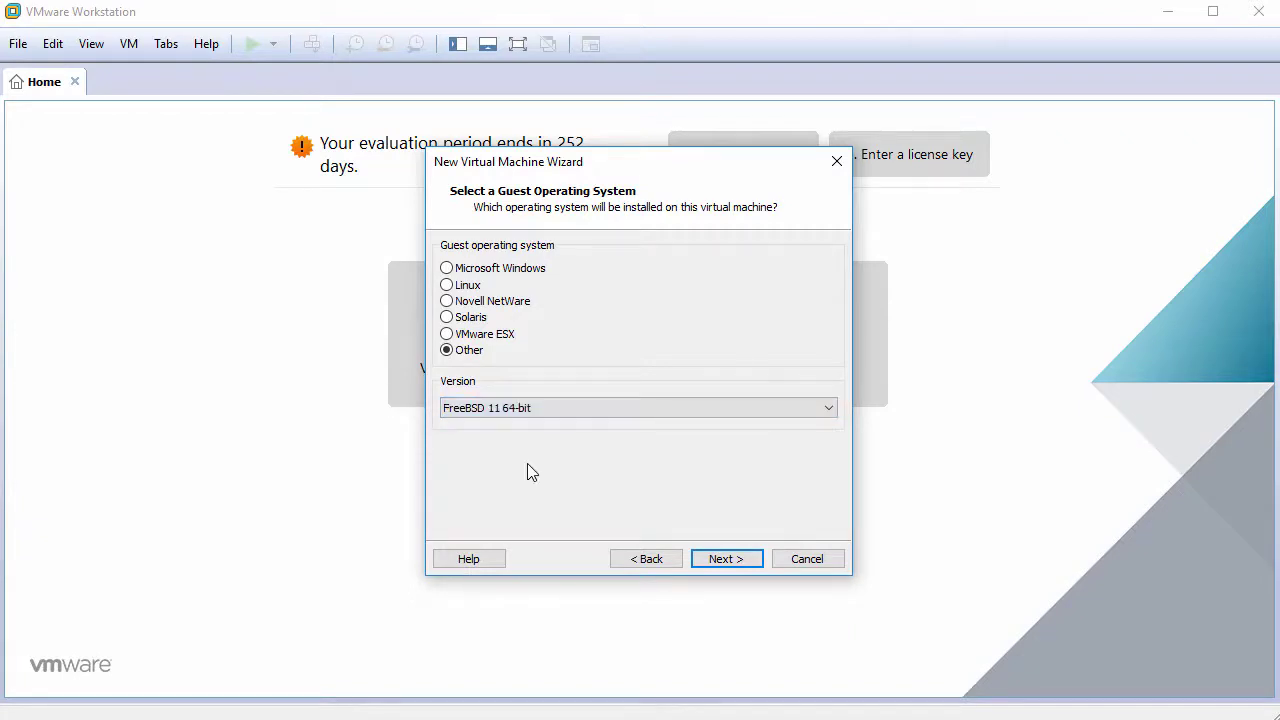
Name the VM TrueOS18.03 and give it a 60 GB disk stored as one file.
left_click(717, 560)
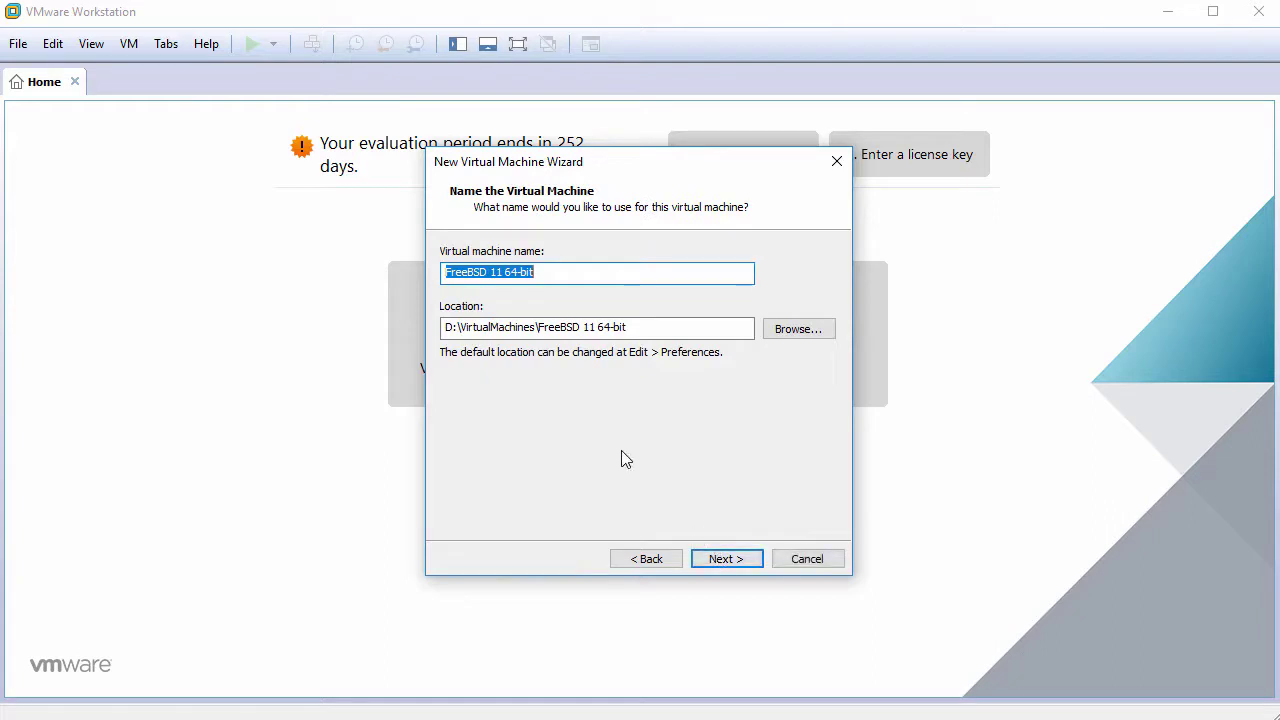
type("True")
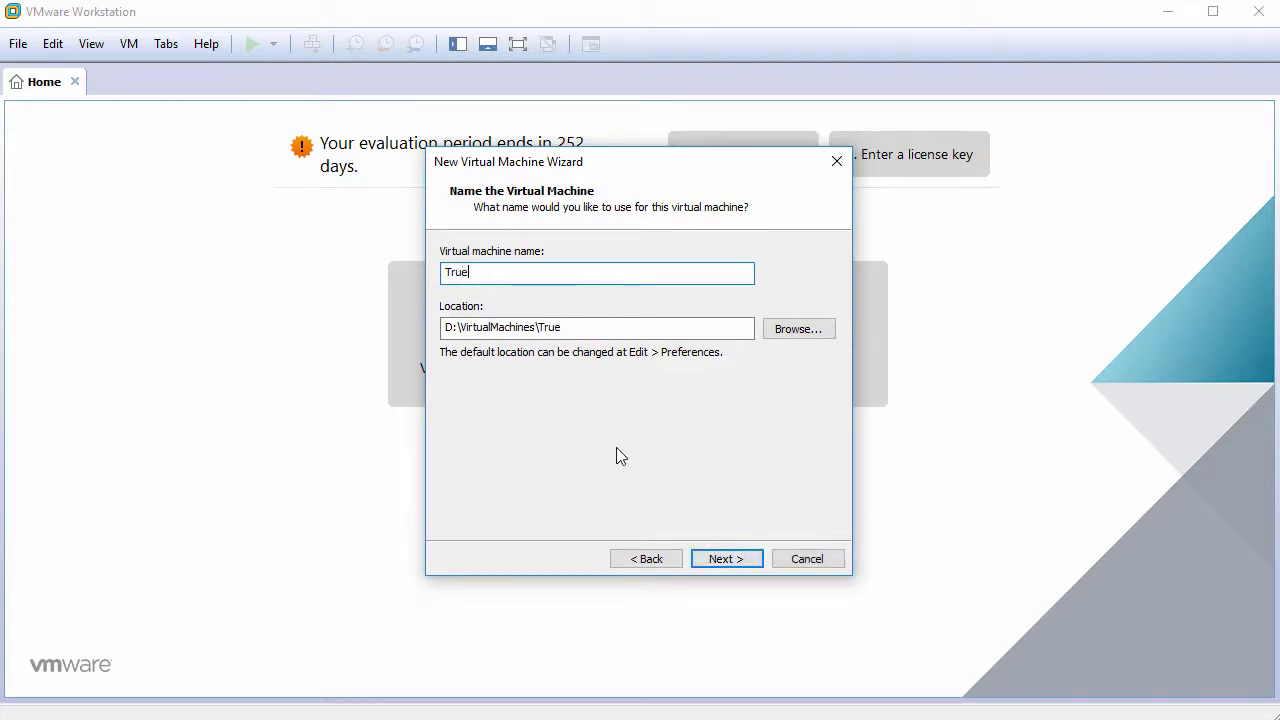
type("OS18.03")
left_click(716, 561)
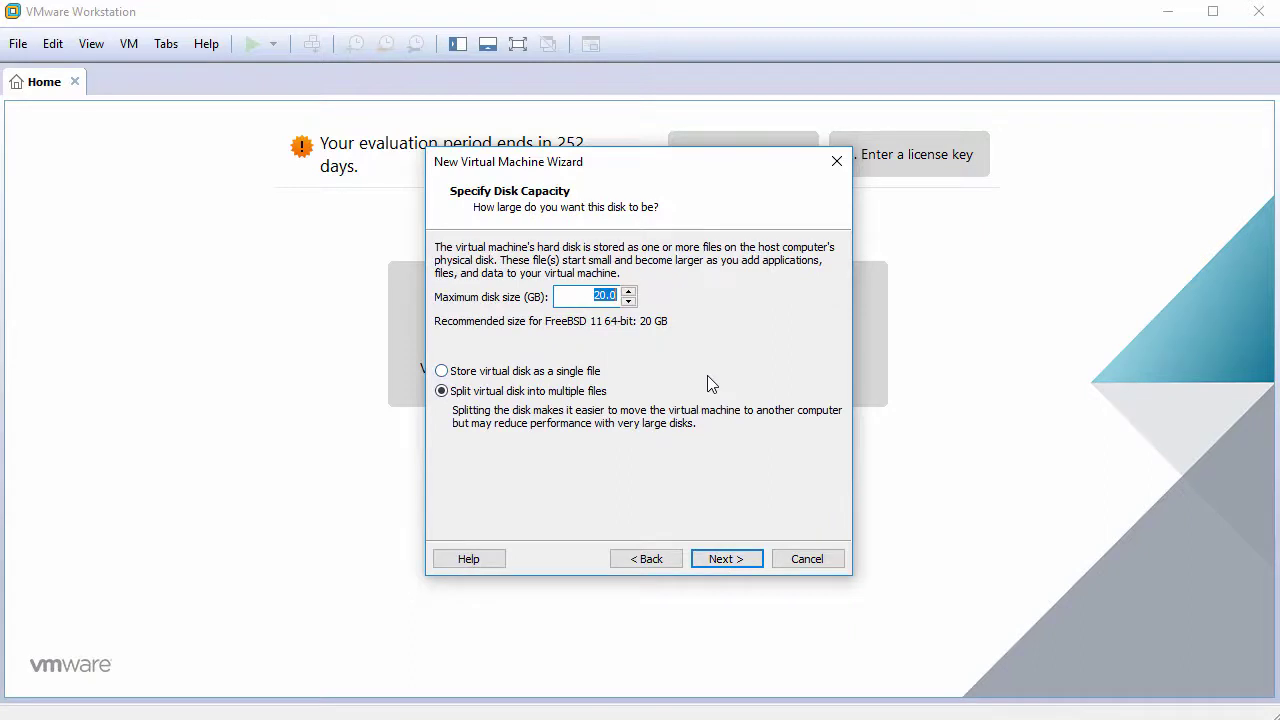
type("60")
left_click(512, 373)
left_click(729, 558)
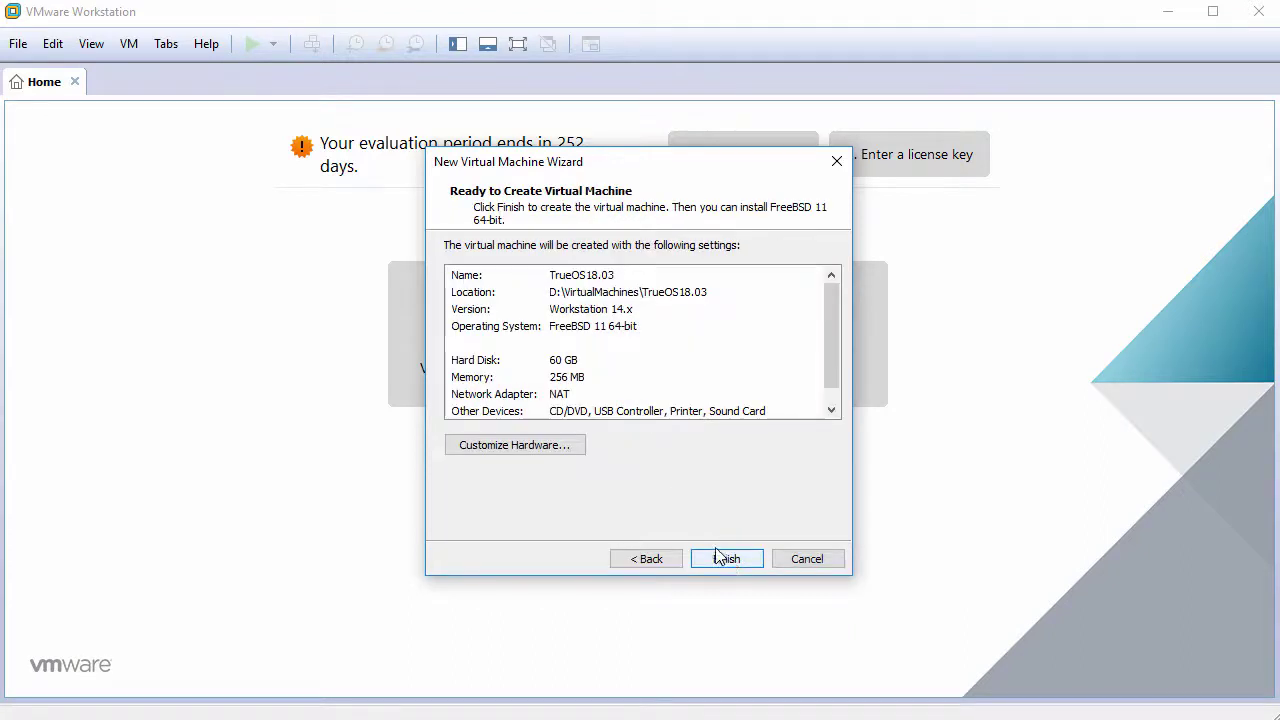
In Customize Hardware, set memory to 1024 MB and 2 cores per processor.
left_click(548, 451)
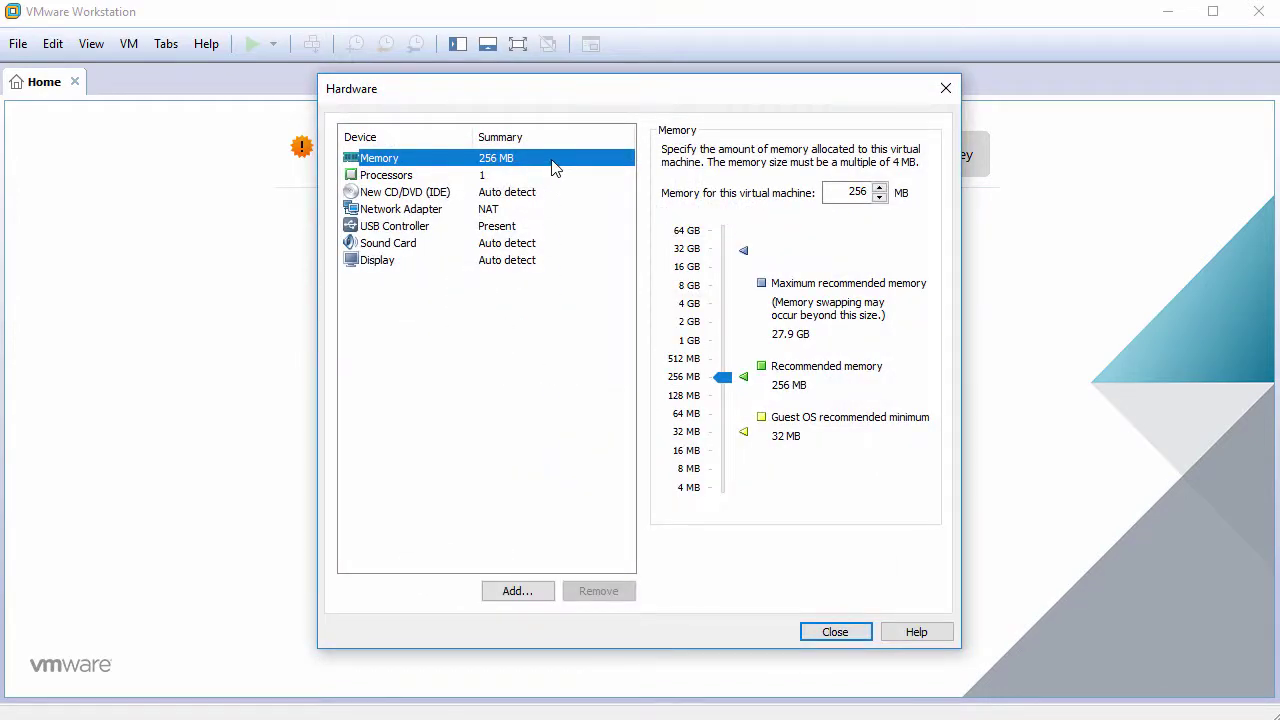
double_click(850, 191)
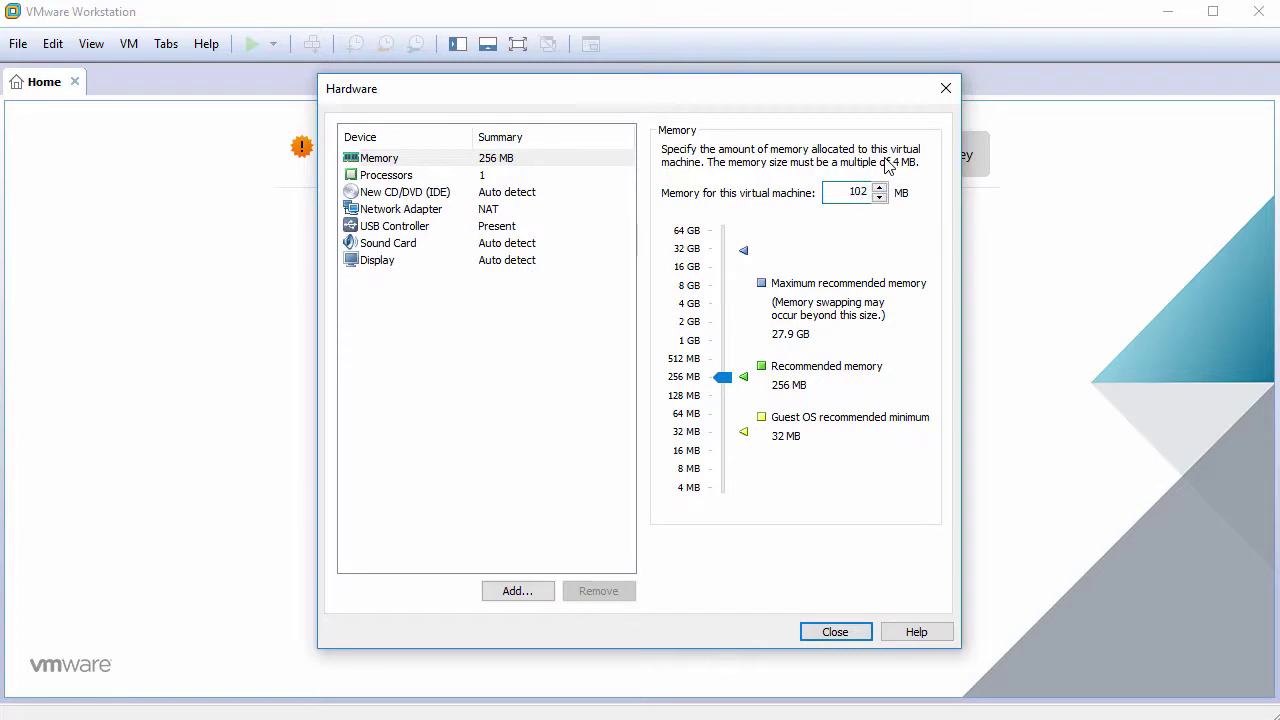
left_click(482, 178)
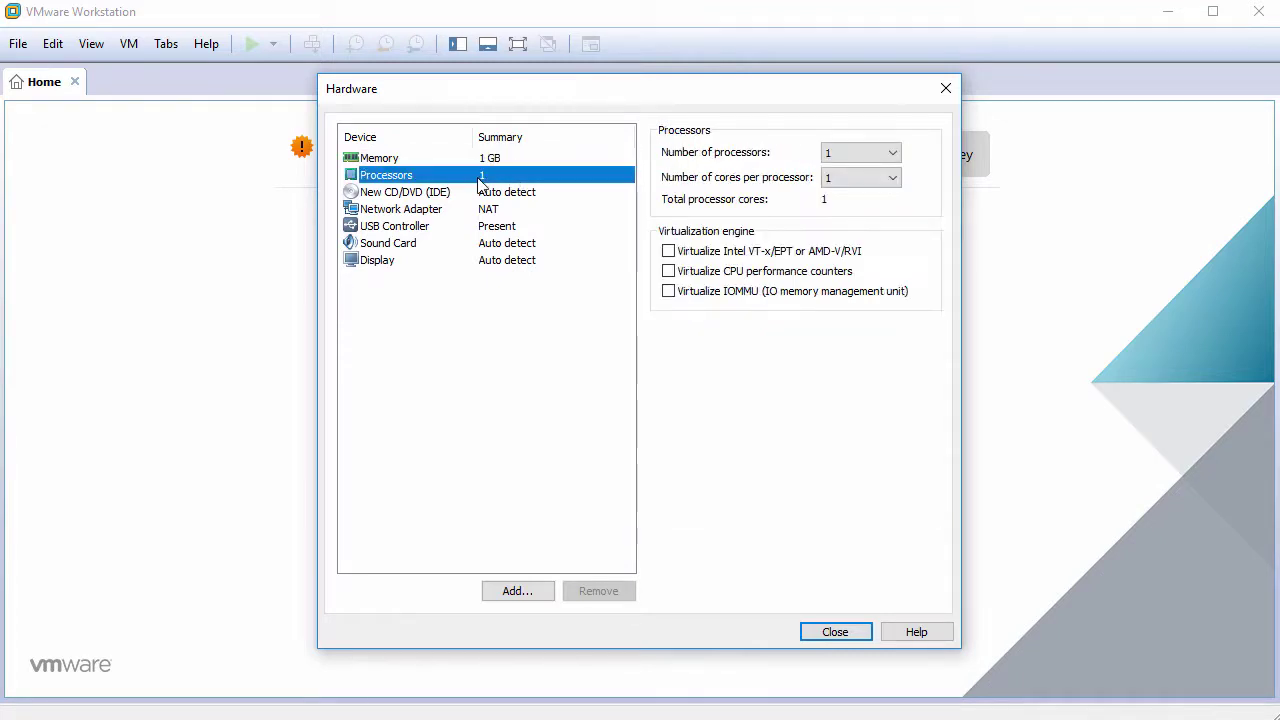
left_click(832, 178)
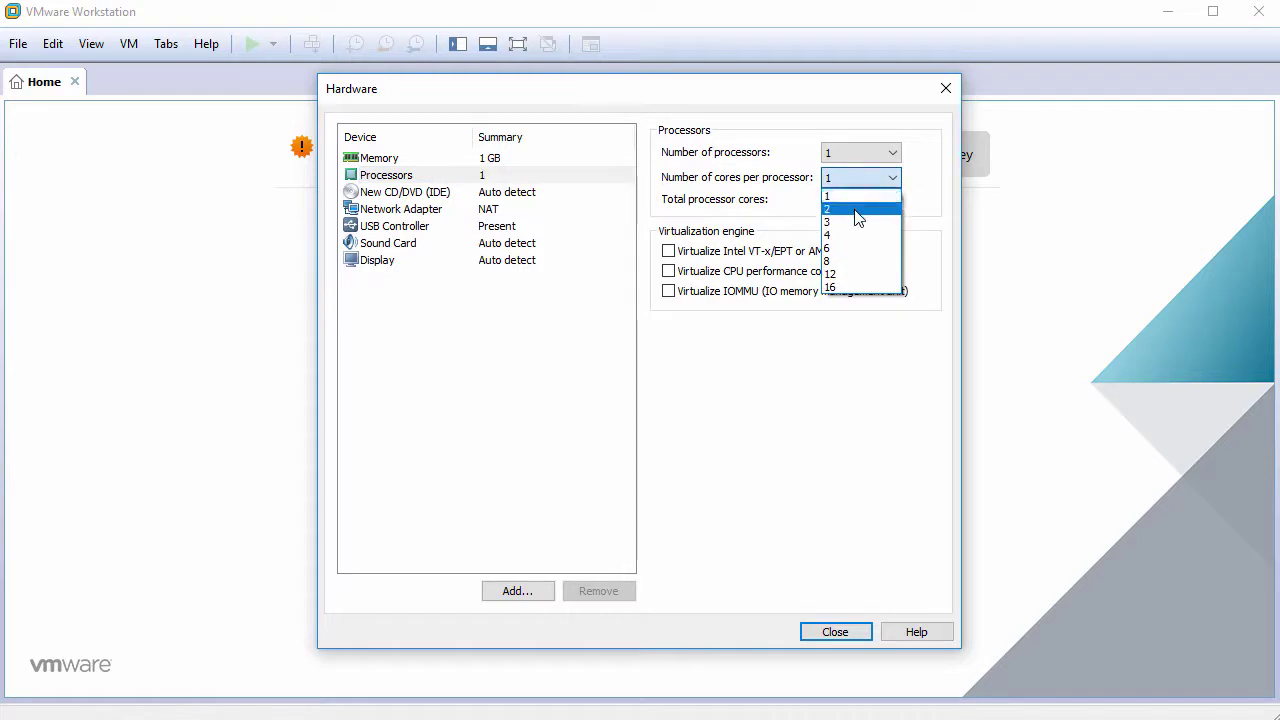
left_click(858, 209)
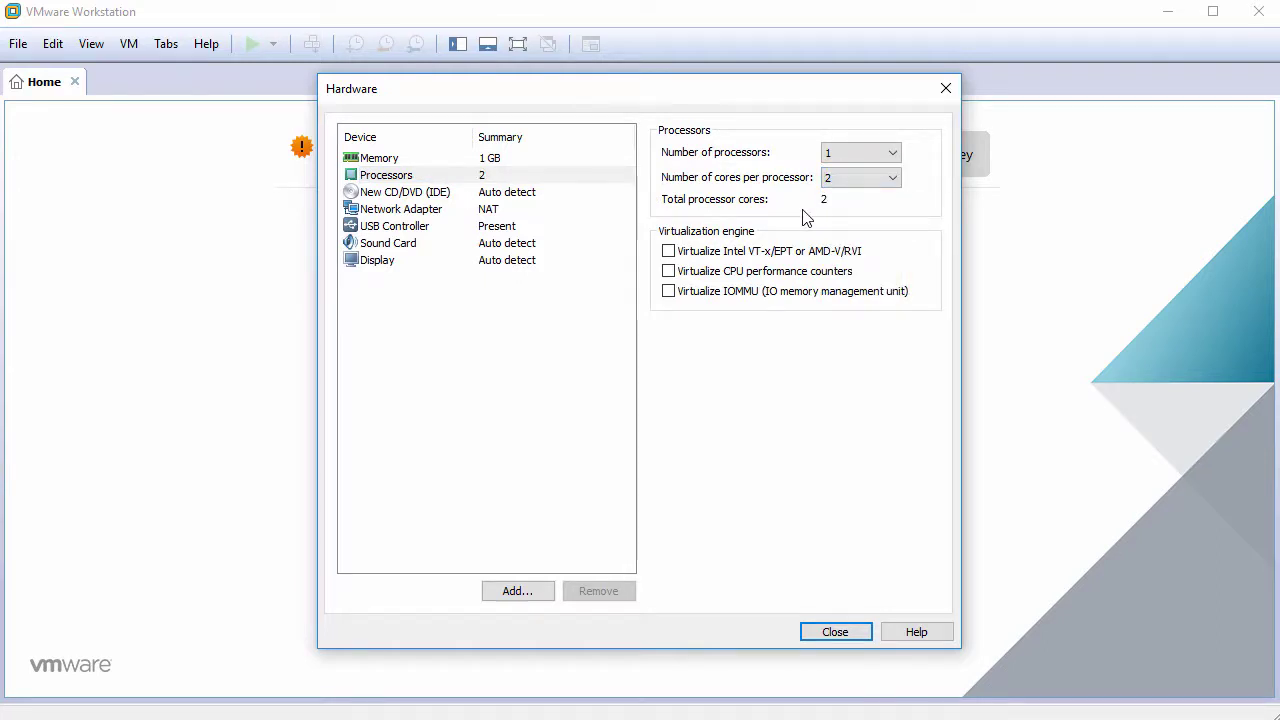
Load TrueOS-Desktop-18.03-x64-DVD.iso as the CD/DVD drive's ISO image.
left_click(446, 194)
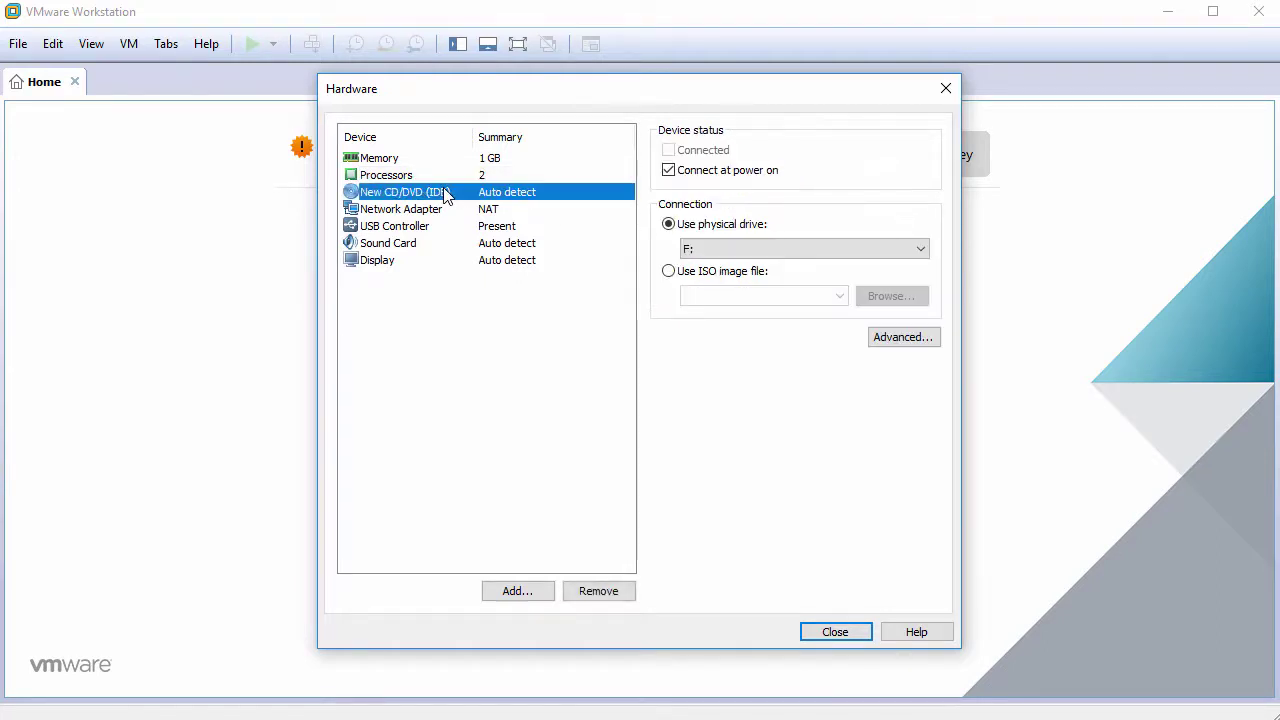
left_click(690, 276)
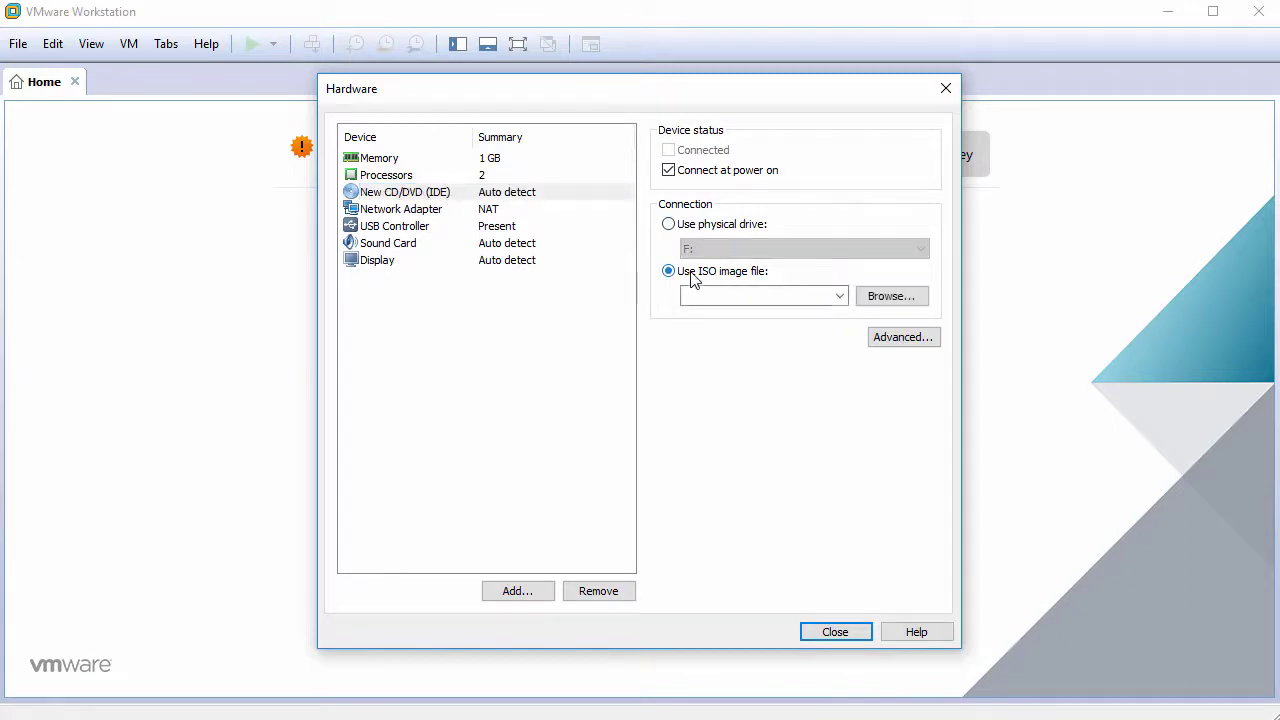
left_click(884, 303)
left_click(557, 248)
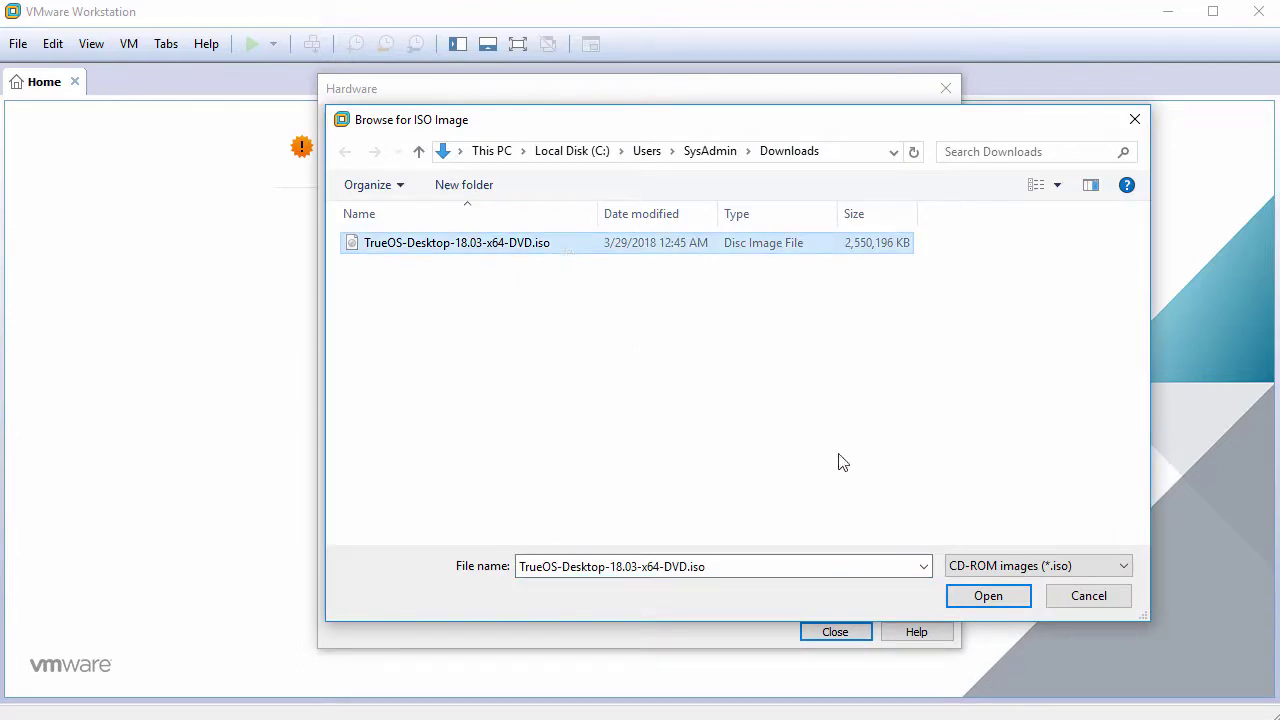
left_click(987, 597)
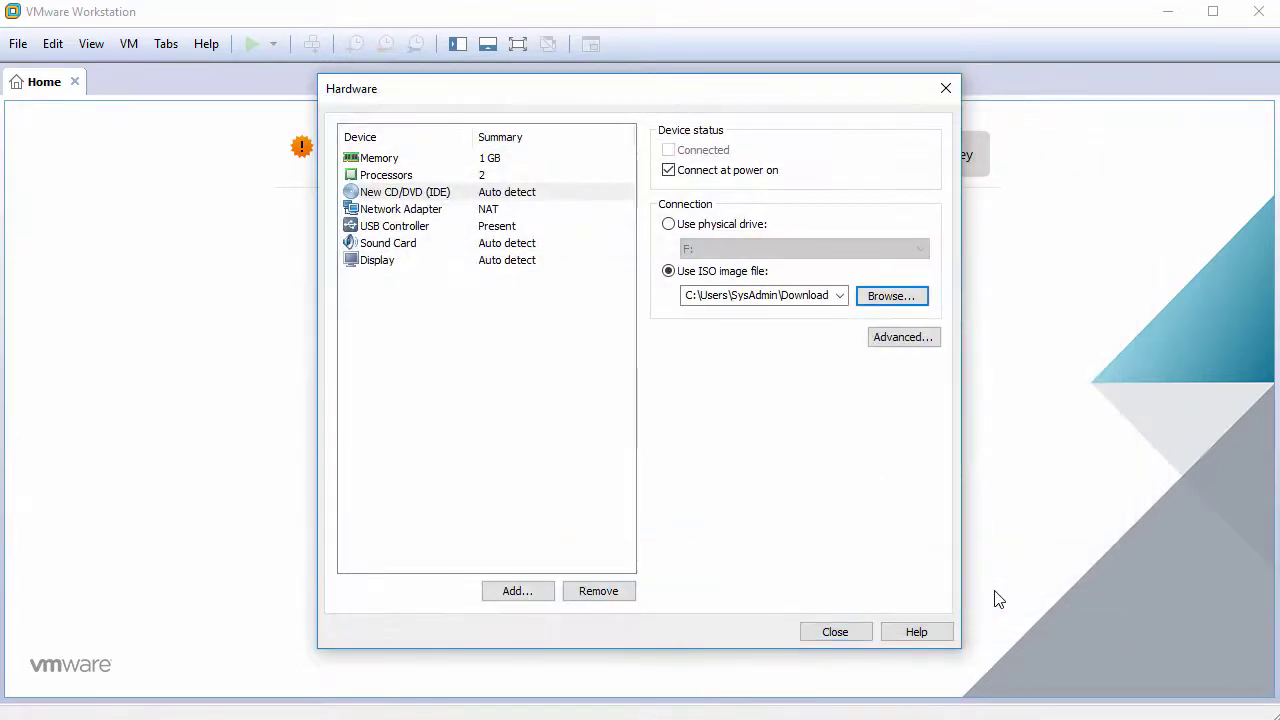
Remove the USB Controller and Sound Card, then close the hardware settings.
left_click(424, 235)
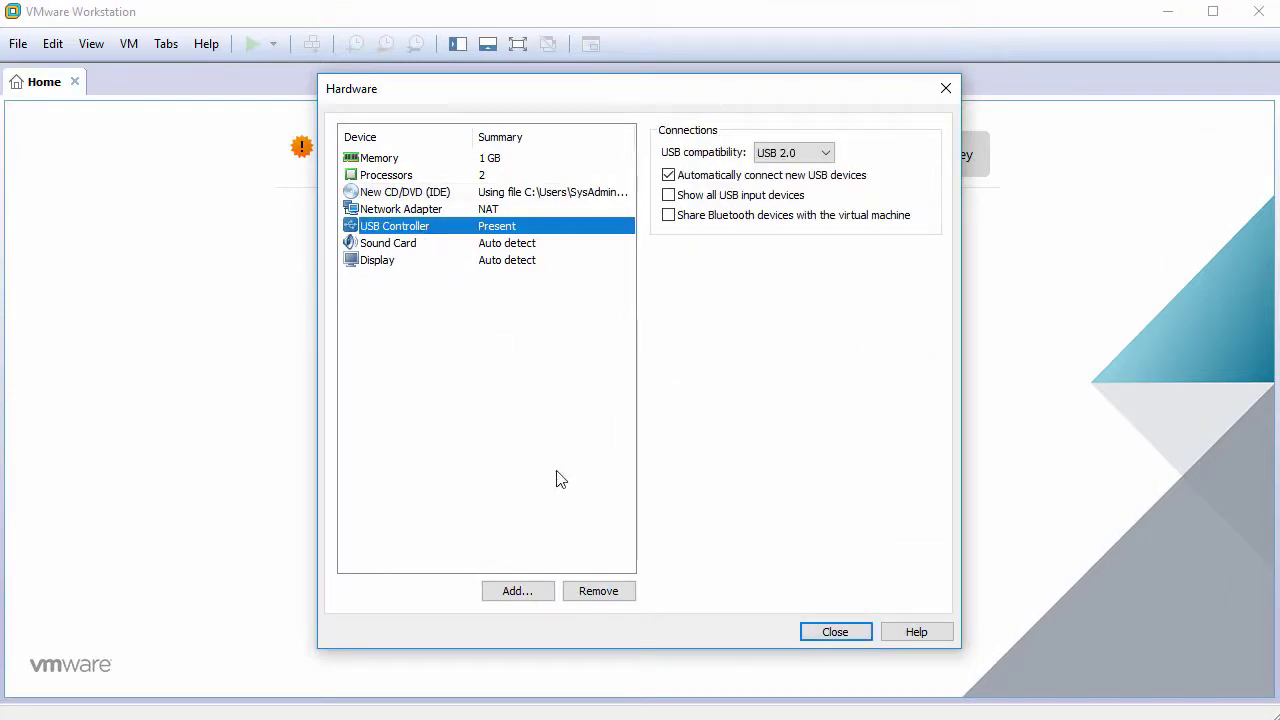
left_click(594, 592)
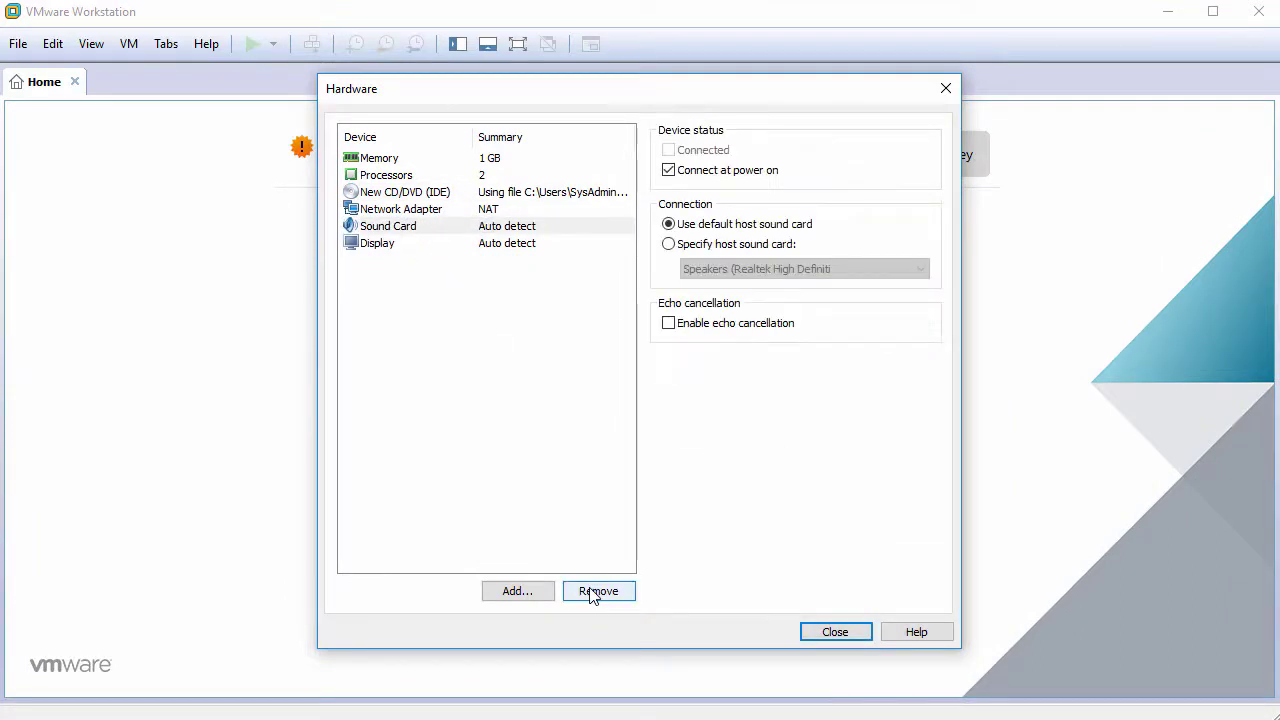
left_click(594, 592)
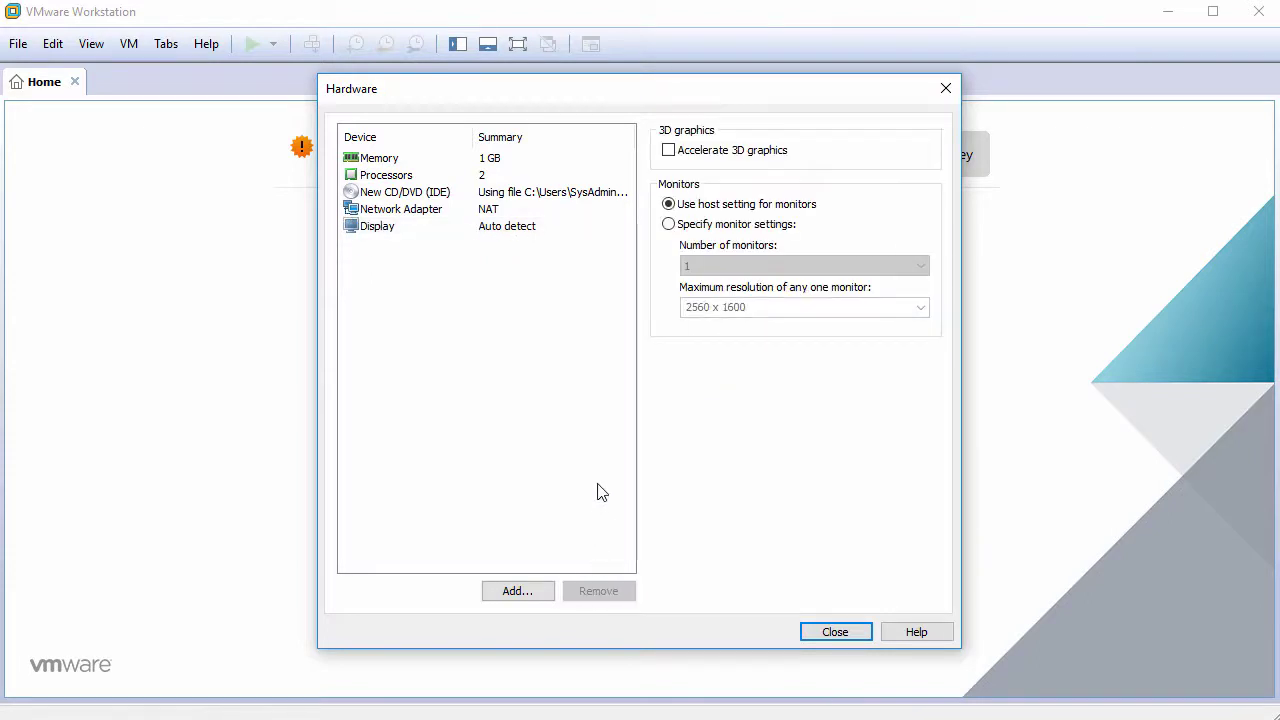
left_click(835, 632)
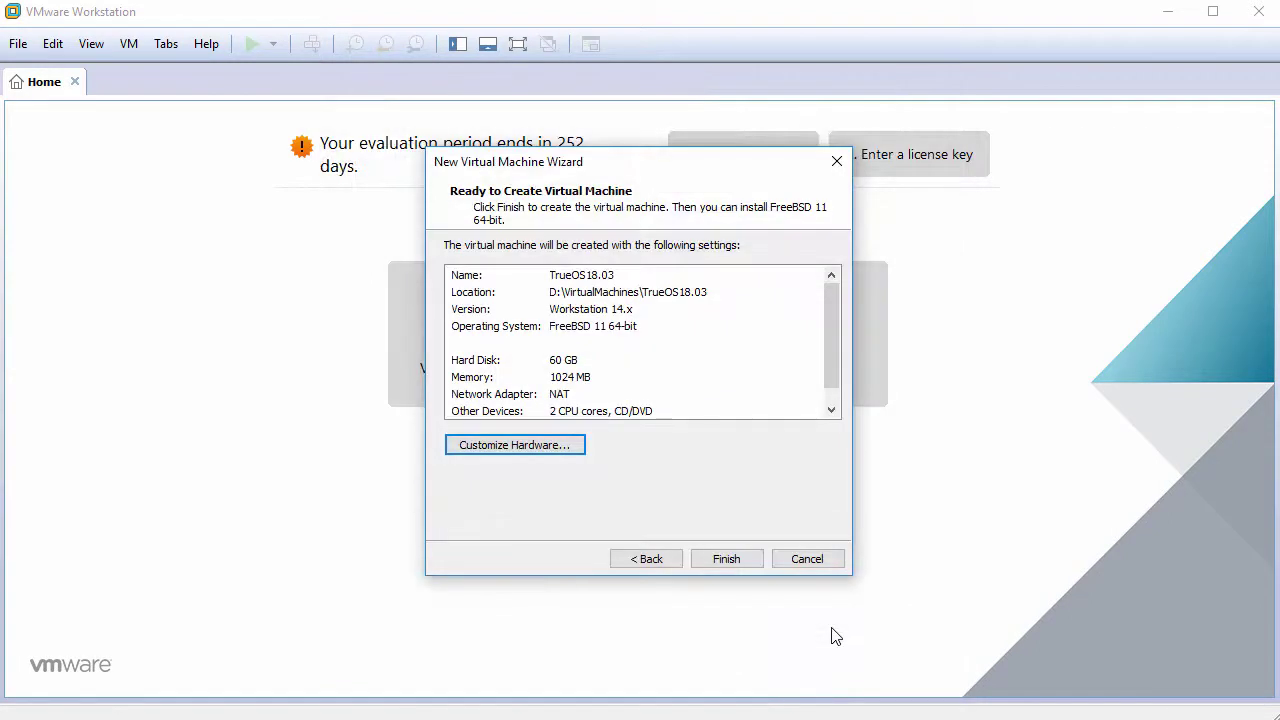
Create the TrueOS18.03 VM, power it on, and capture input into its console.
left_click(727, 559)
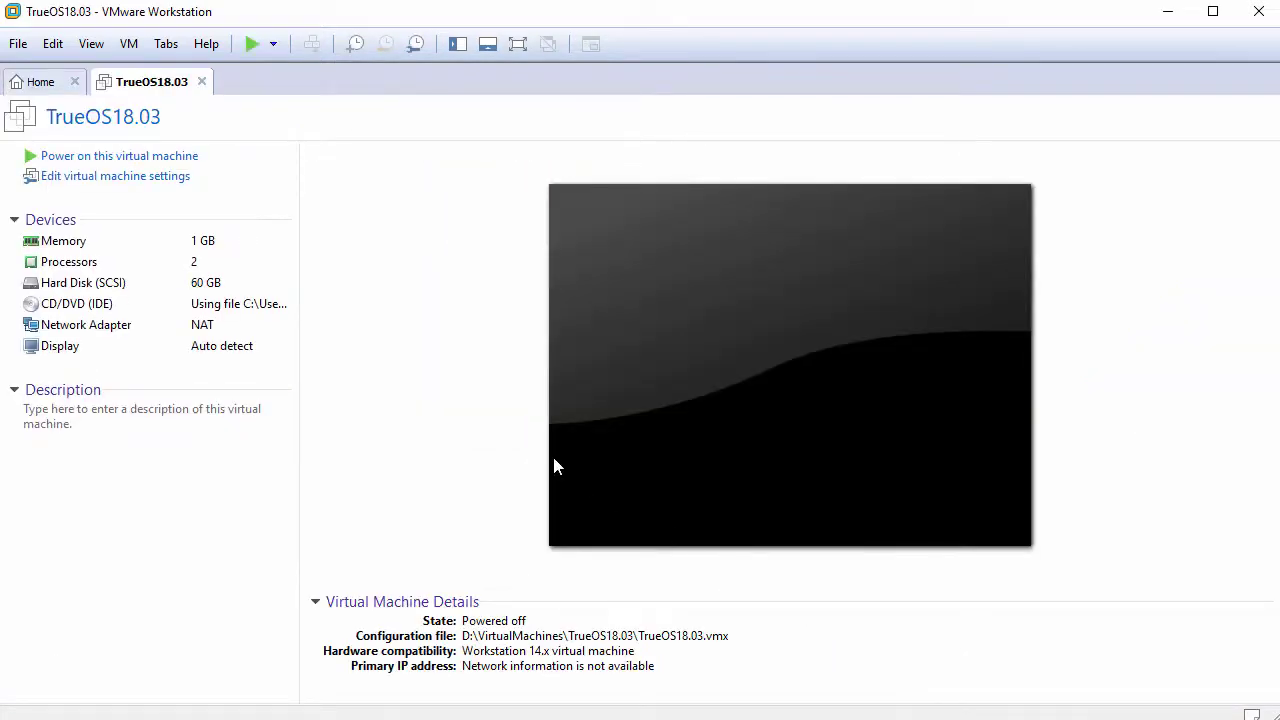
left_click(147, 160)
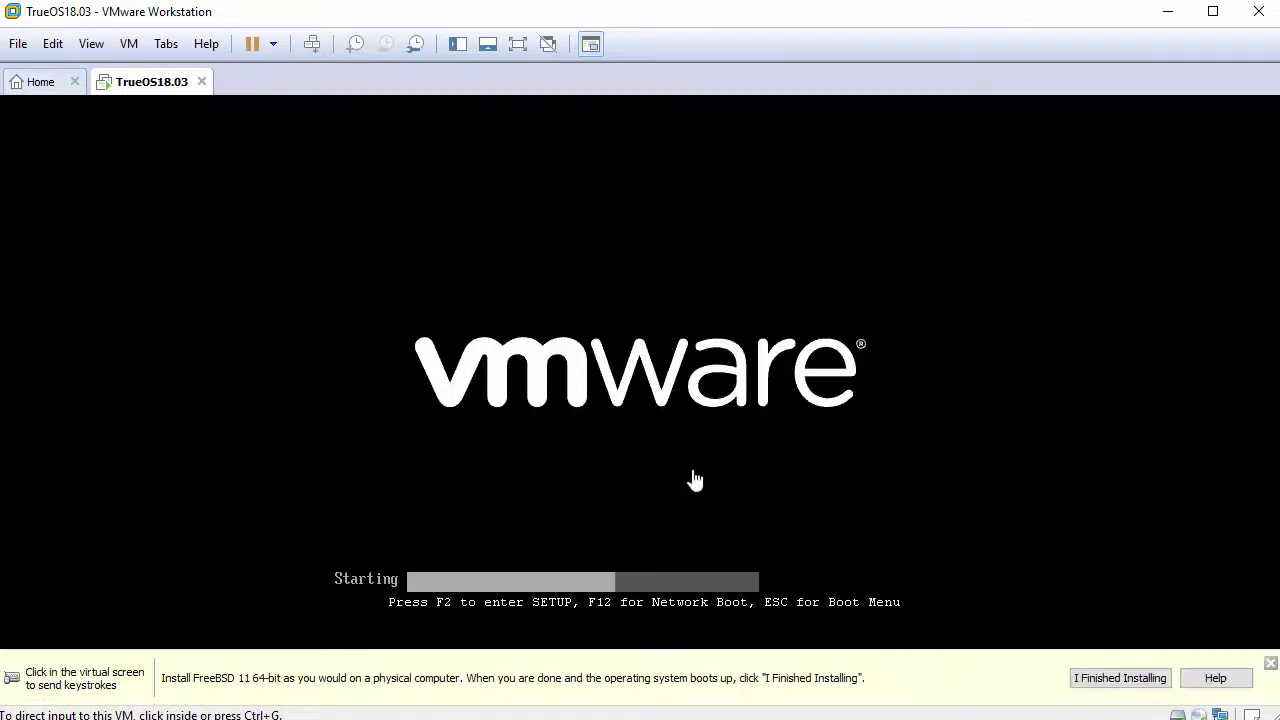
left_click(1270, 663)
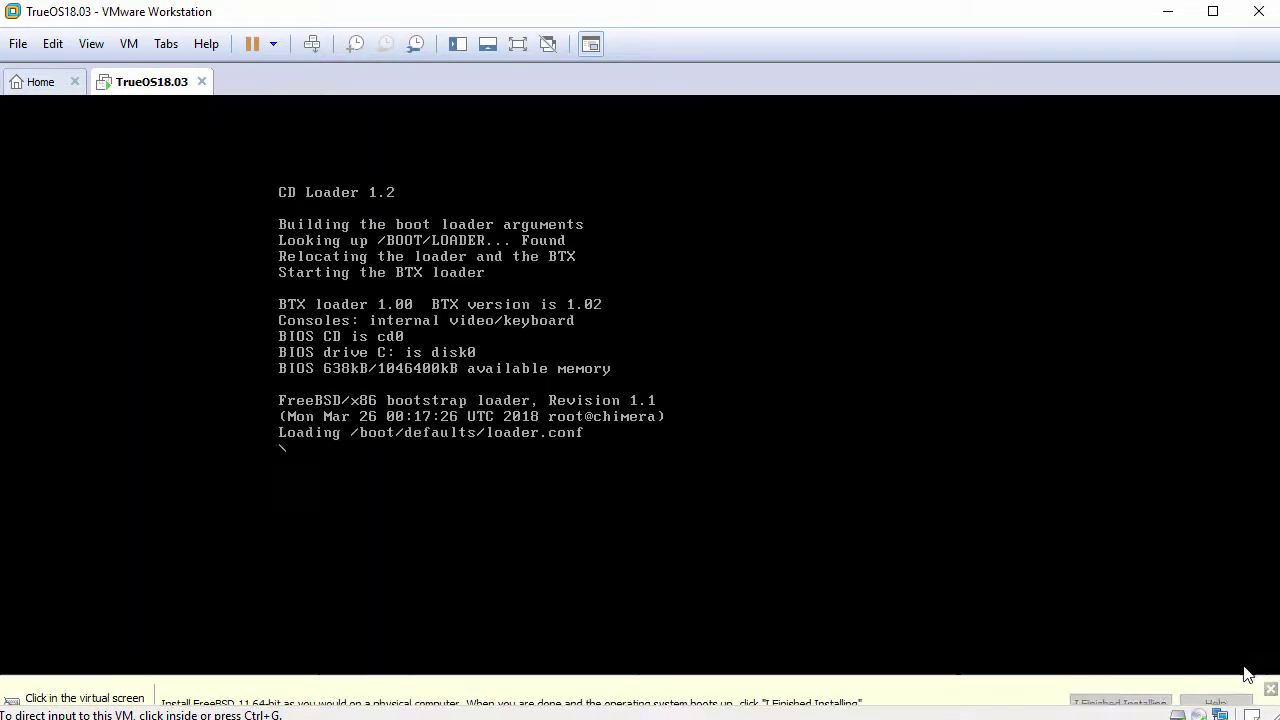
left_click(780, 476)
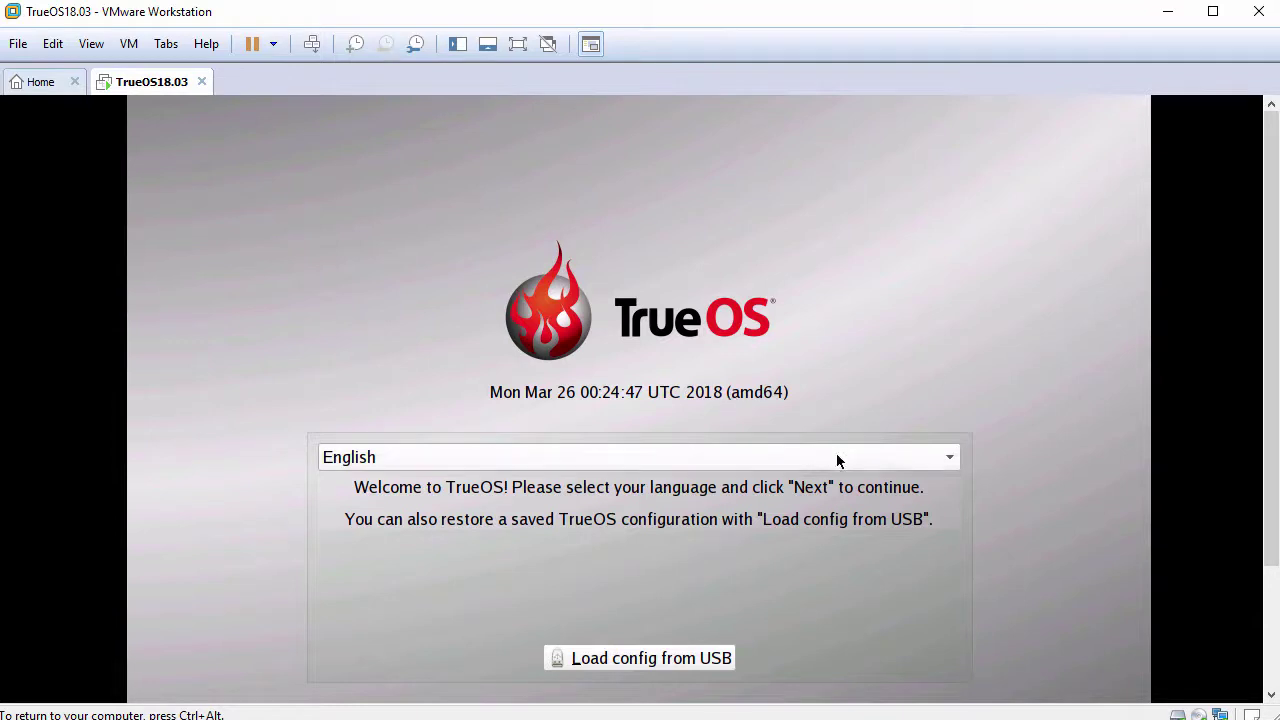
Leave English selected as the installer language and advance to Installation Type.
left_click(905, 470)
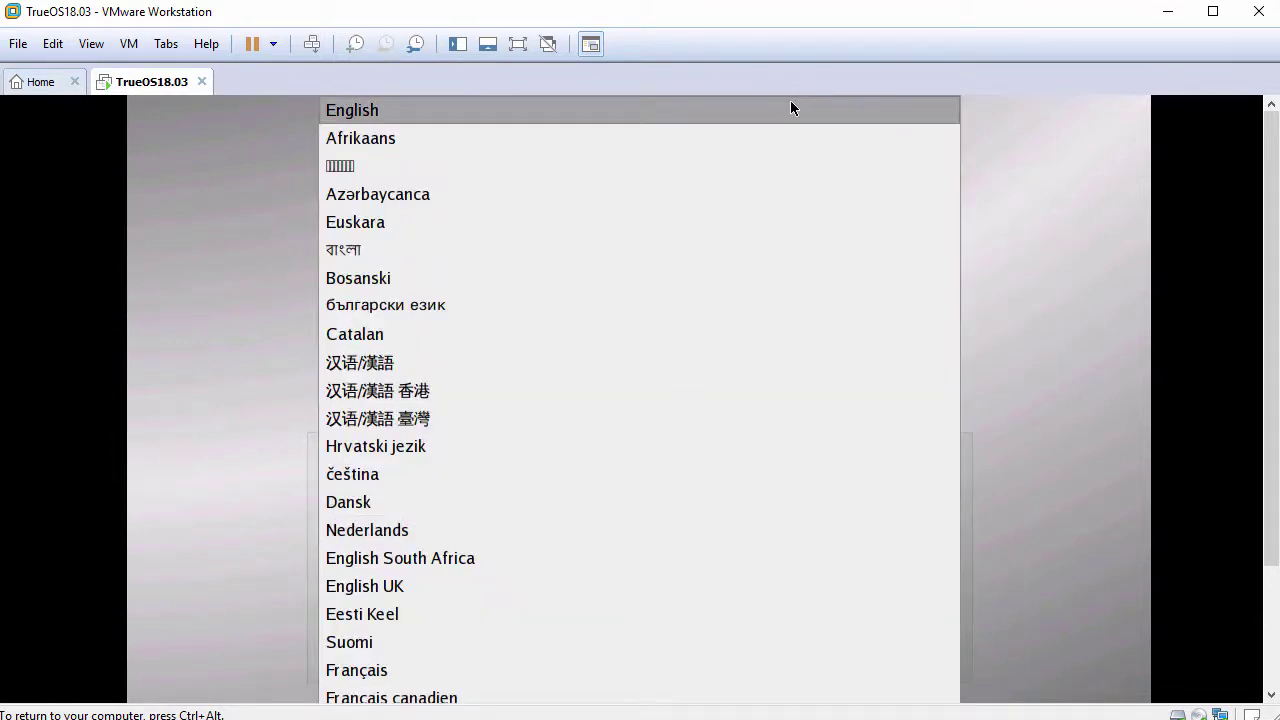
left_click(787, 106)
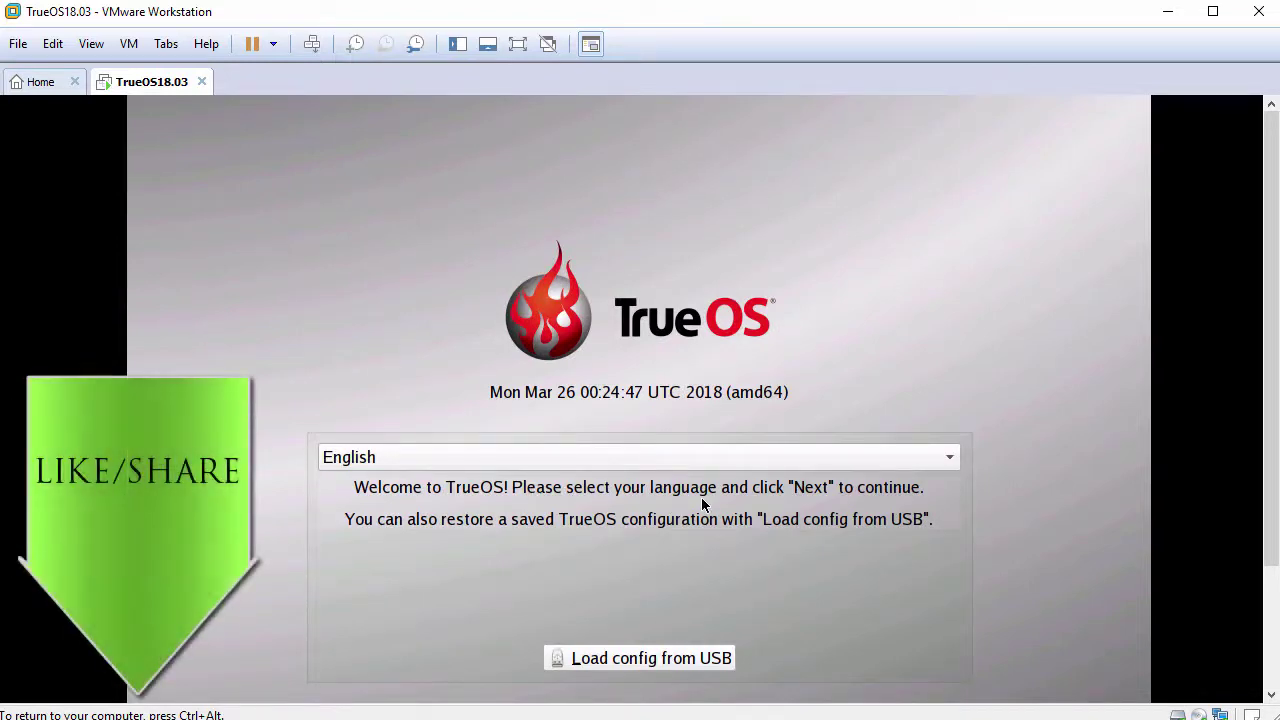
key("ctrl+alt")
left_click_drag(1271, 494, 1262, 600)
left_click(922, 505)
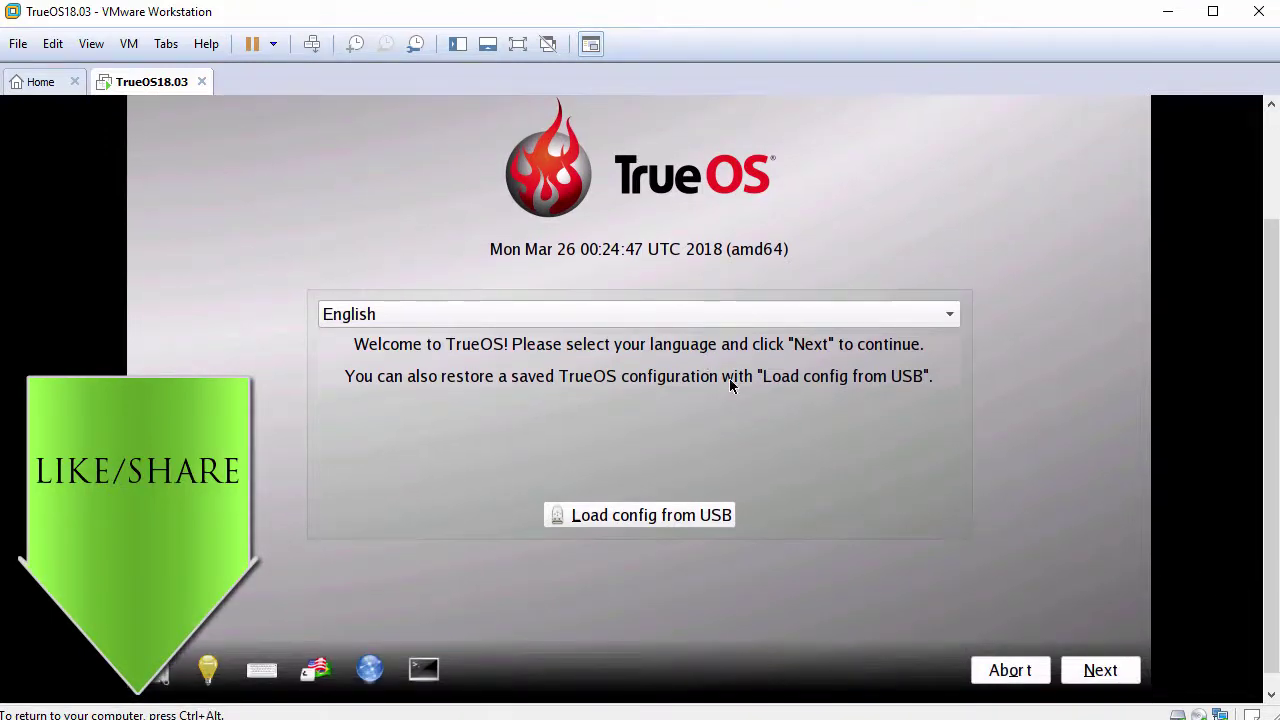
left_click(1099, 670)
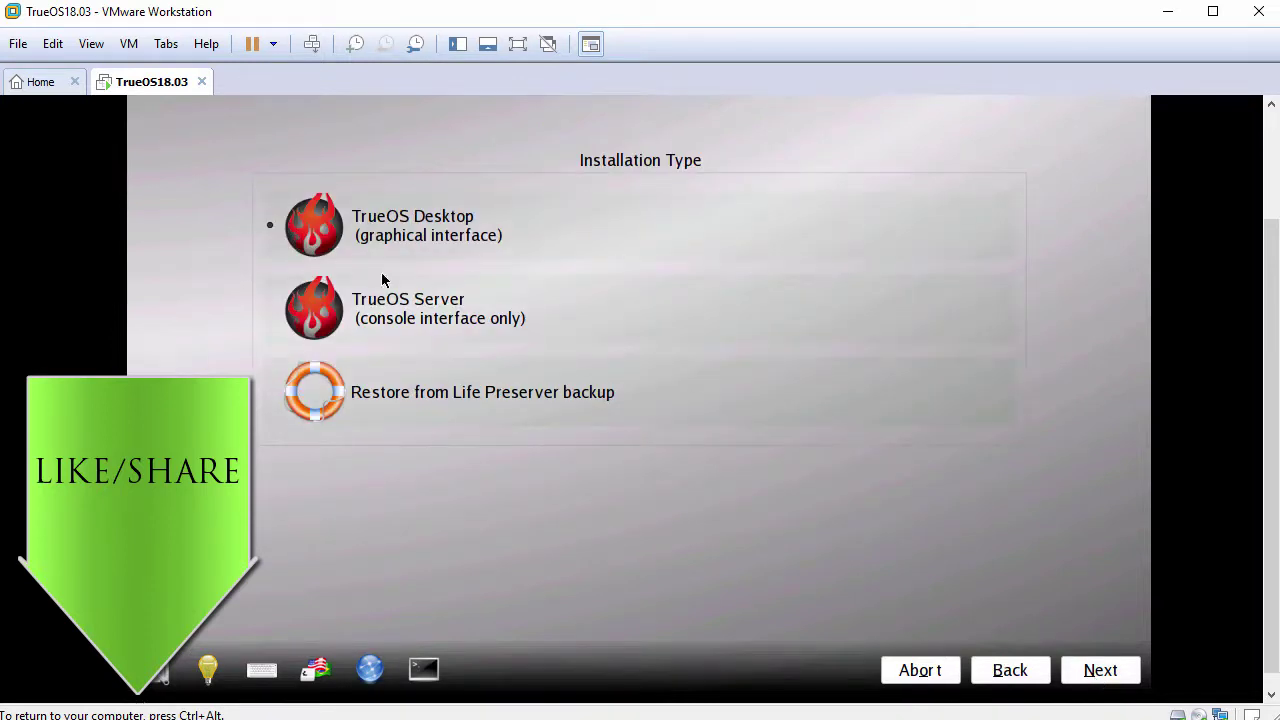
Accept TrueOS Desktop and VMware Guest drivers, review the ZFS summary, and continue.
left_click(1087, 668)
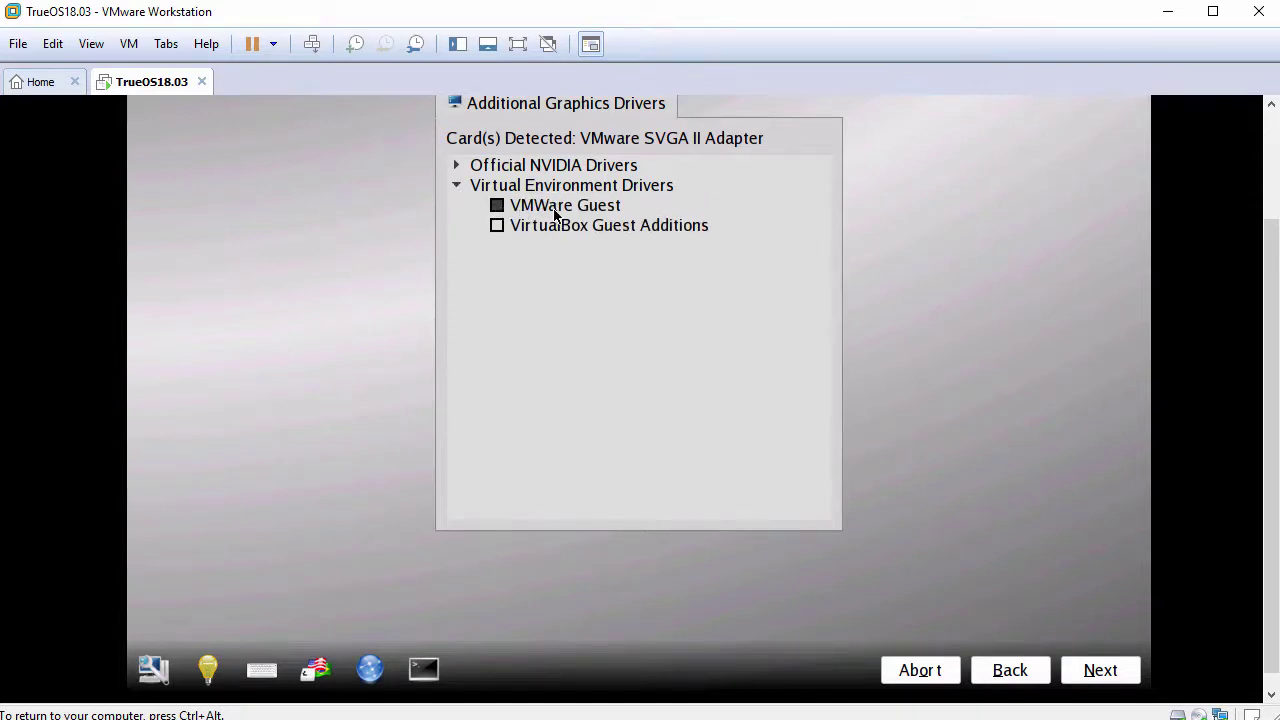
left_click(1075, 670)
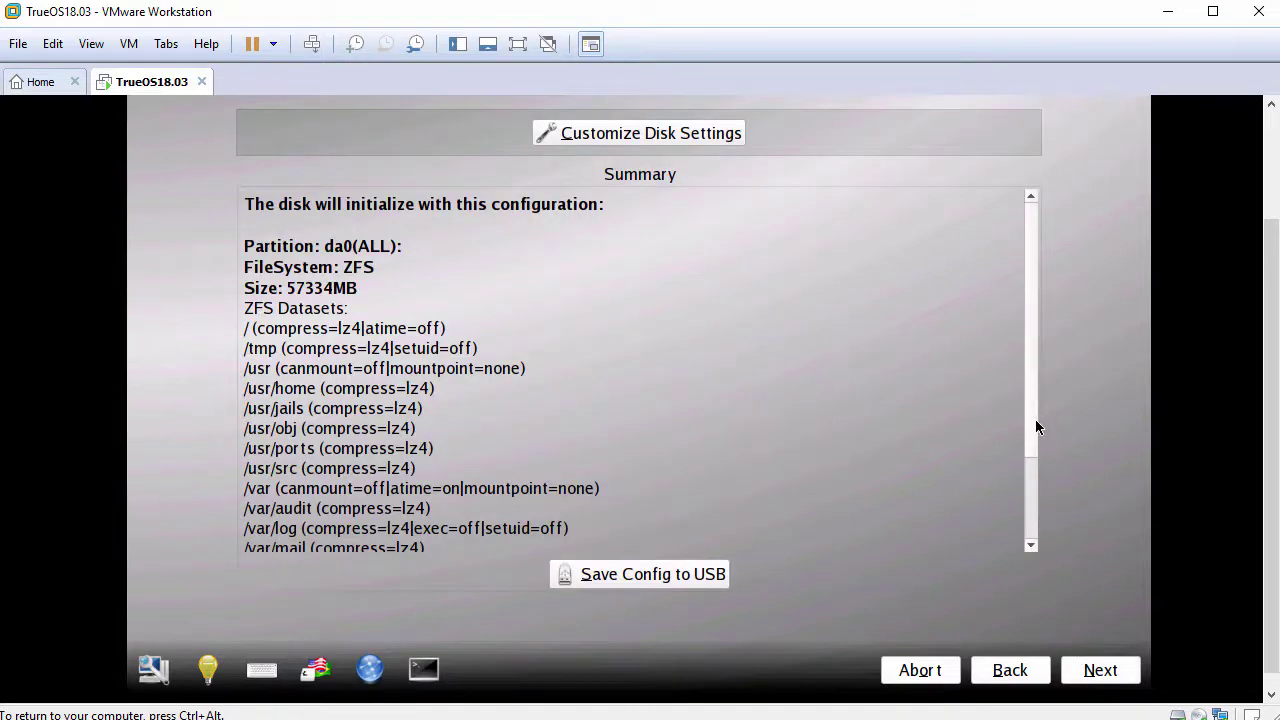
left_click_drag(1035, 427, 1033, 511)
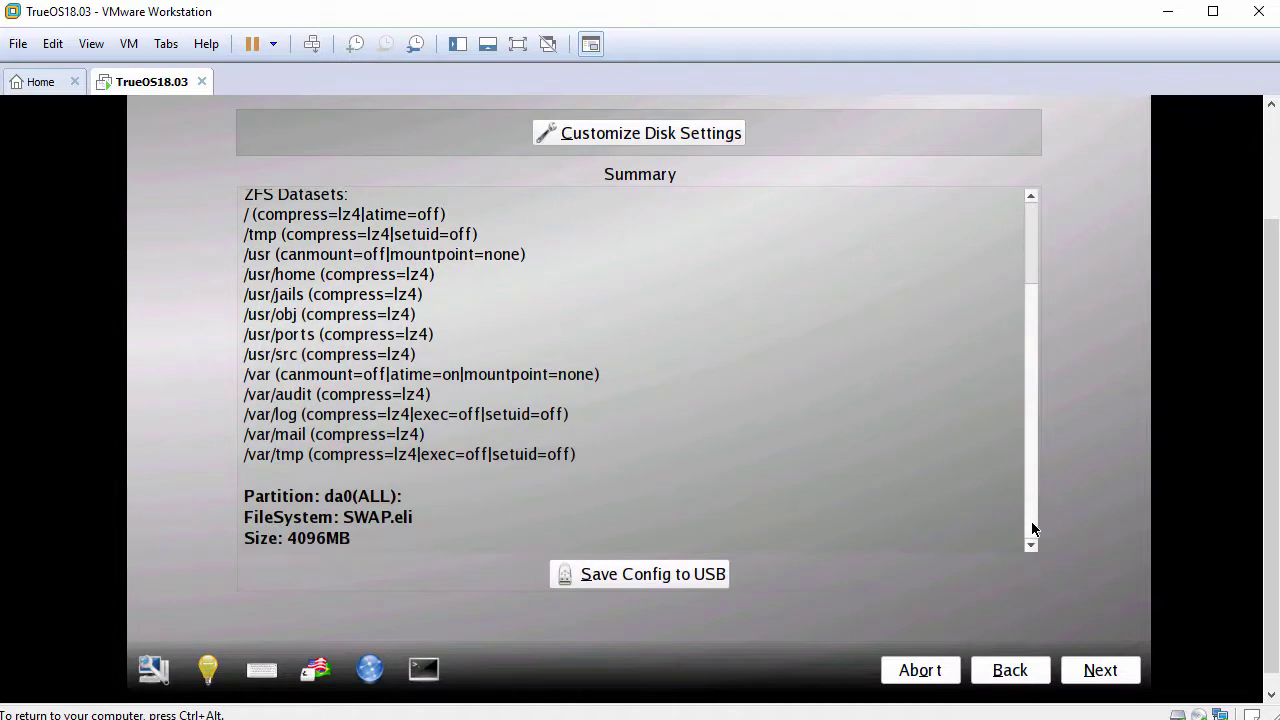
left_click(1093, 676)
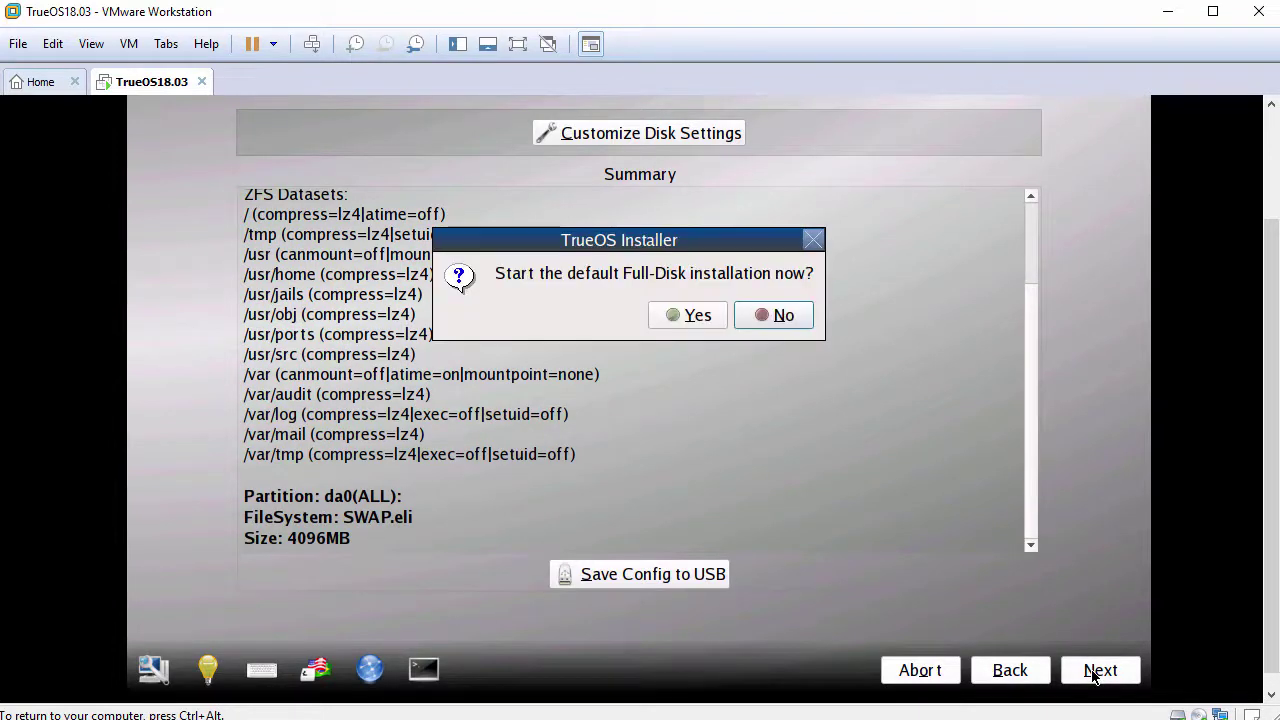
Confirm the default full-disk installation and let TrueOS install to completion.
left_click(692, 319)
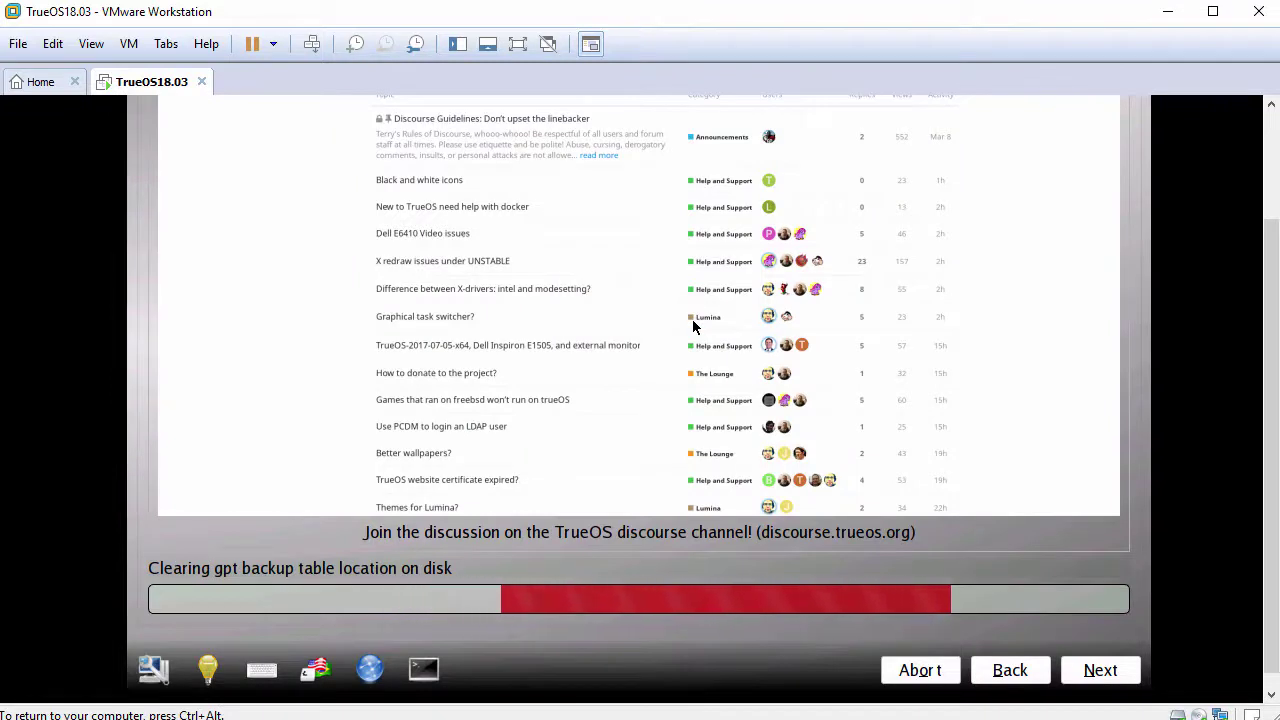
left_click_drag(1275, 412, 1275, 398)
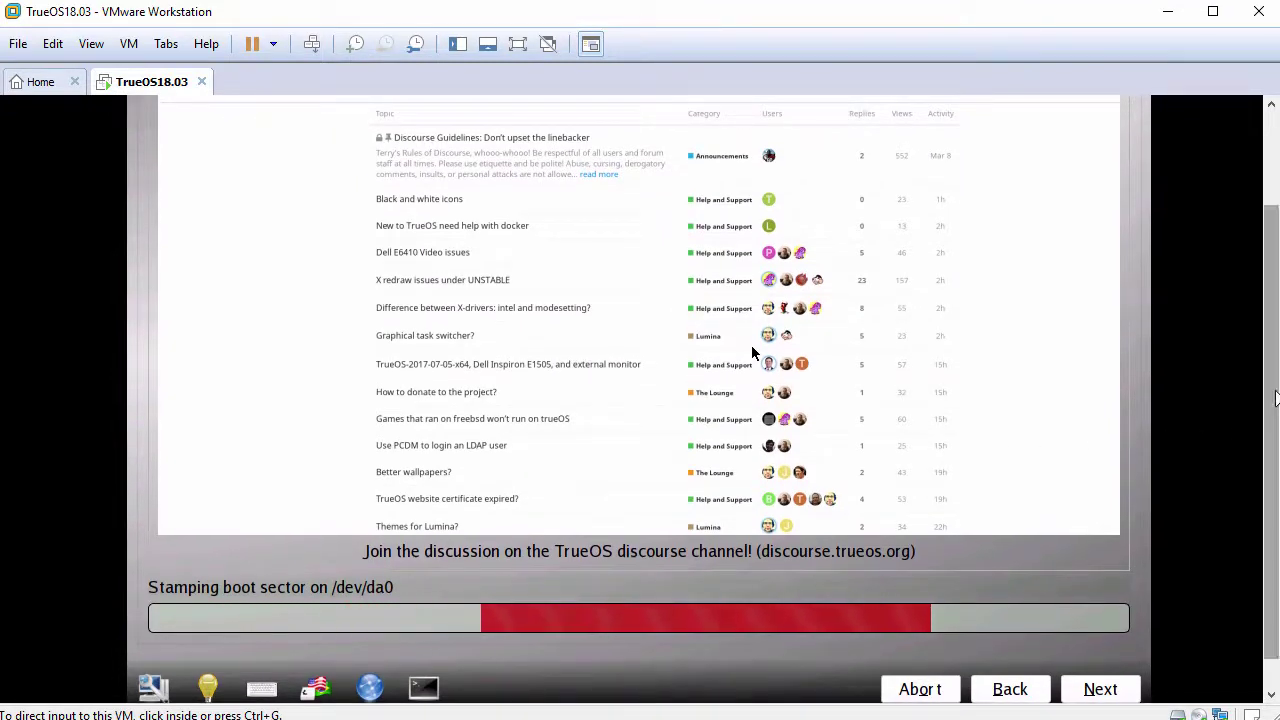
left_click(605, 467)
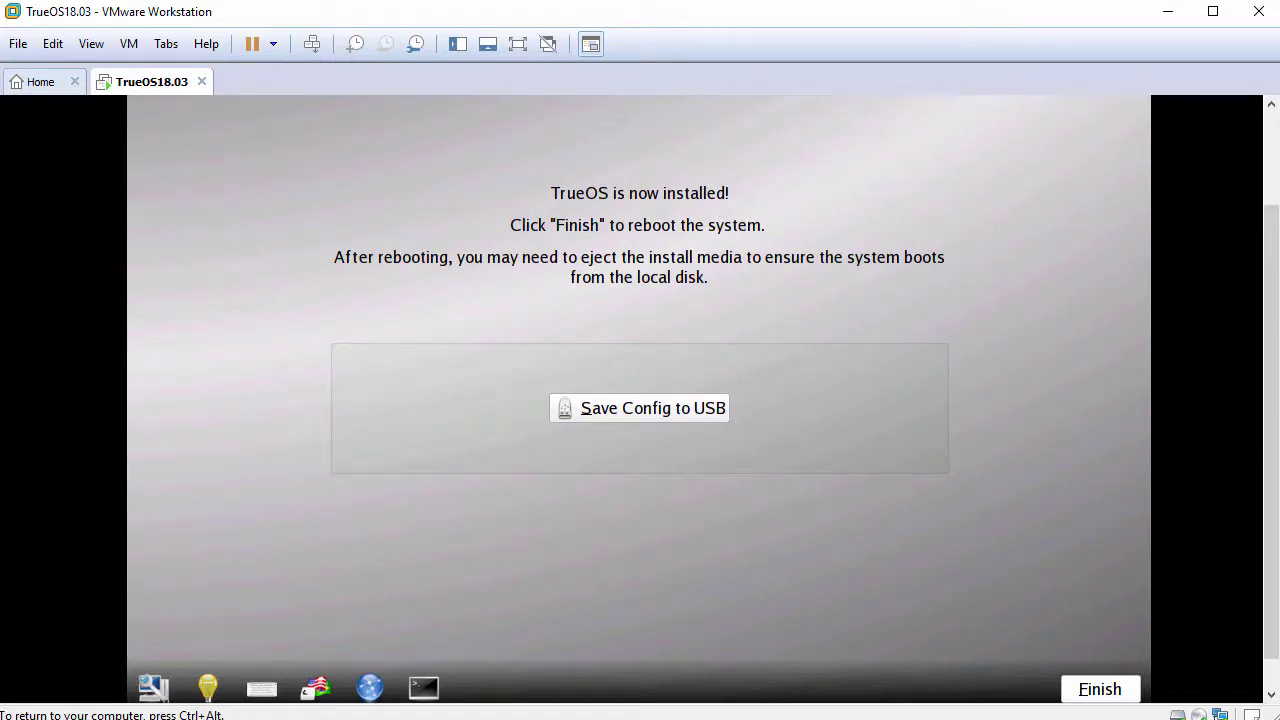
Finish the installer to reboot TrueOS into its Display Settings.
left_click(1091, 691)
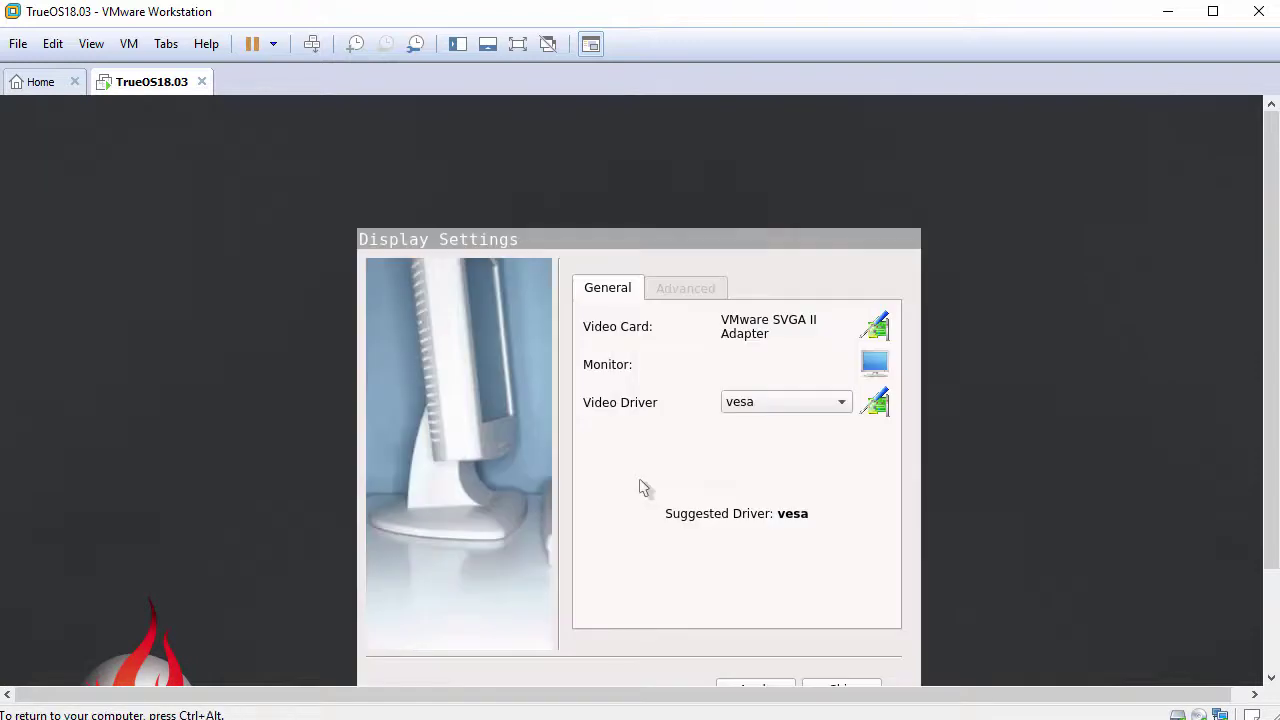
Select the vesa video driver, apply and test it, and keep the settings.
left_click(833, 401)
left_click(833, 402)
left_click_drag(772, 242, 770, 161)
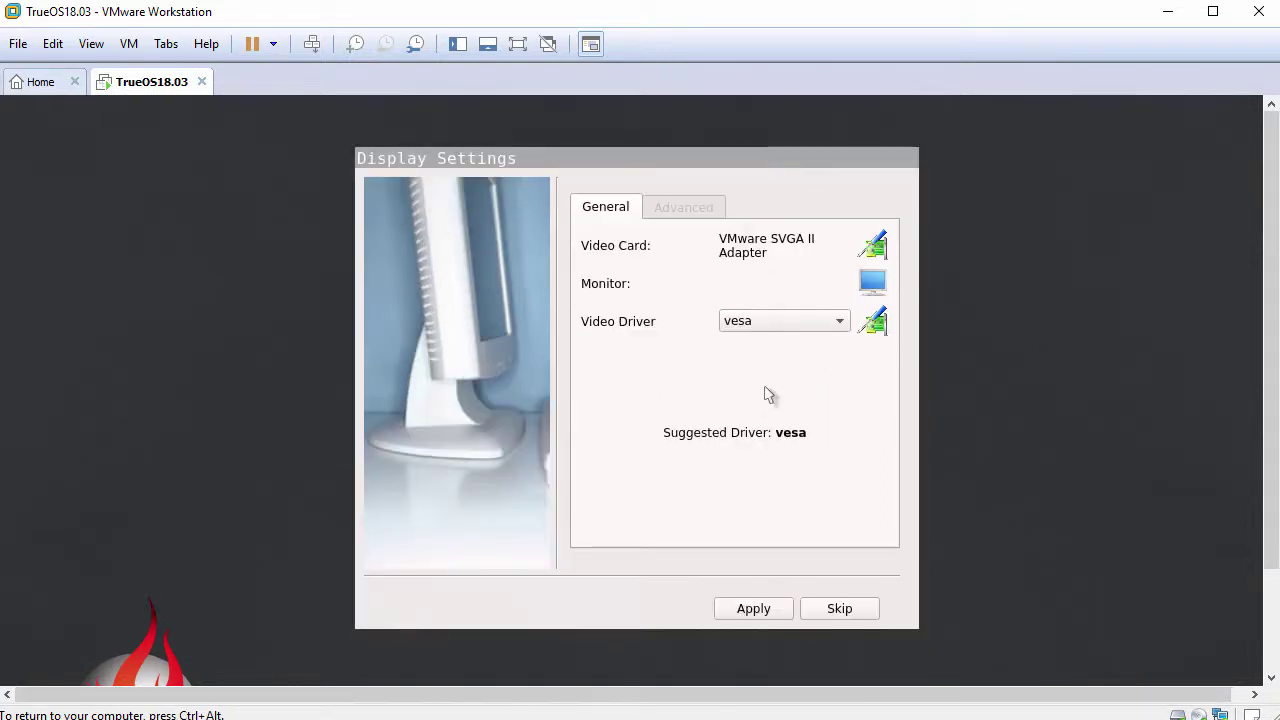
left_click(760, 607)
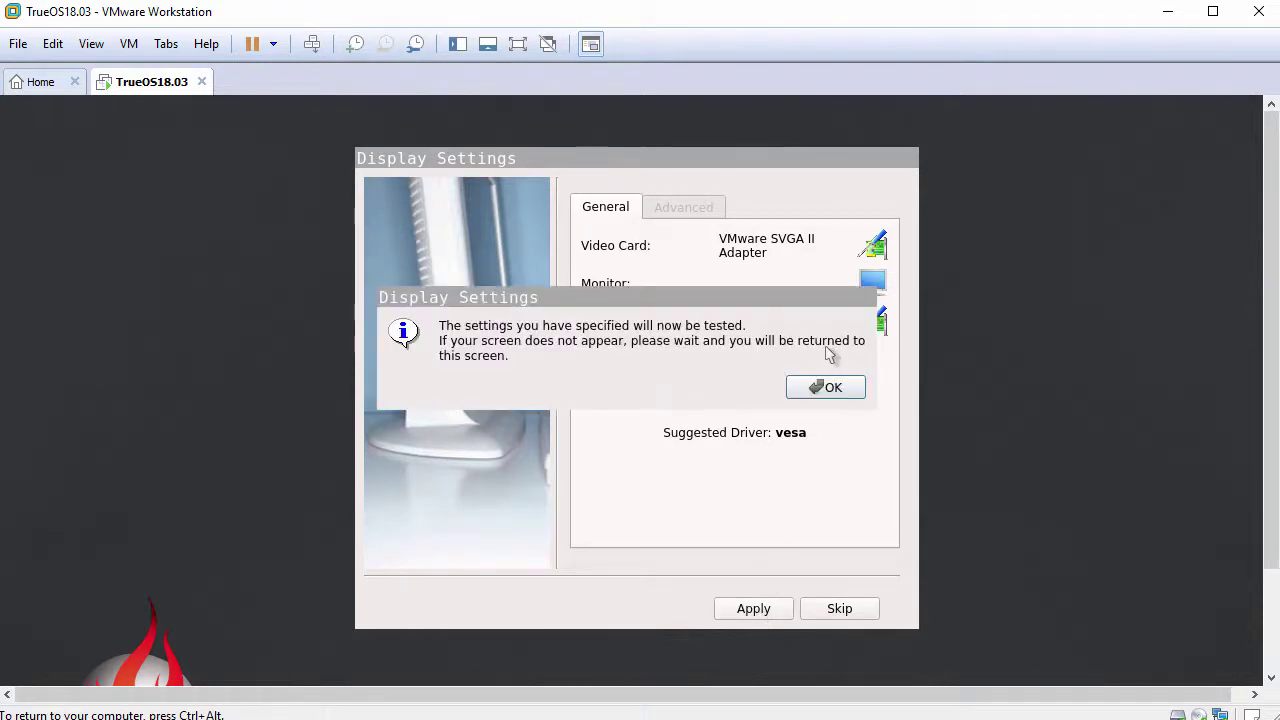
left_click(826, 388)
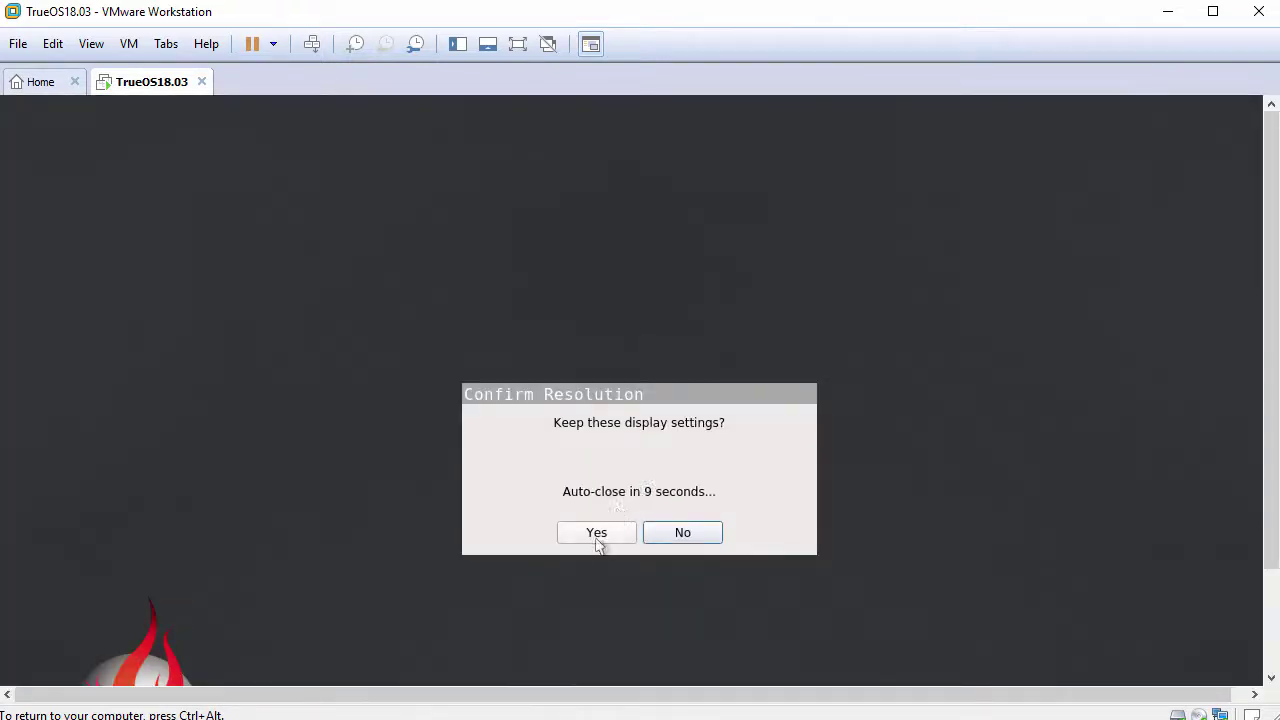
left_click(596, 533)
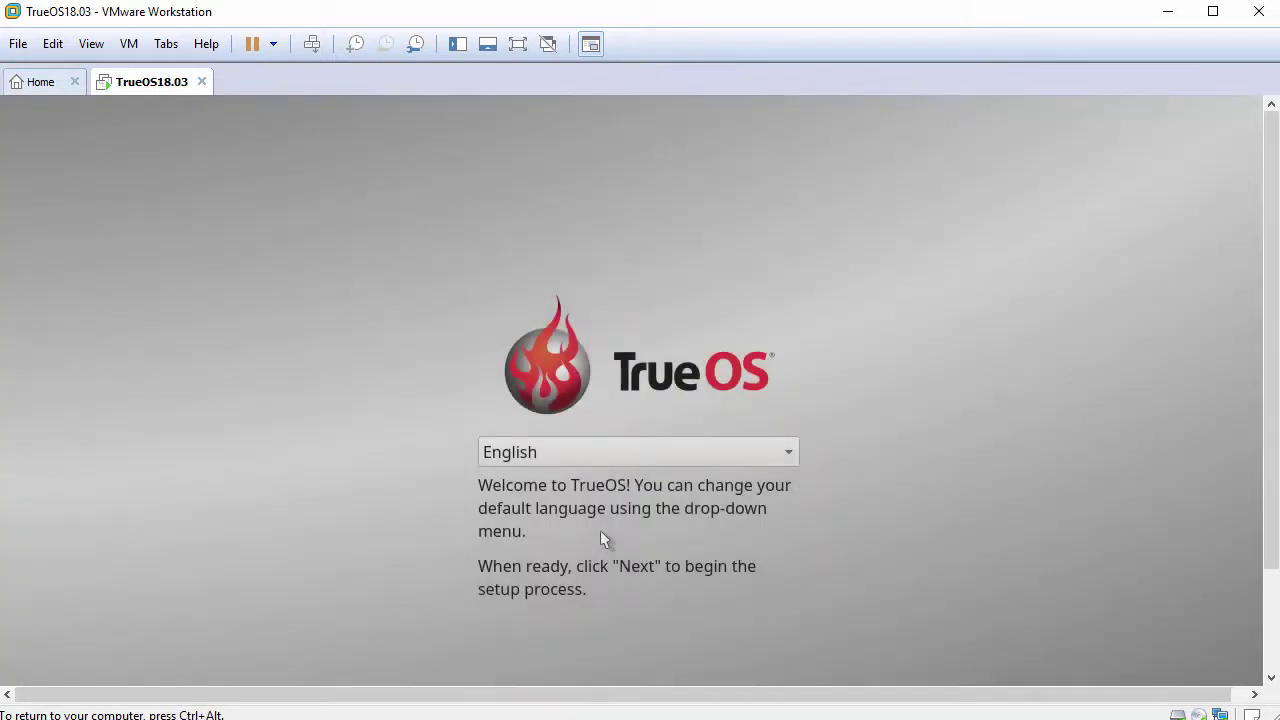
Keep English as the TrueOS setup language and continue to the time zone page.
left_click(793, 457)
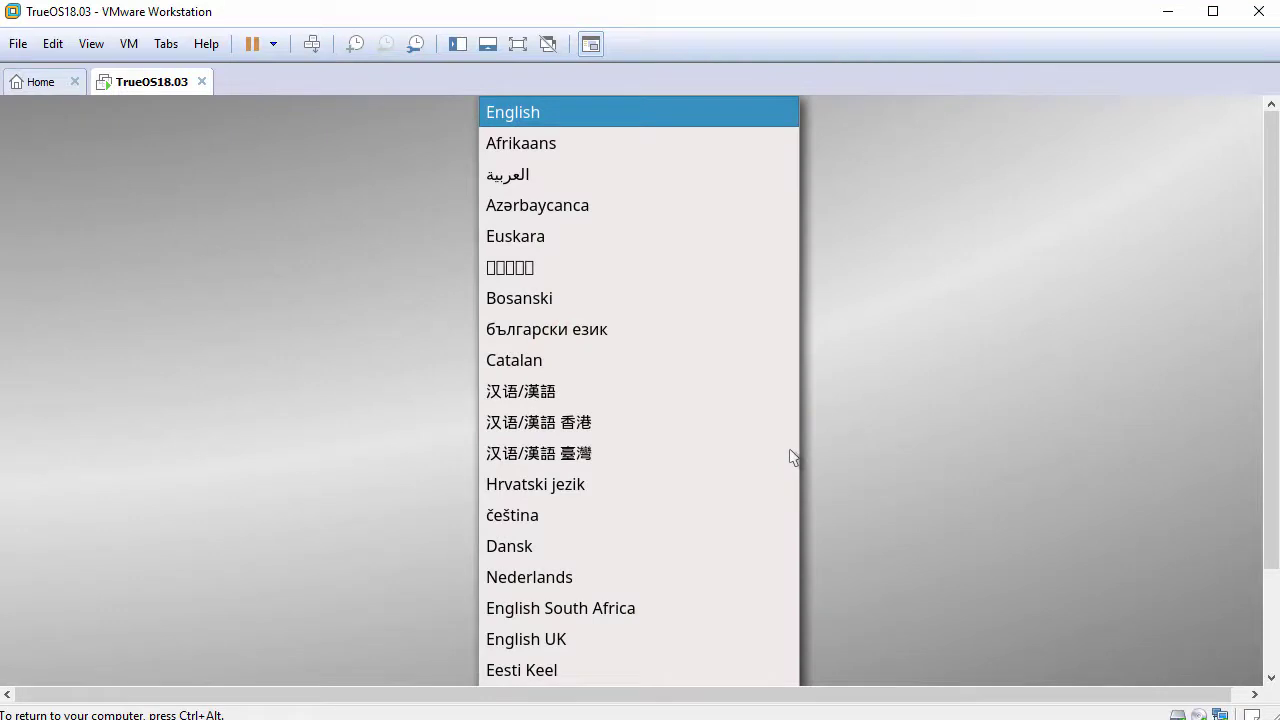
key("Escape")
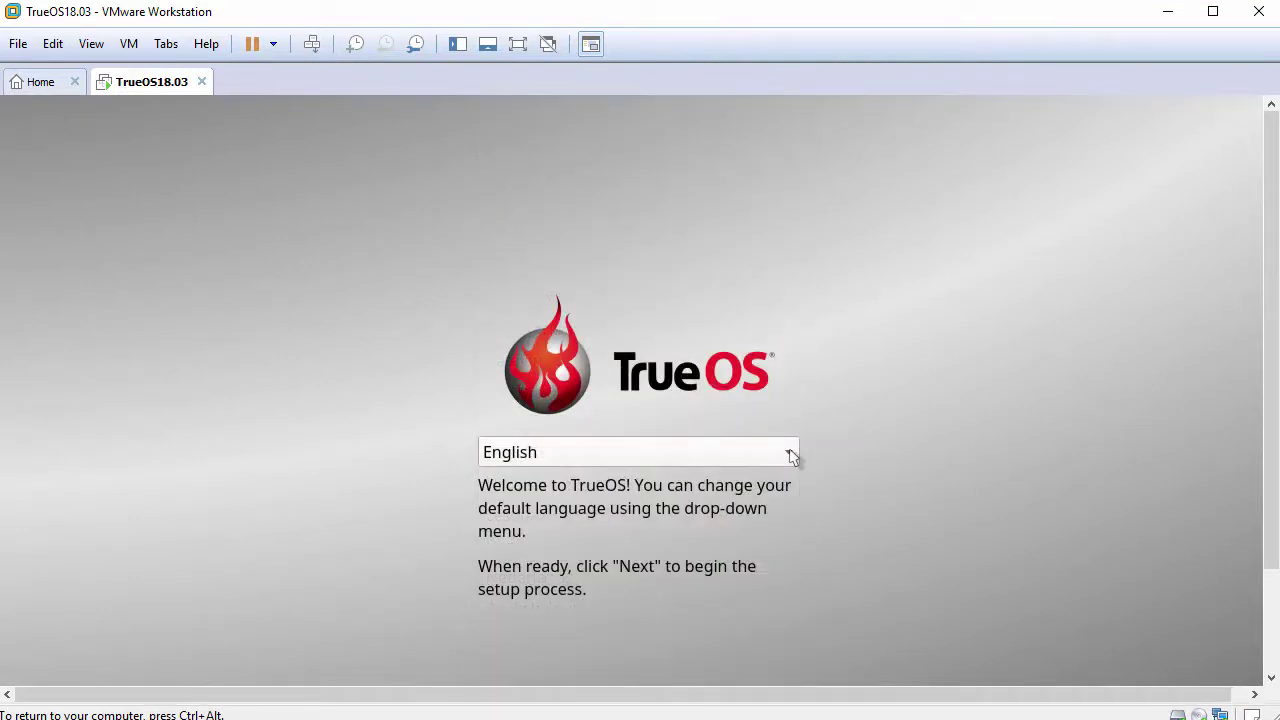
left_click_drag(1265, 451, 1250, 580)
left_click(1195, 583)
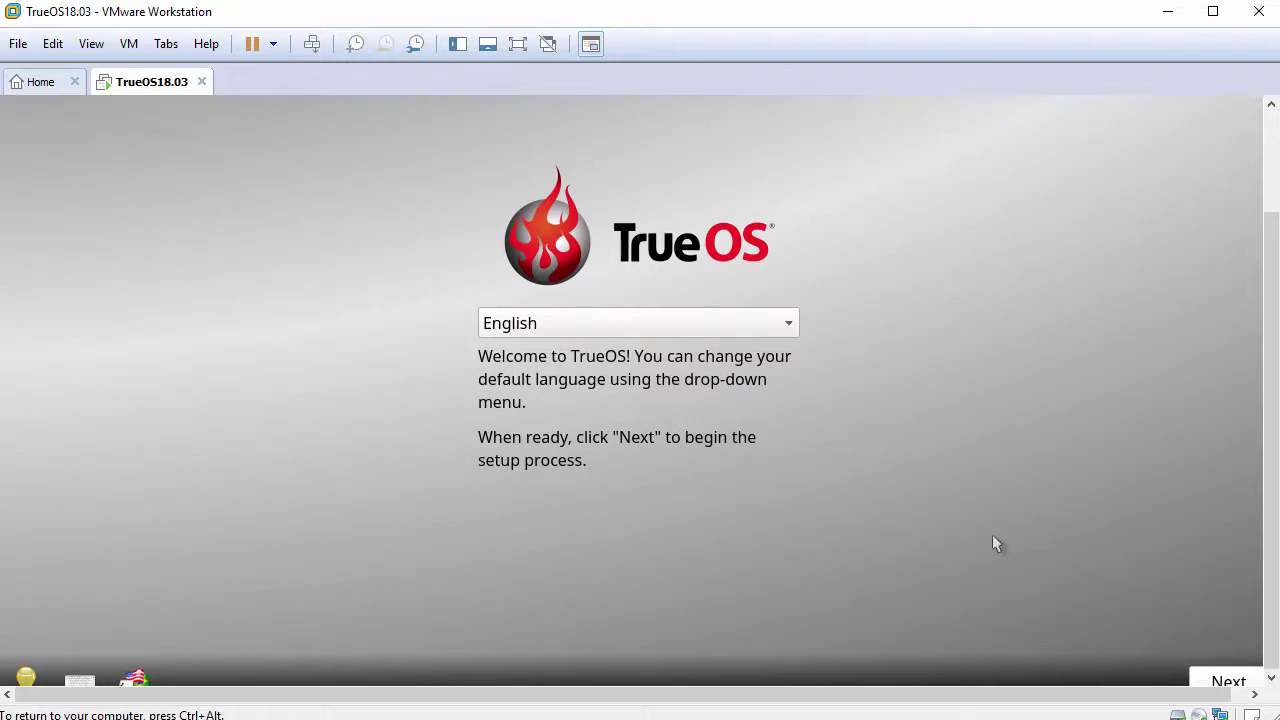
left_click(1225, 680)
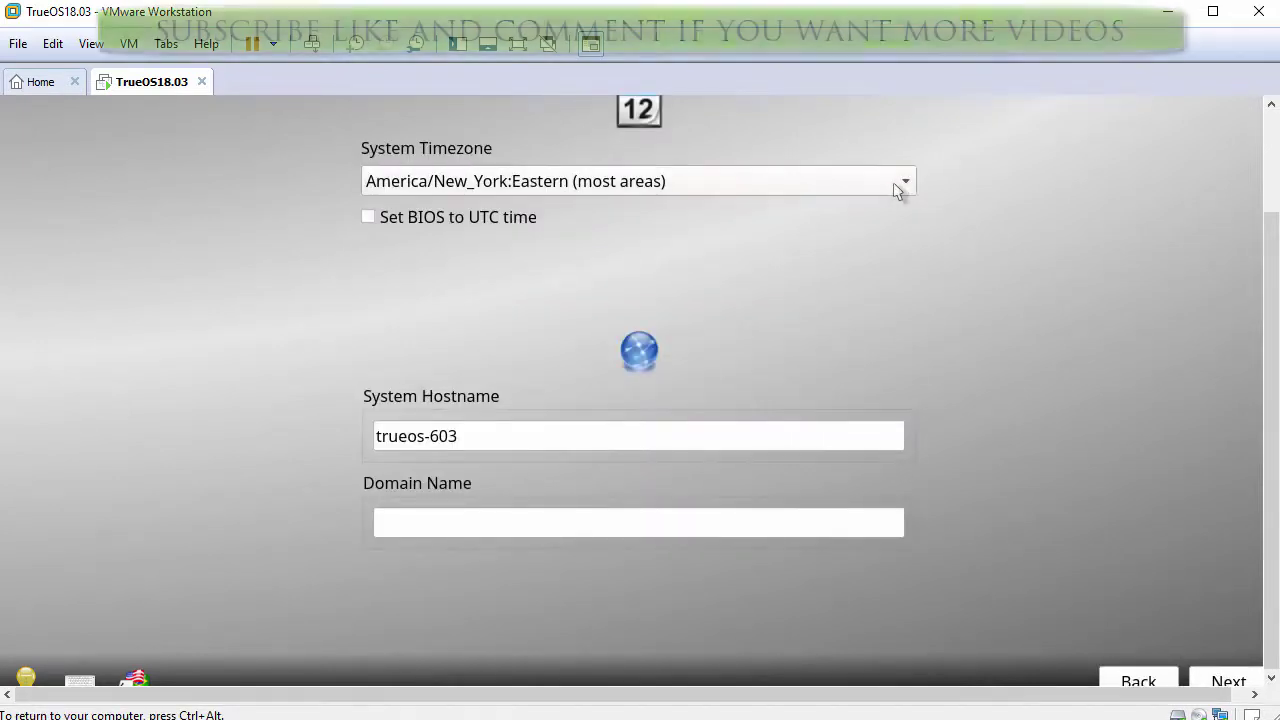
Keep America/New_York time zone, set hostname trueos18 and domain lab.local.
left_click(893, 190)
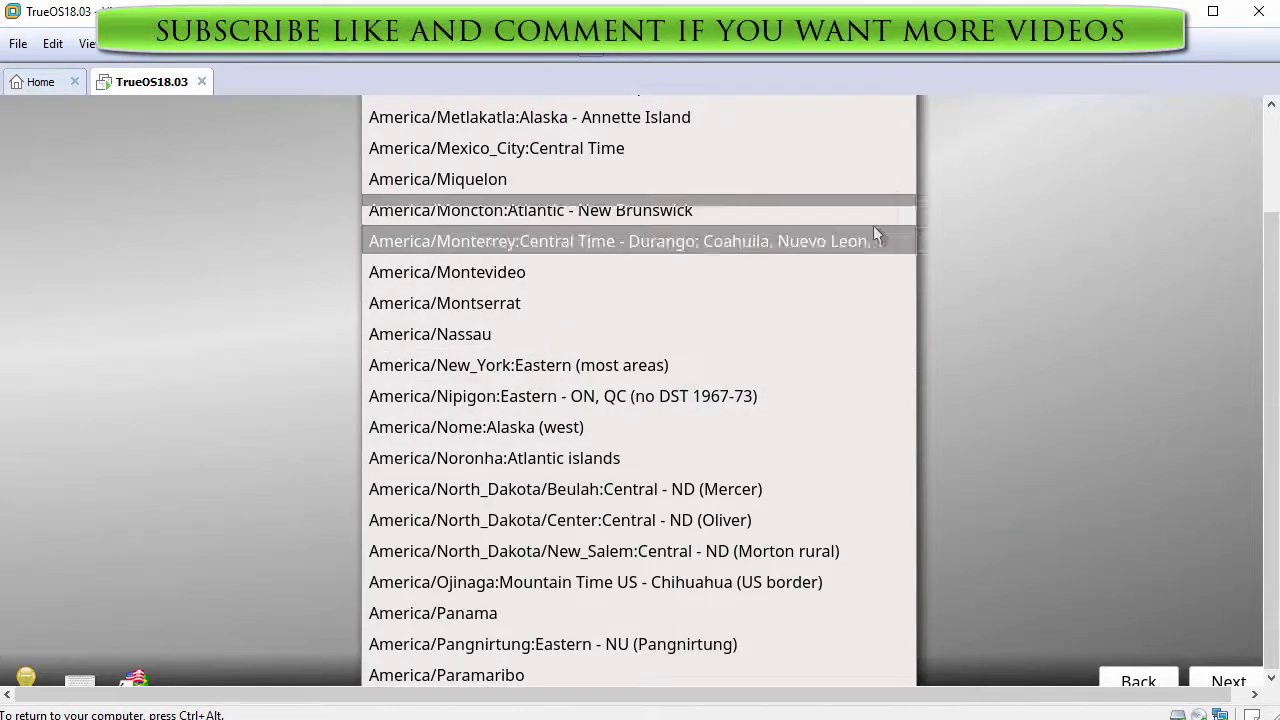
left_click(775, 360)
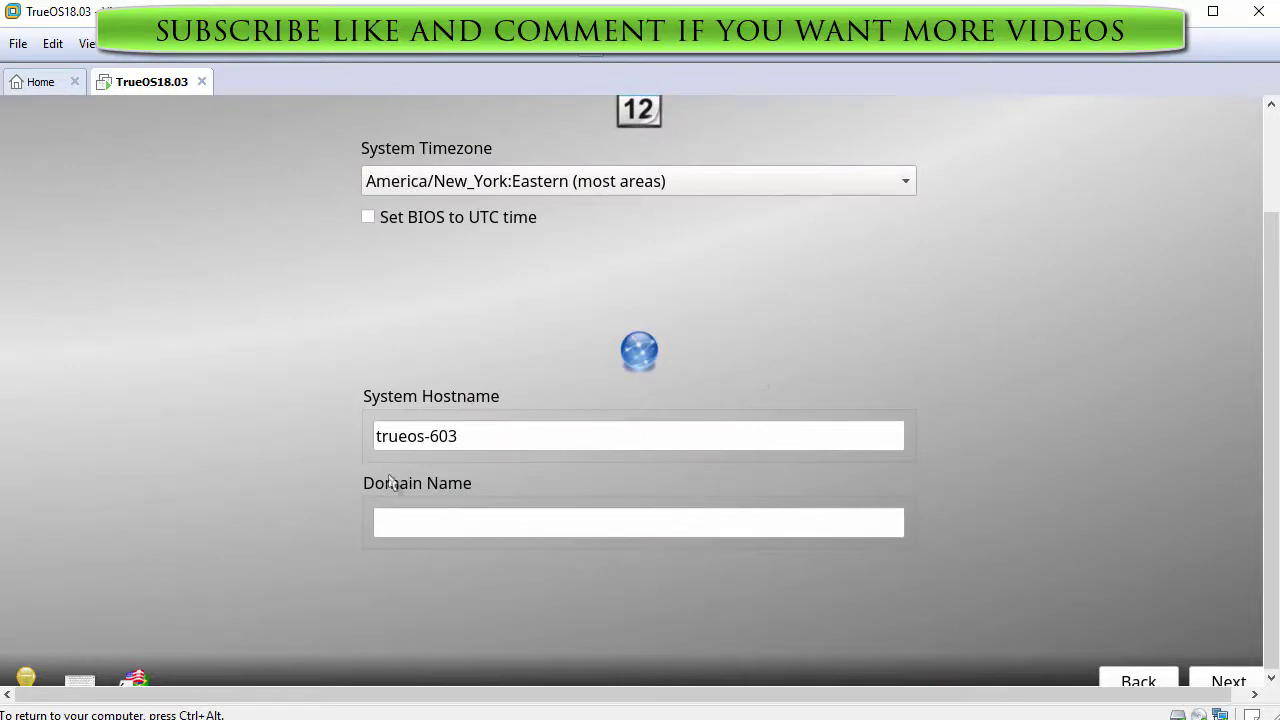
left_click(458, 446)
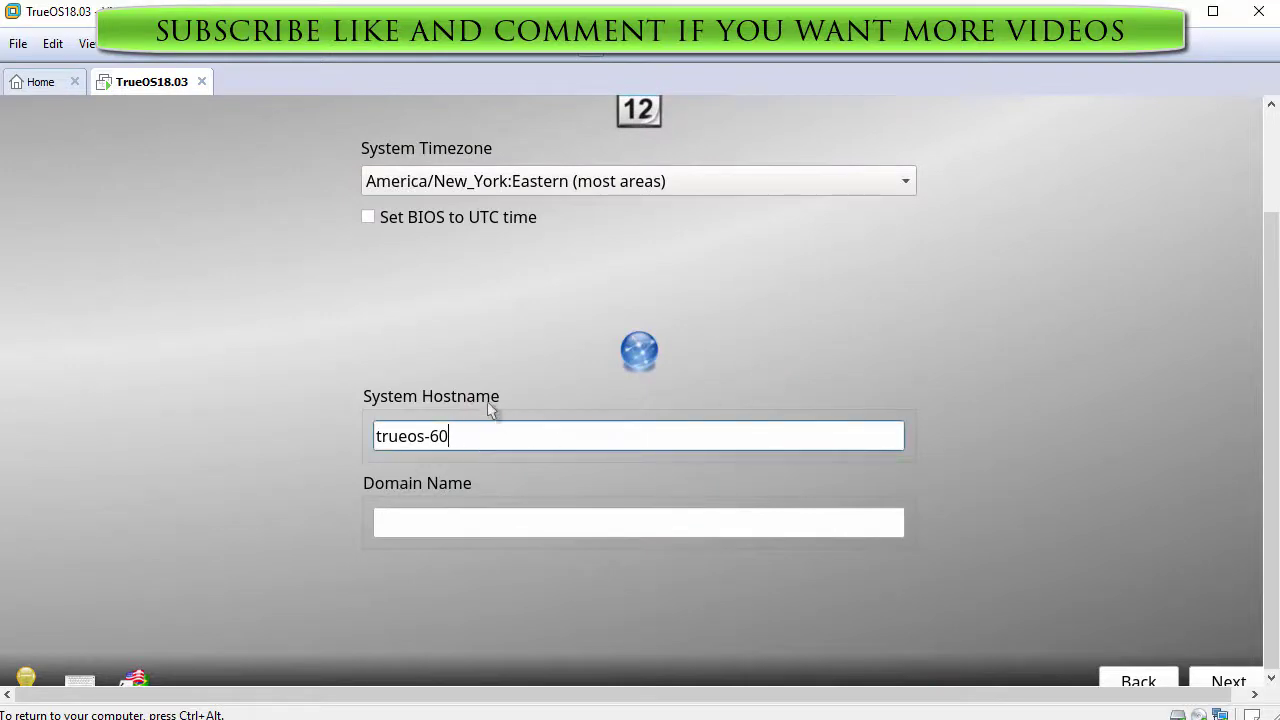
type("trueos18")
key("Tab")
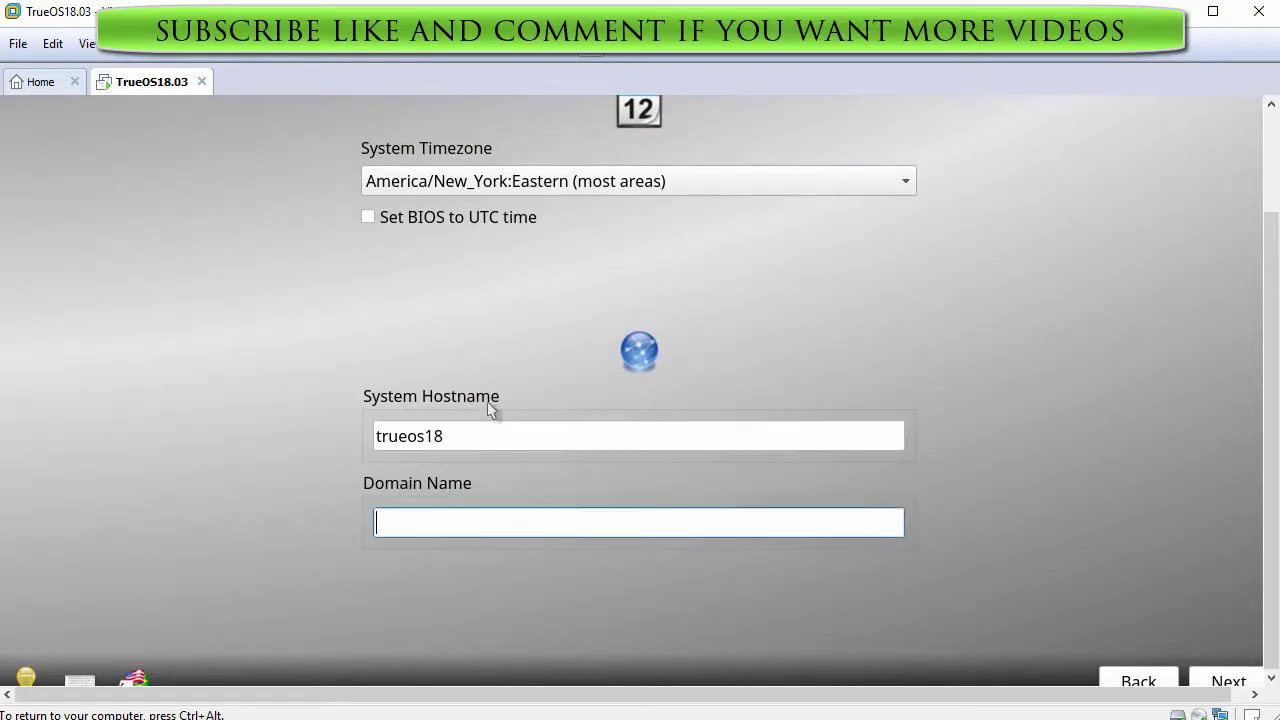
type("lab.local")
Move past the hostname page, then set and confirm the root password.
left_click(1213, 678)
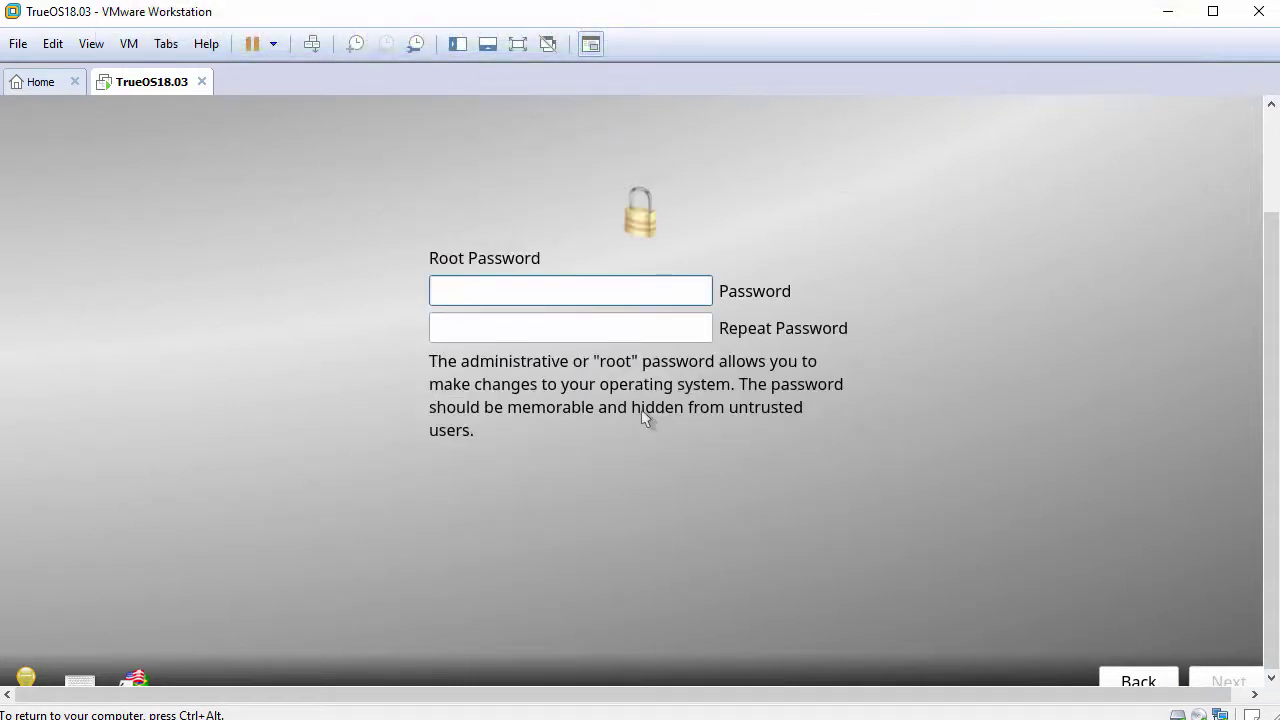
type("••••••••")
key("Tab")
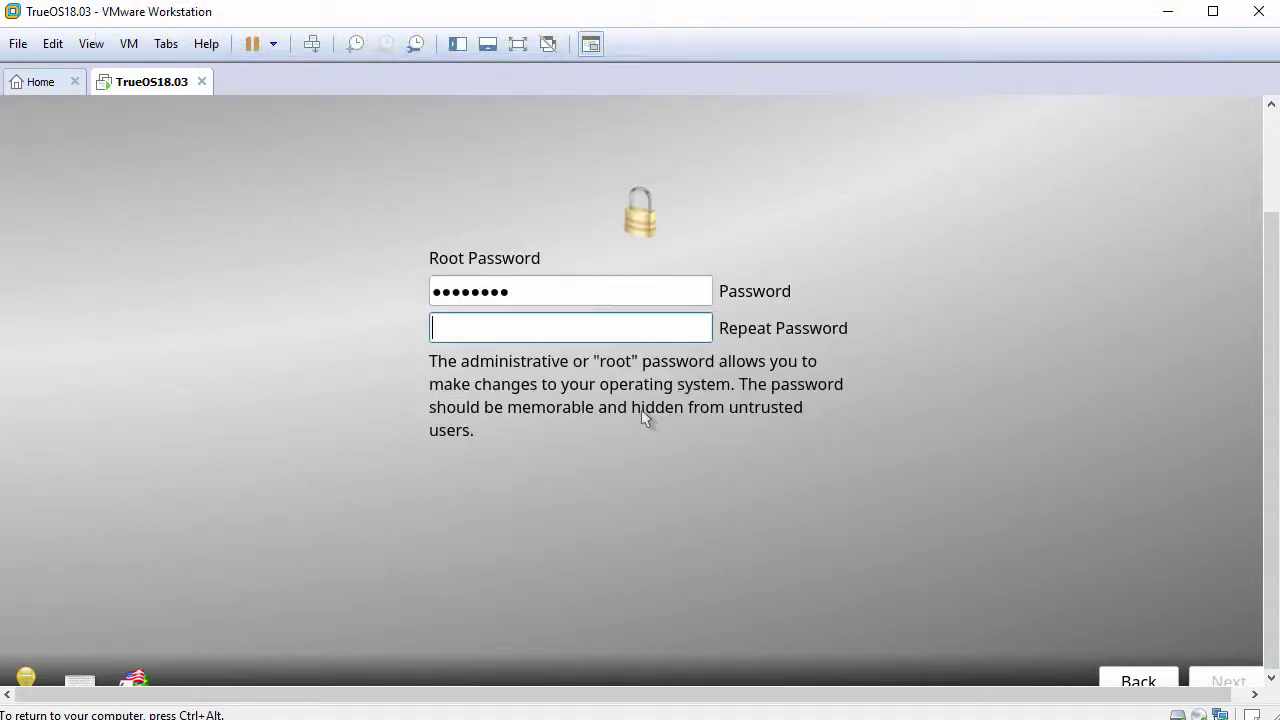
type("••••••••")
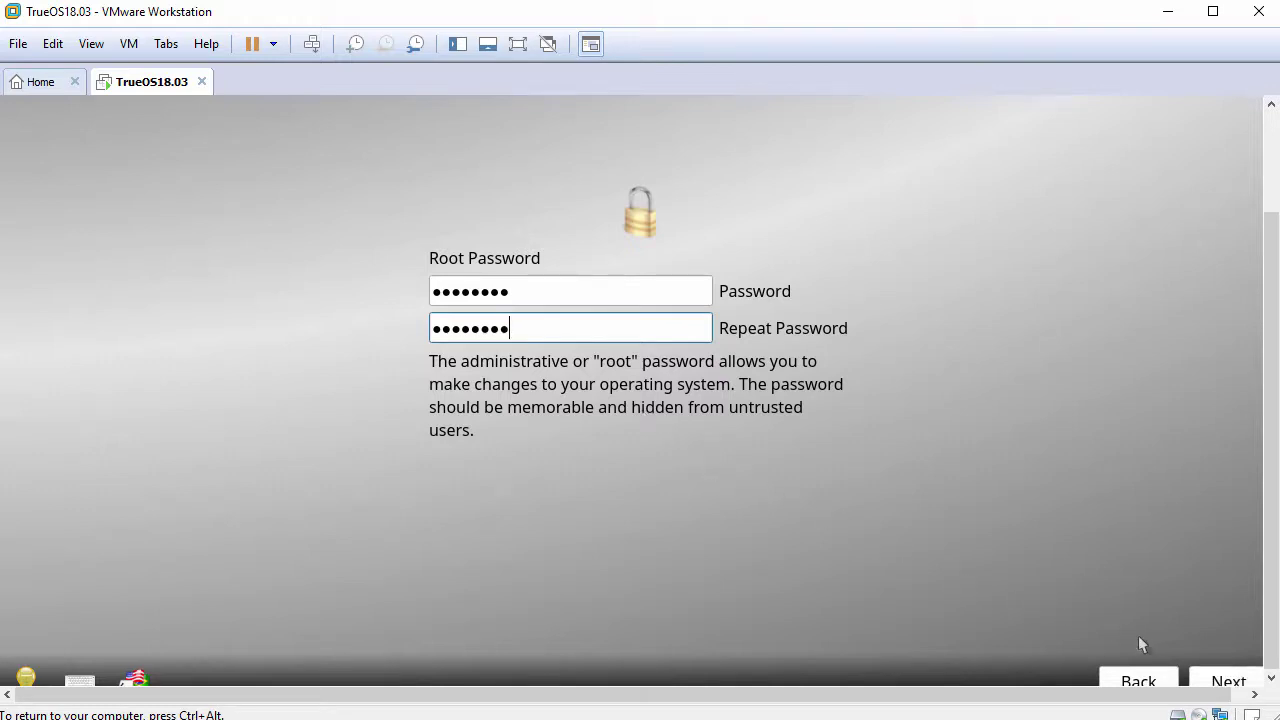
left_click(1208, 679)
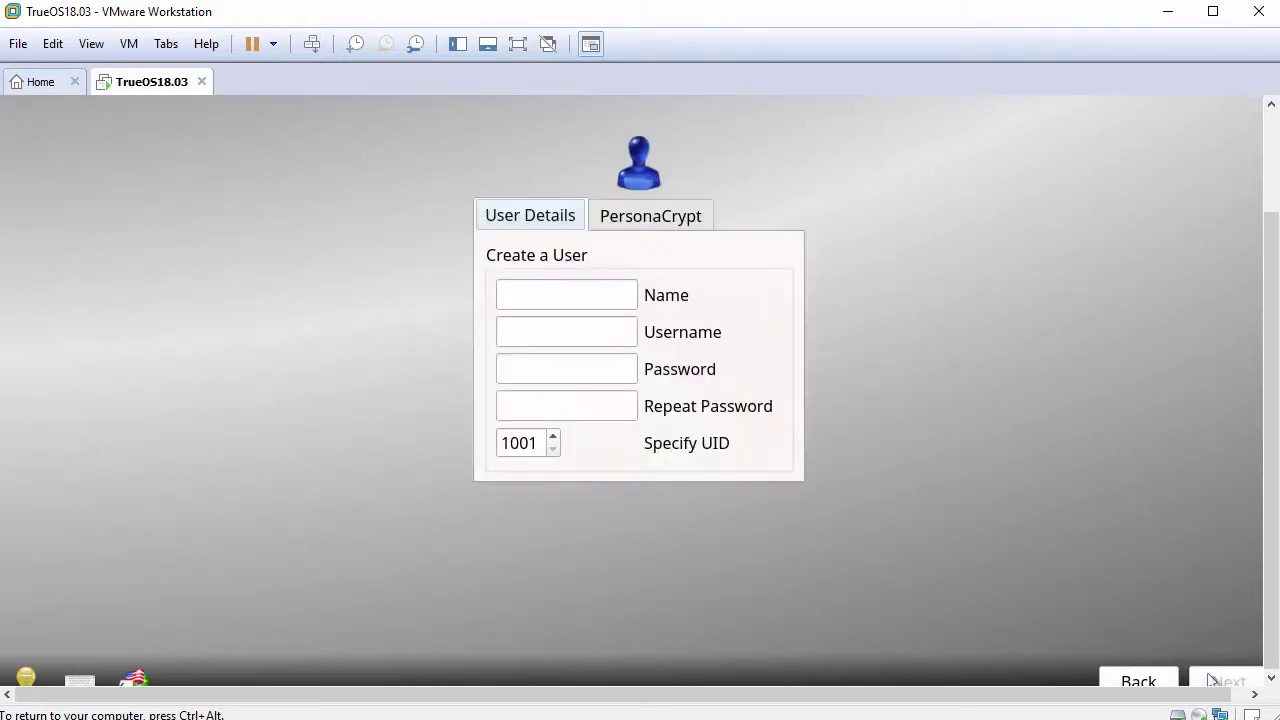
Enter the new user's full name, username and account password.
left_click(580, 292)
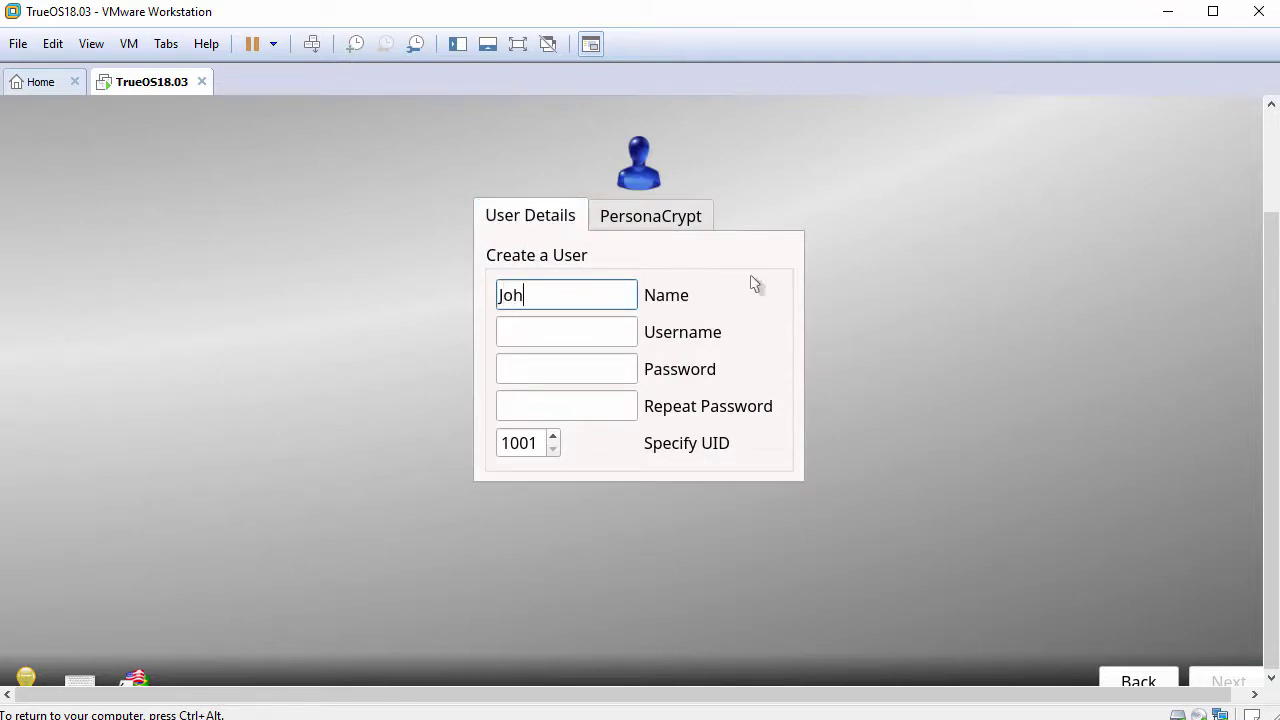
type("John Smith")
key("Tab")
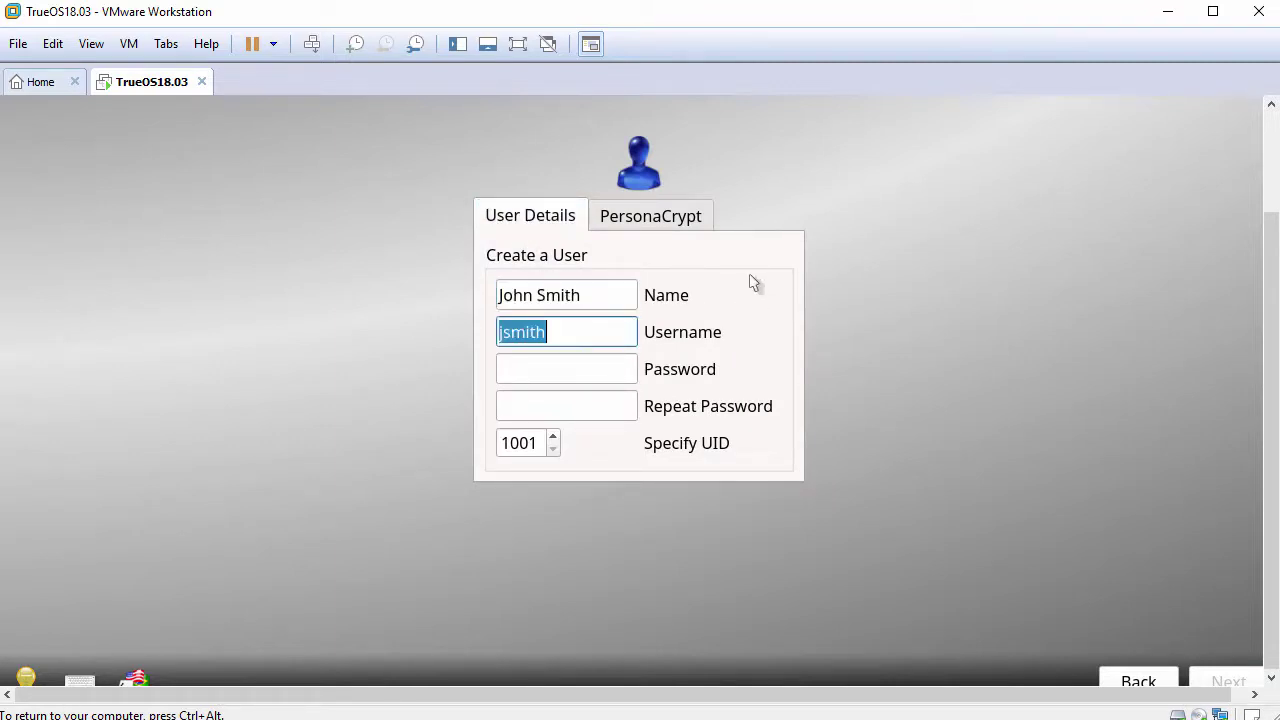
type("john")
key("Tab")
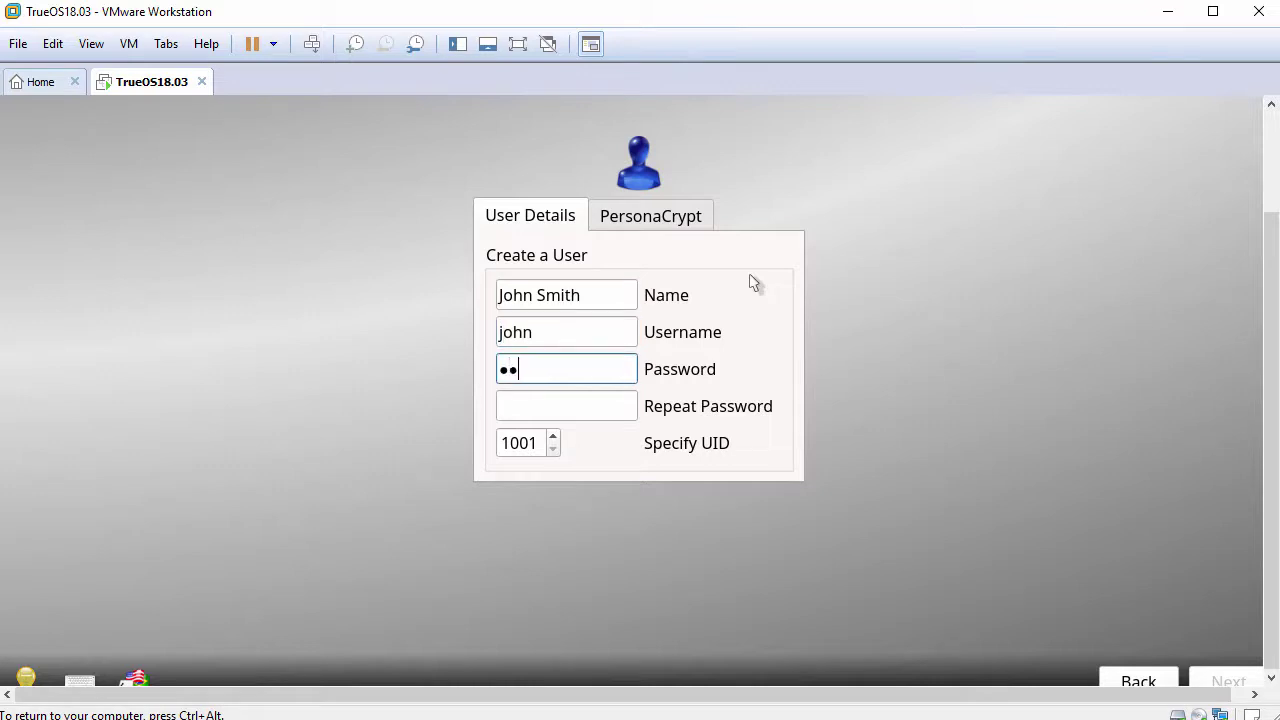
key("Tab")
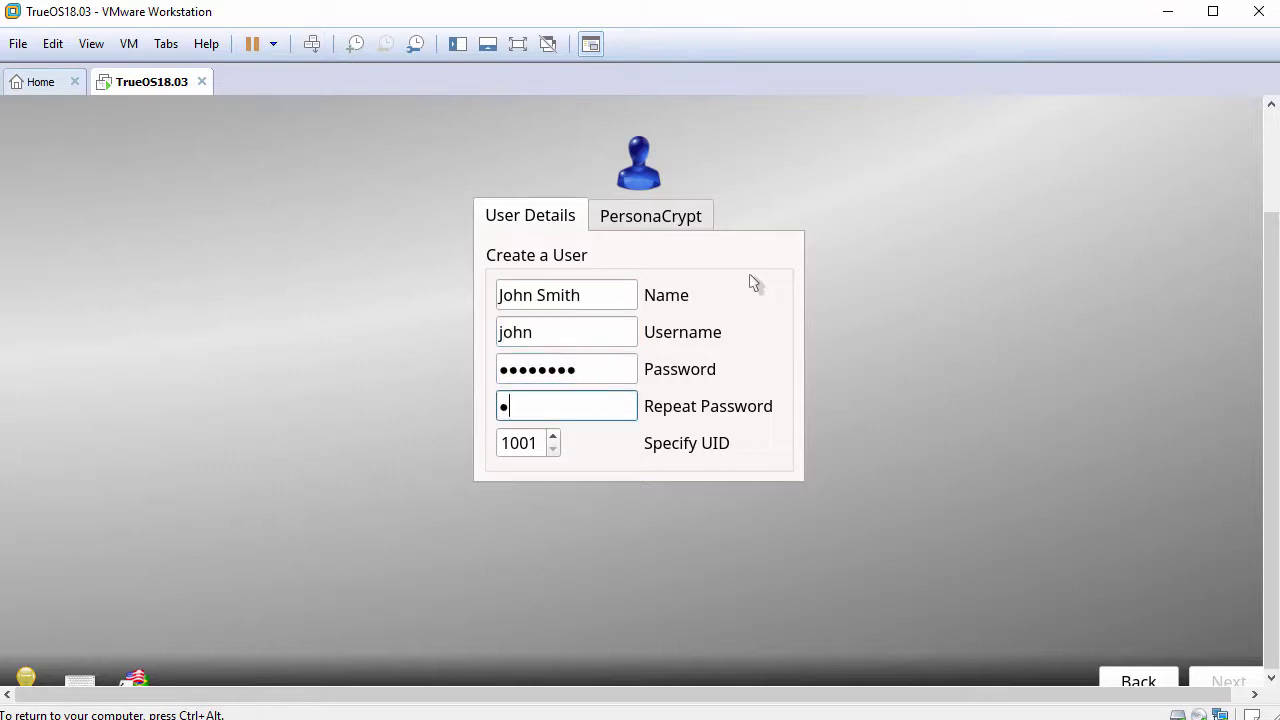
type("password")
Accept the user and audio pages, tick Enable SSH under Optional Services, and finish setup.
left_click(1213, 680)
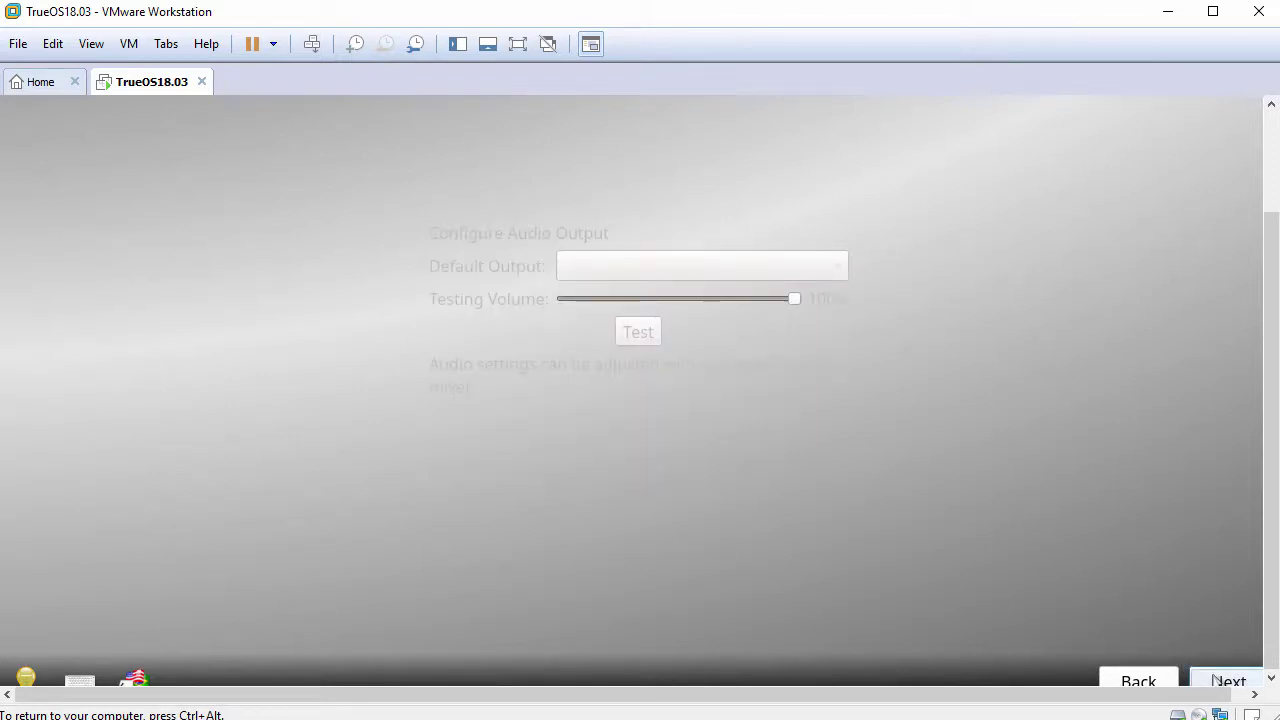
left_click(1213, 680)
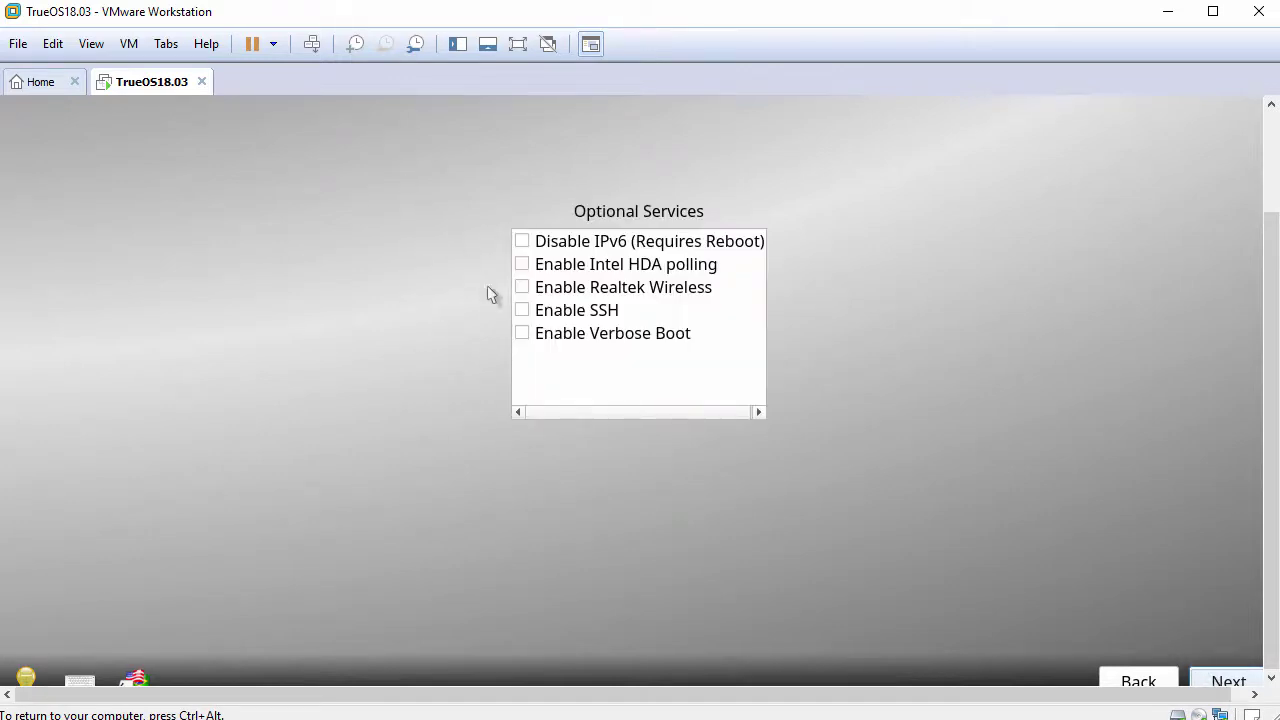
left_click(521, 311)
left_click(1220, 680)
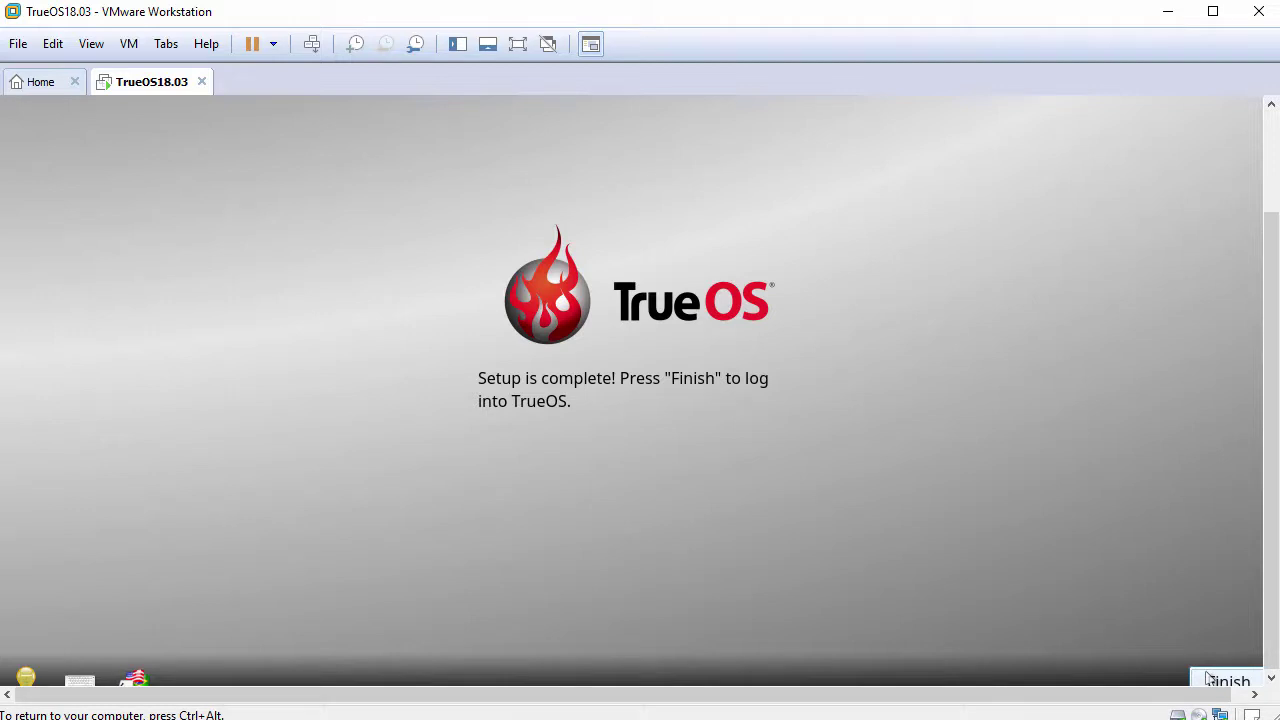
left_click(1208, 679)
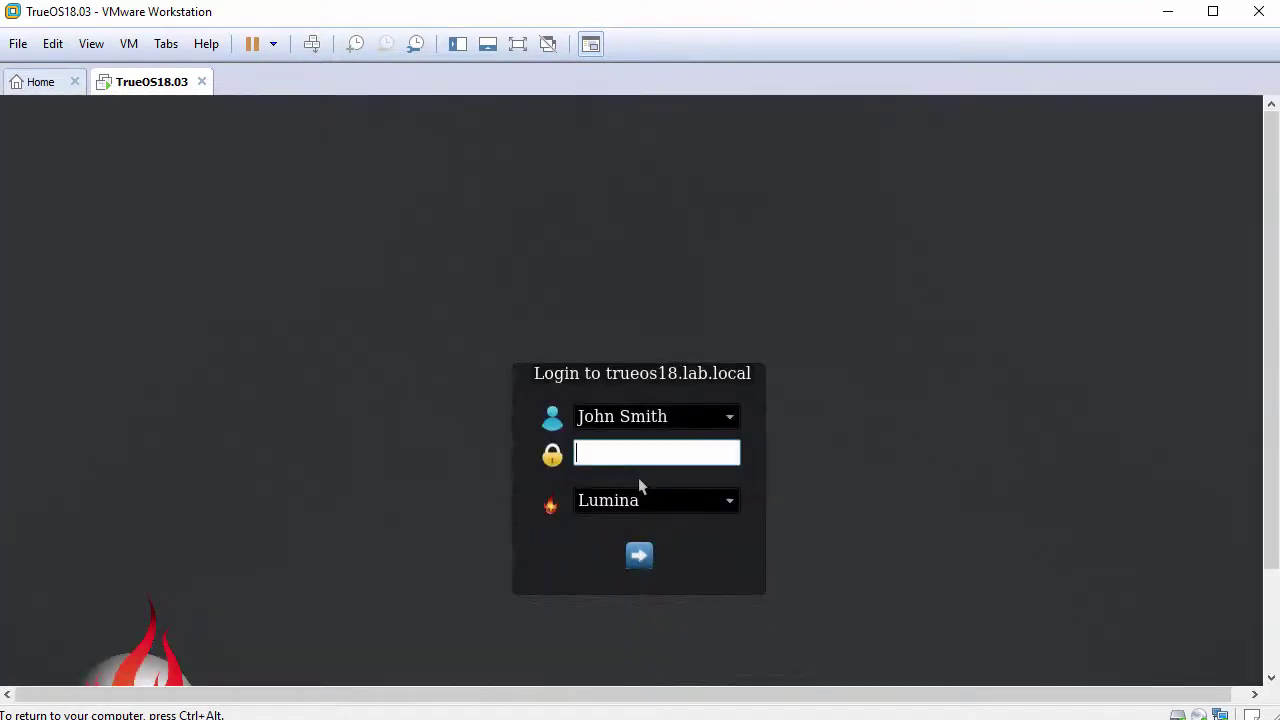
Log in at the TrueOS login screen with the new user's password.
type("•••••")
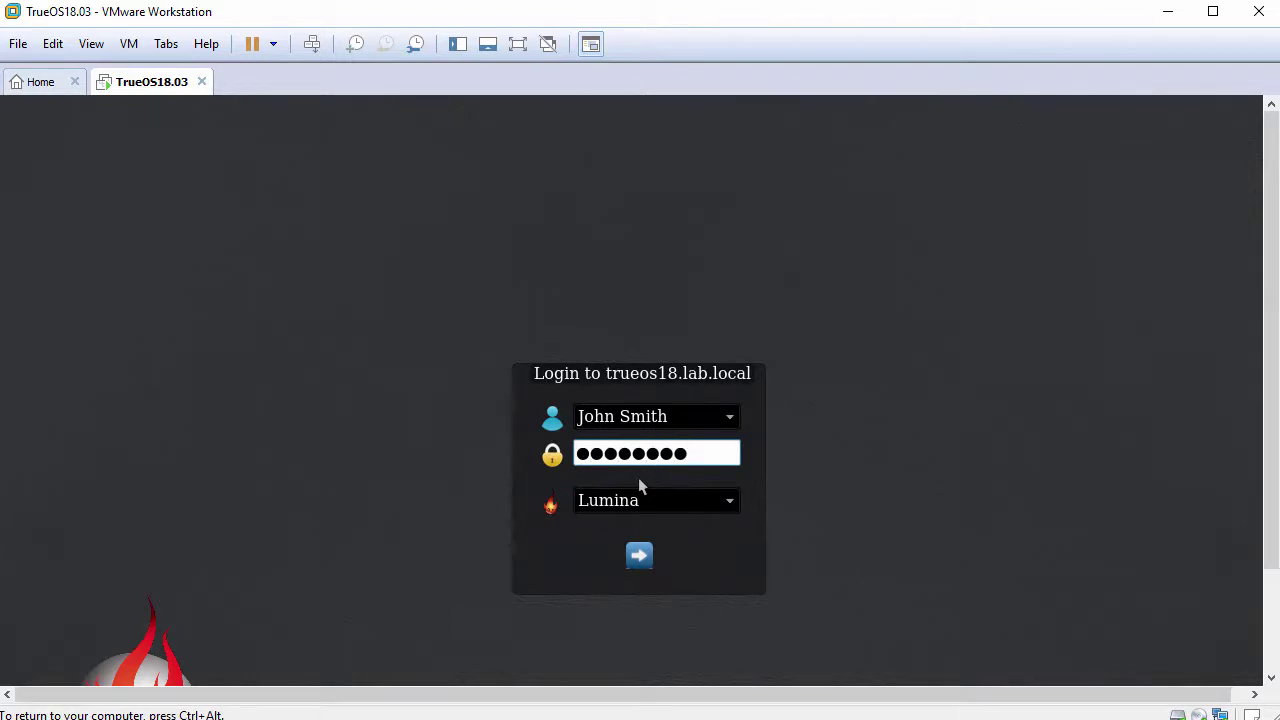
left_click(640, 556)
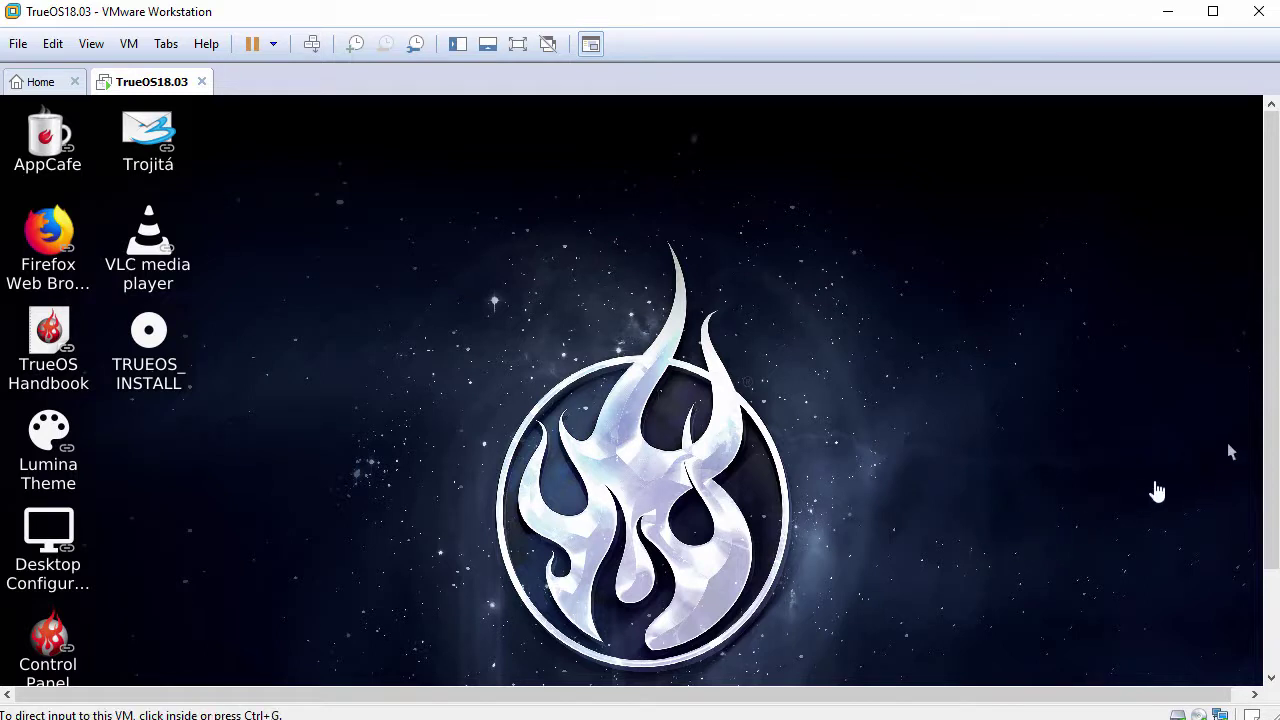
left_click_drag(1271, 432, 1259, 497)
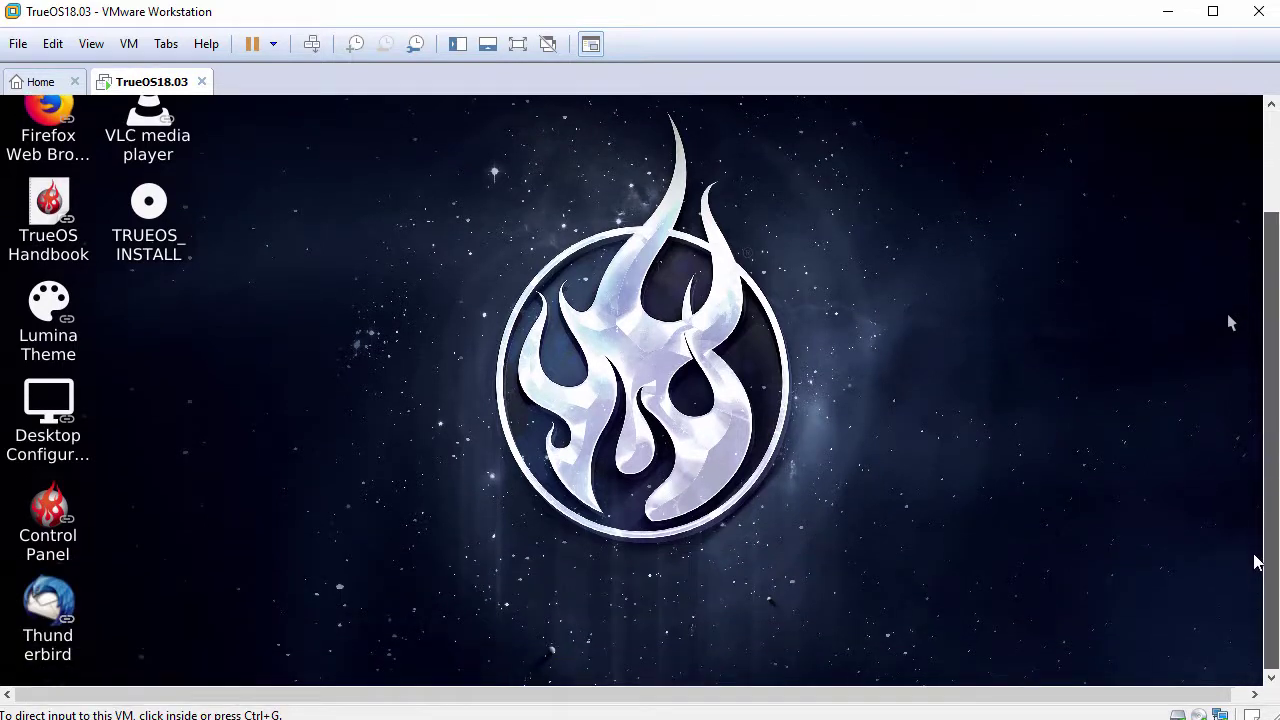
left_click_drag(1258, 560, 1266, 390)
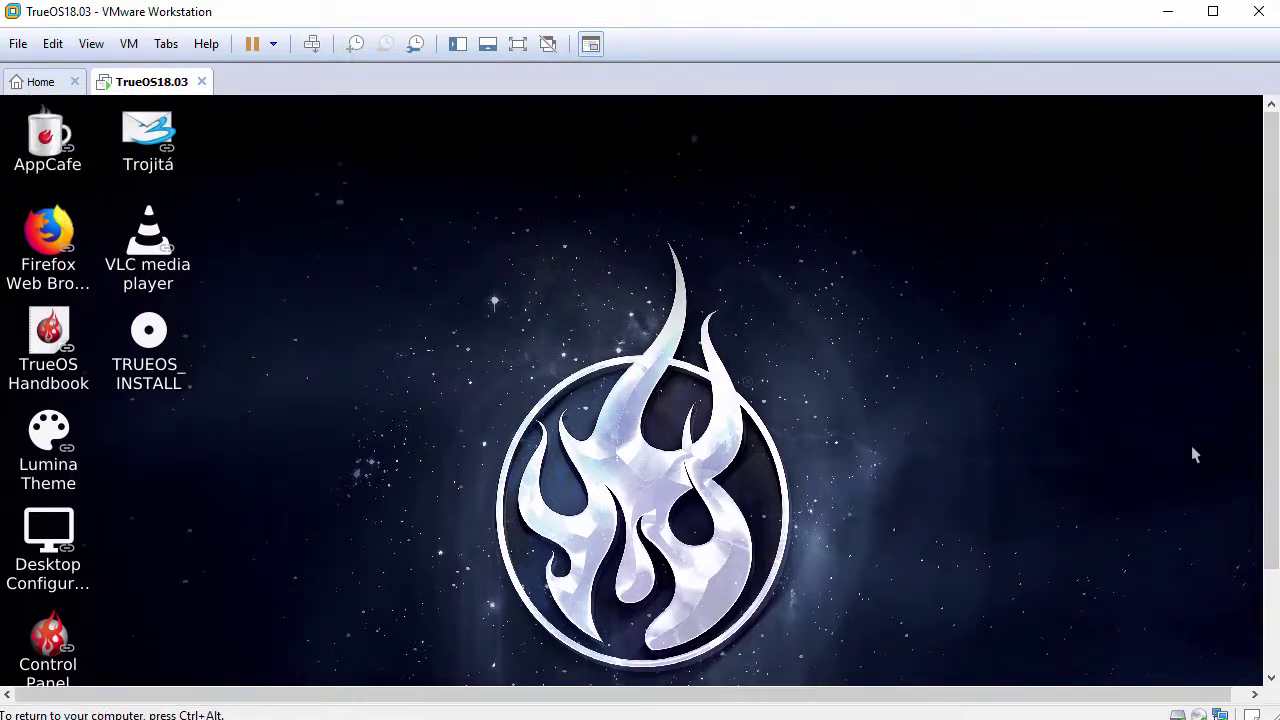
Release input to the host and apply View > Fit Guest Now.
key("ctrl+alt")
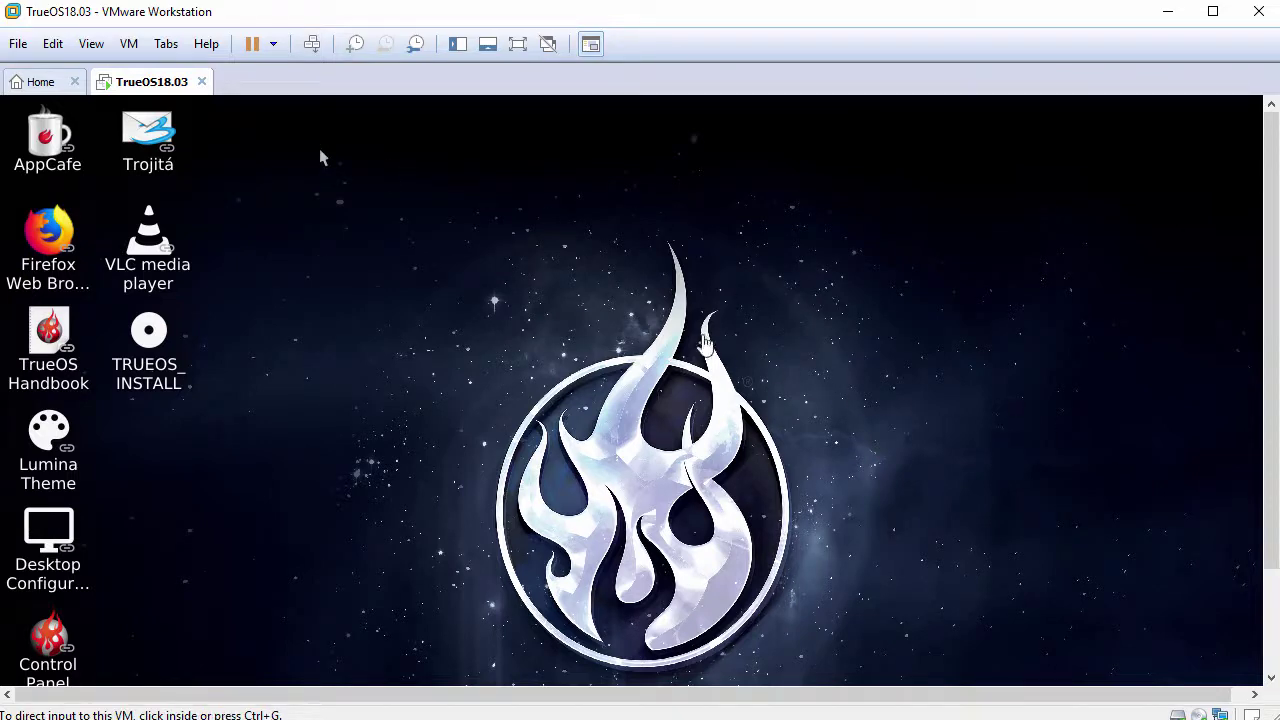
left_click(92, 45)
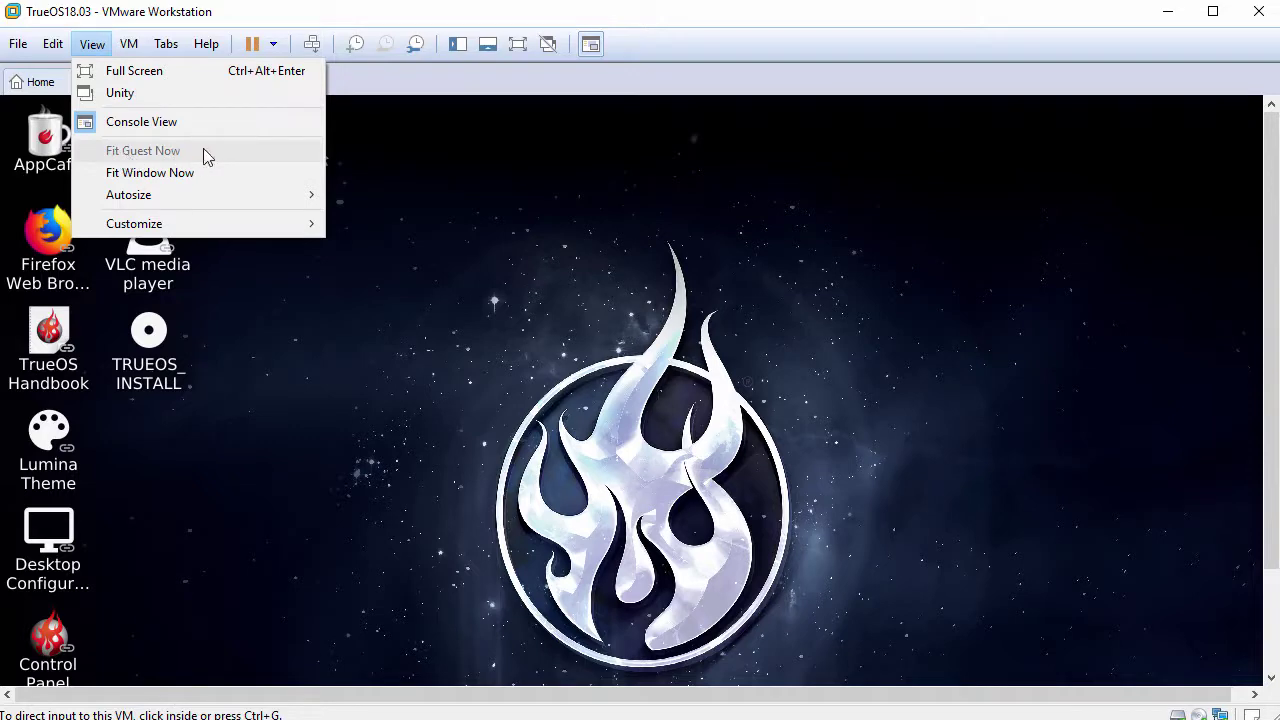
left_click(319, 148)
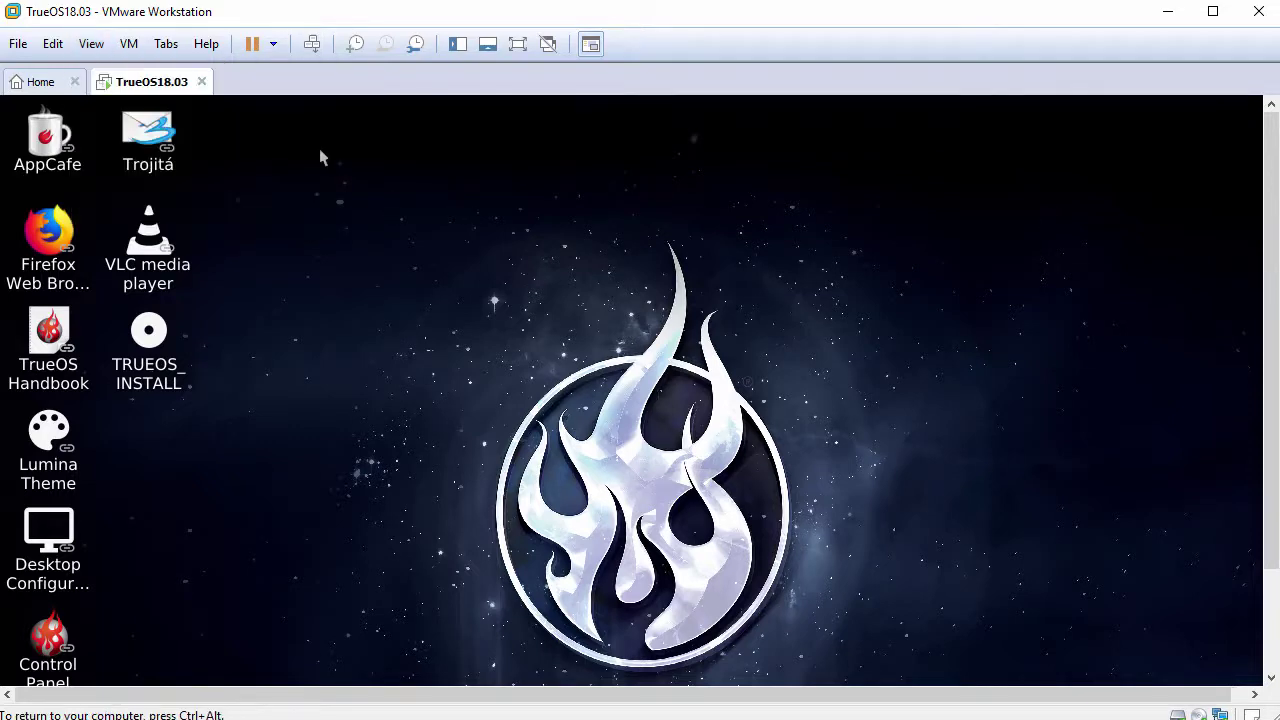
Open a terminal from the Lumina desktop menu, with larger text and an enlarged window.
right_click(314, 124)
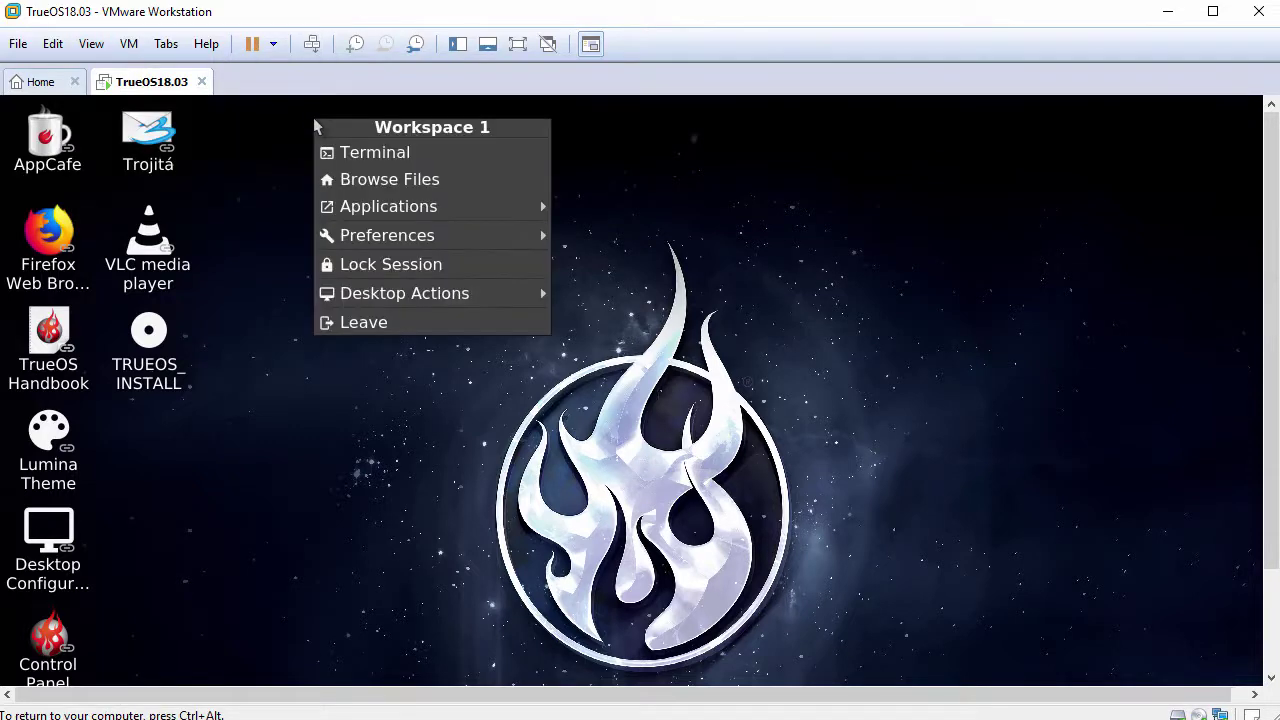
left_click(386, 163)
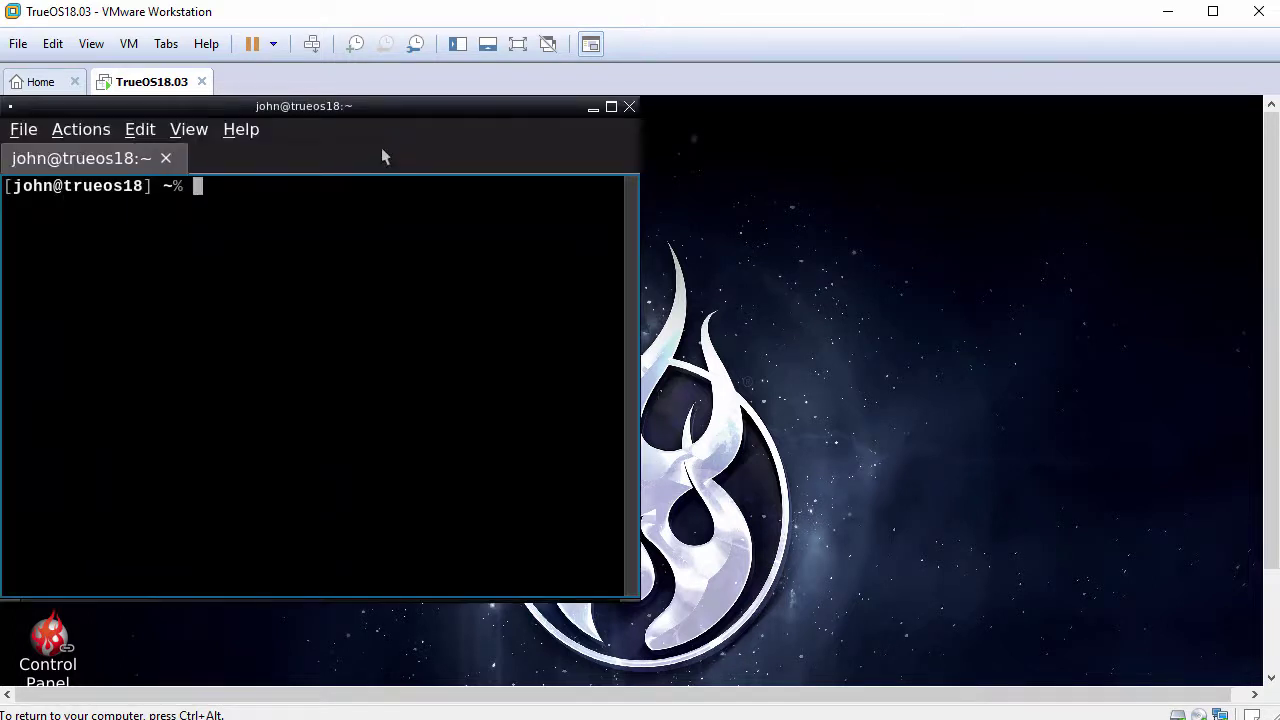
key("ctrl+plus")
key("ctrl+plus")
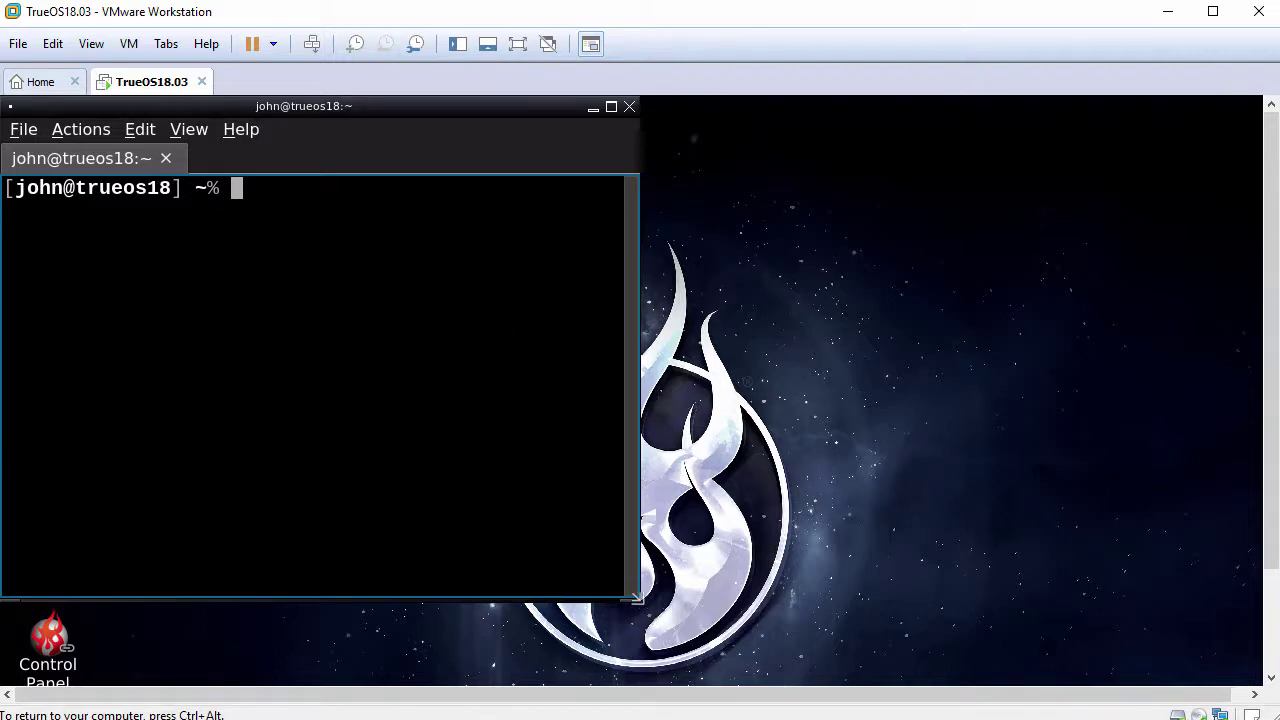
left_click_drag(638, 599, 1190, 668)
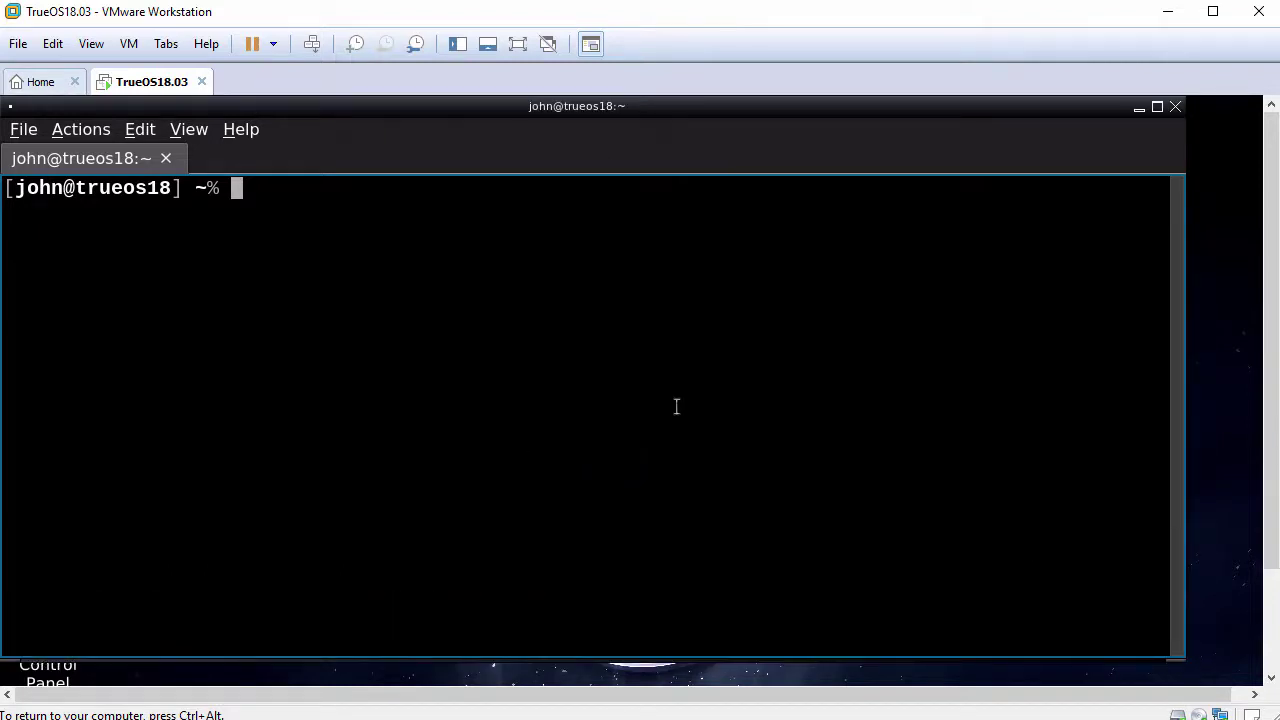
key("Return")
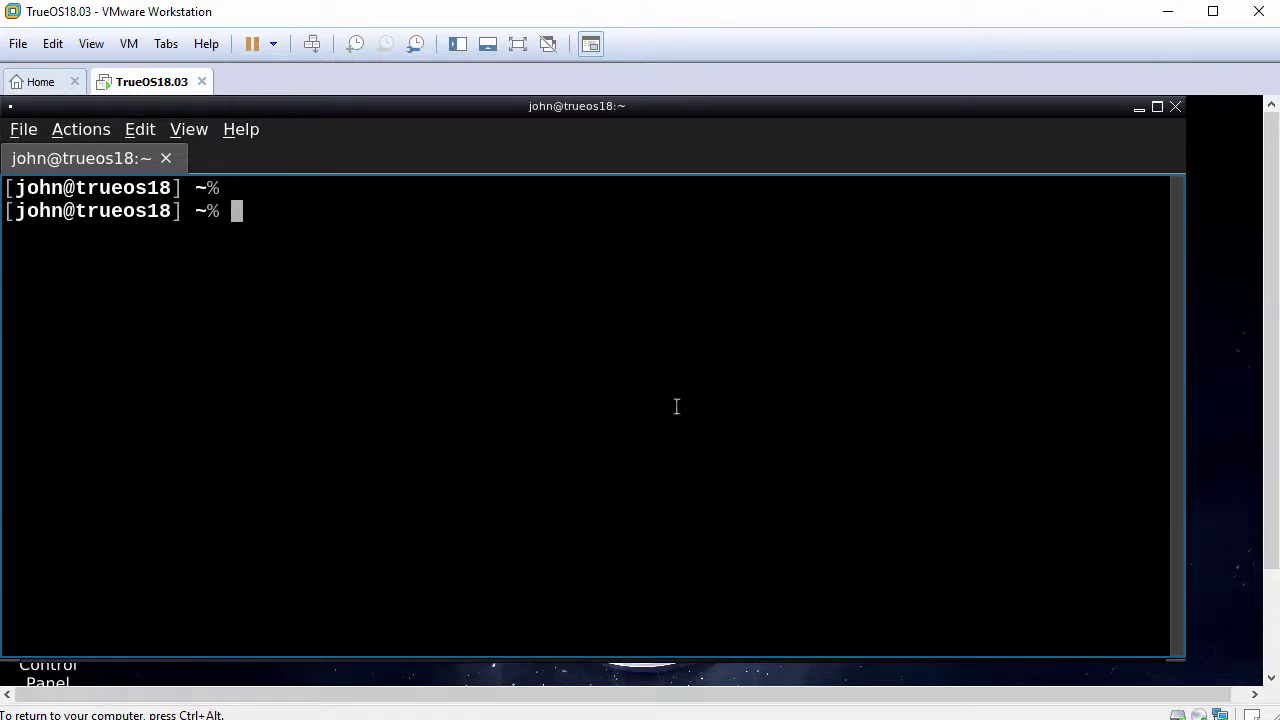
type("whoami")
key("Return")
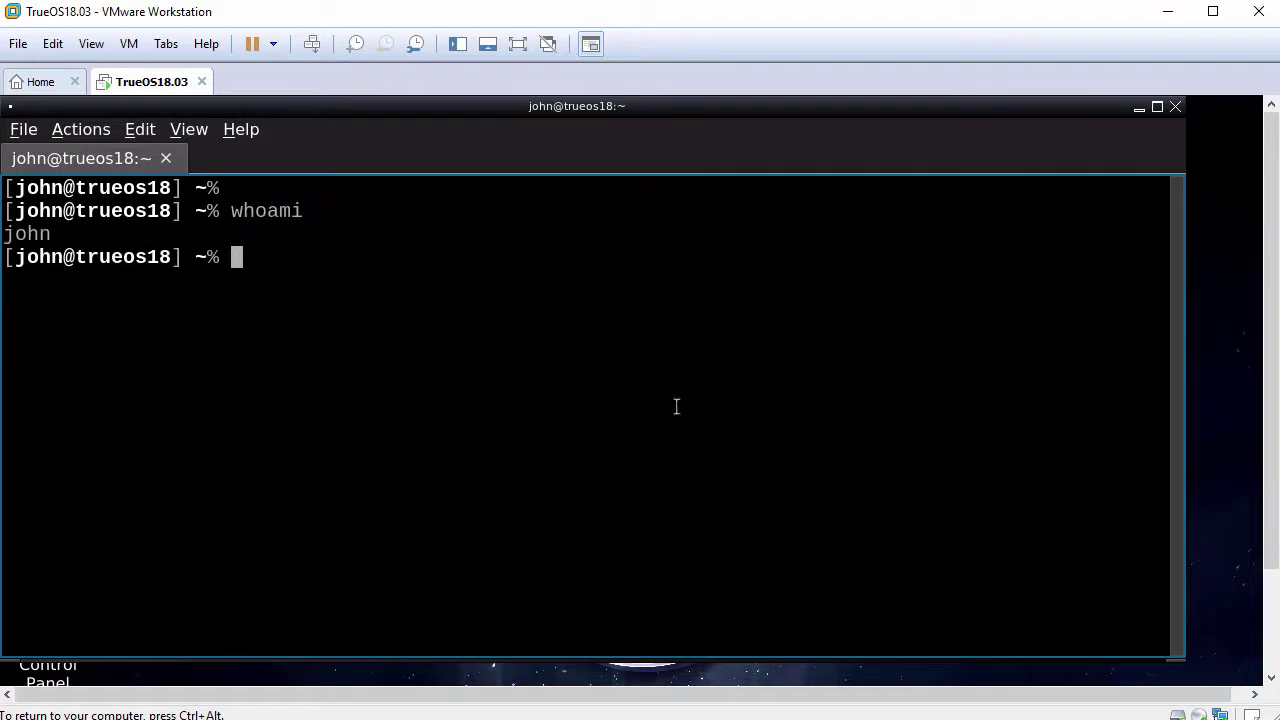
key("Return")
type("ping ")
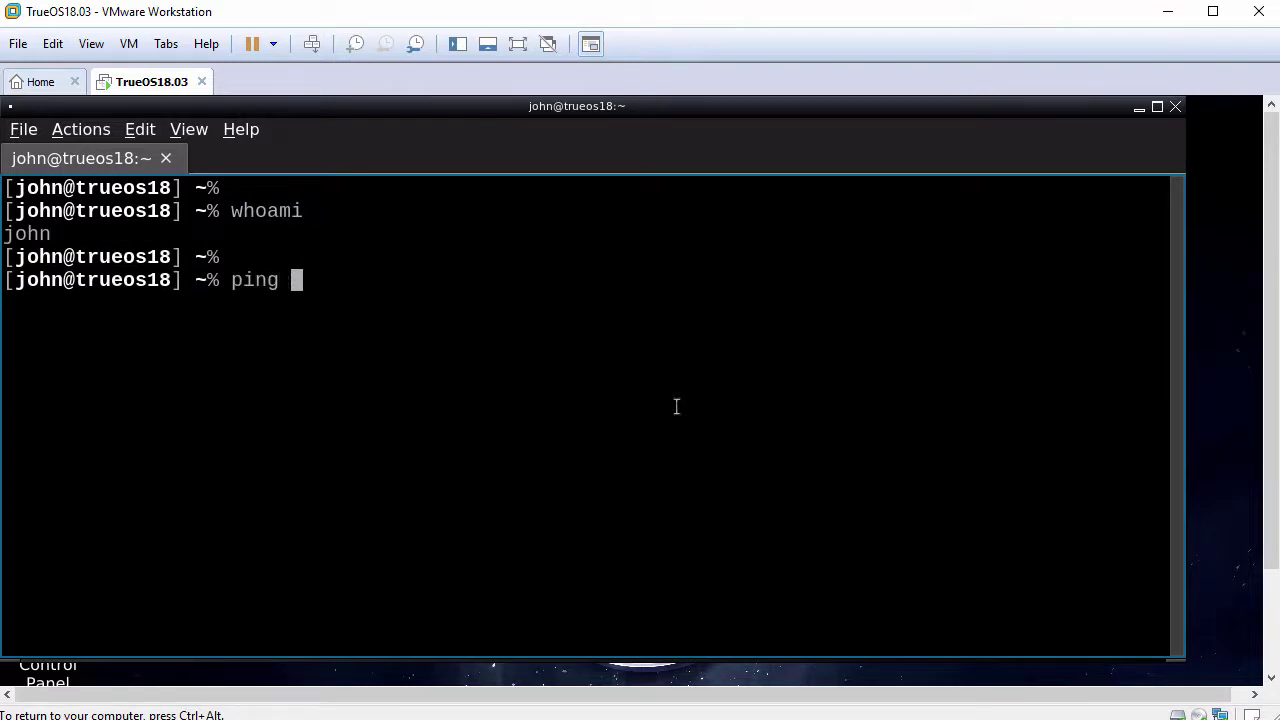
type("-c 3 www.g")
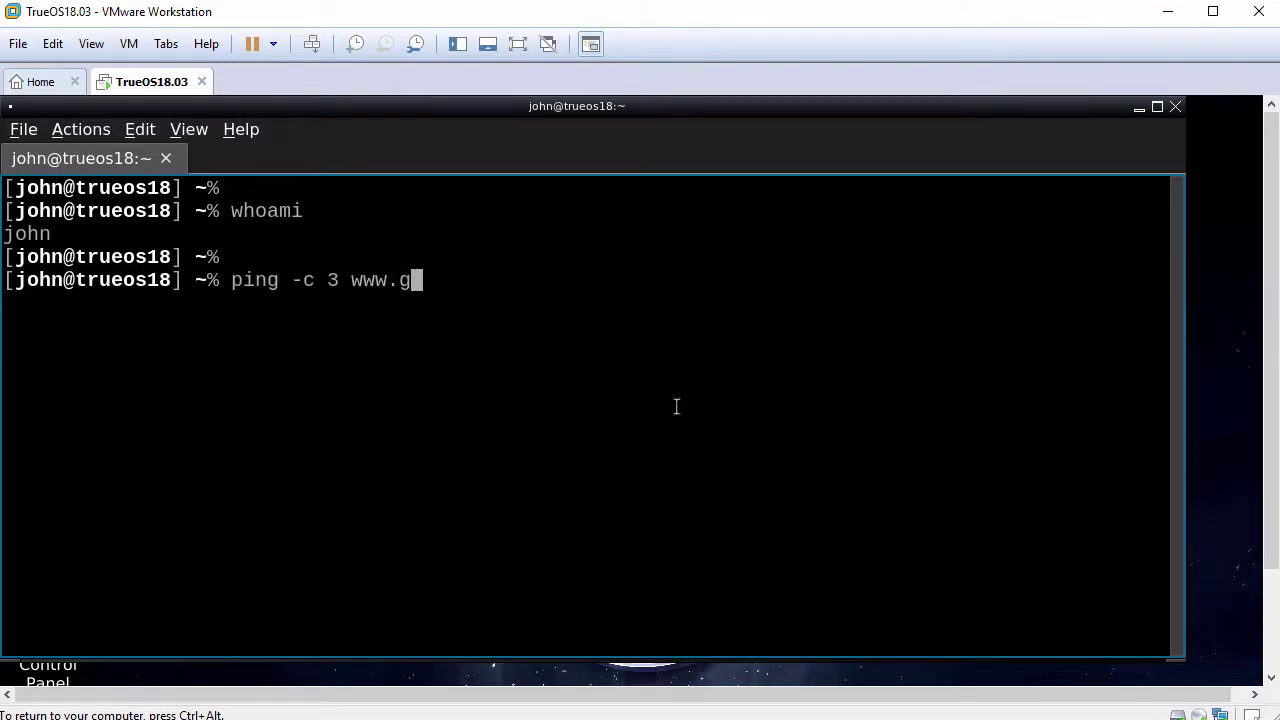
type("oogle.com")
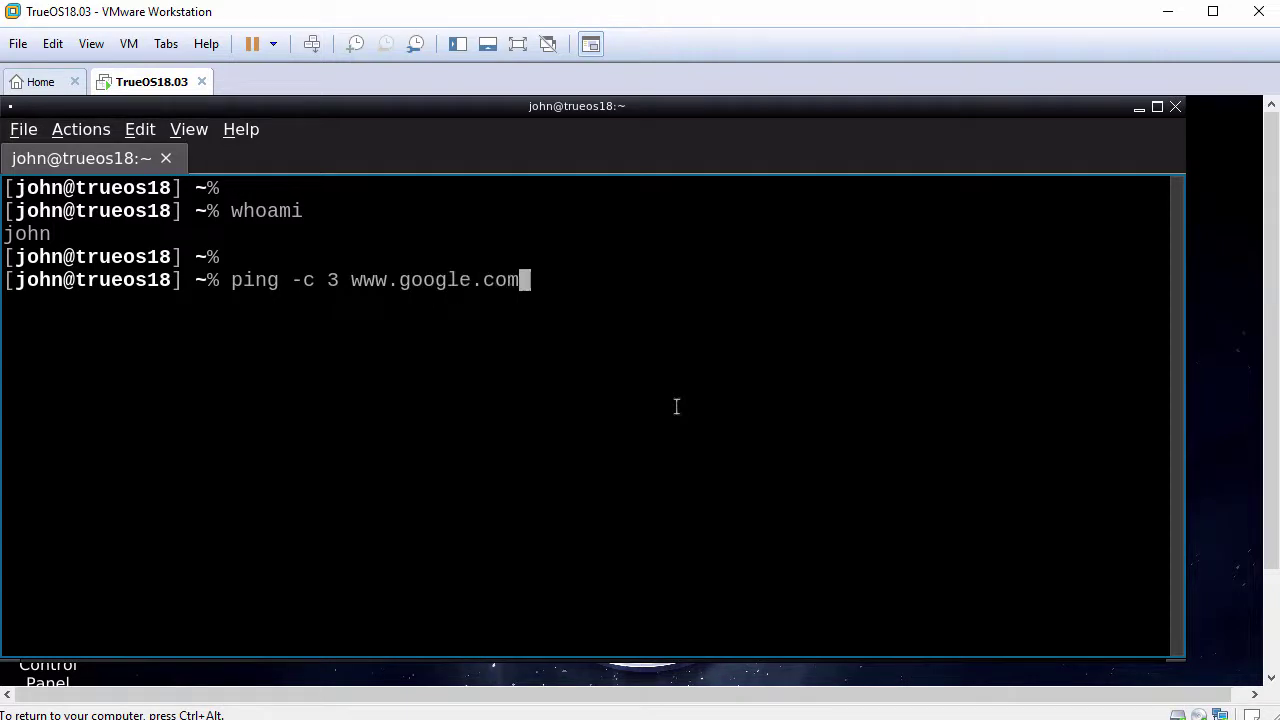
key("Return")
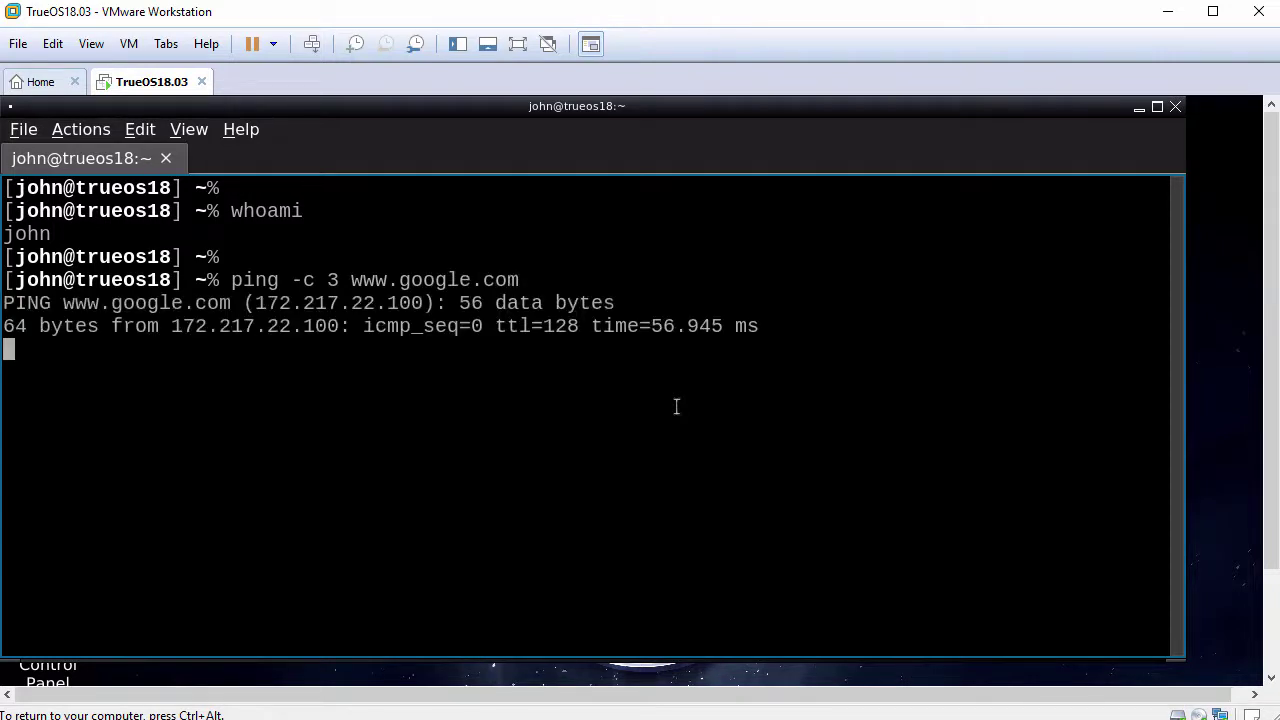
Run 'sudo pkg update' with the sudo password until all repositories are up to date.
key("Return")
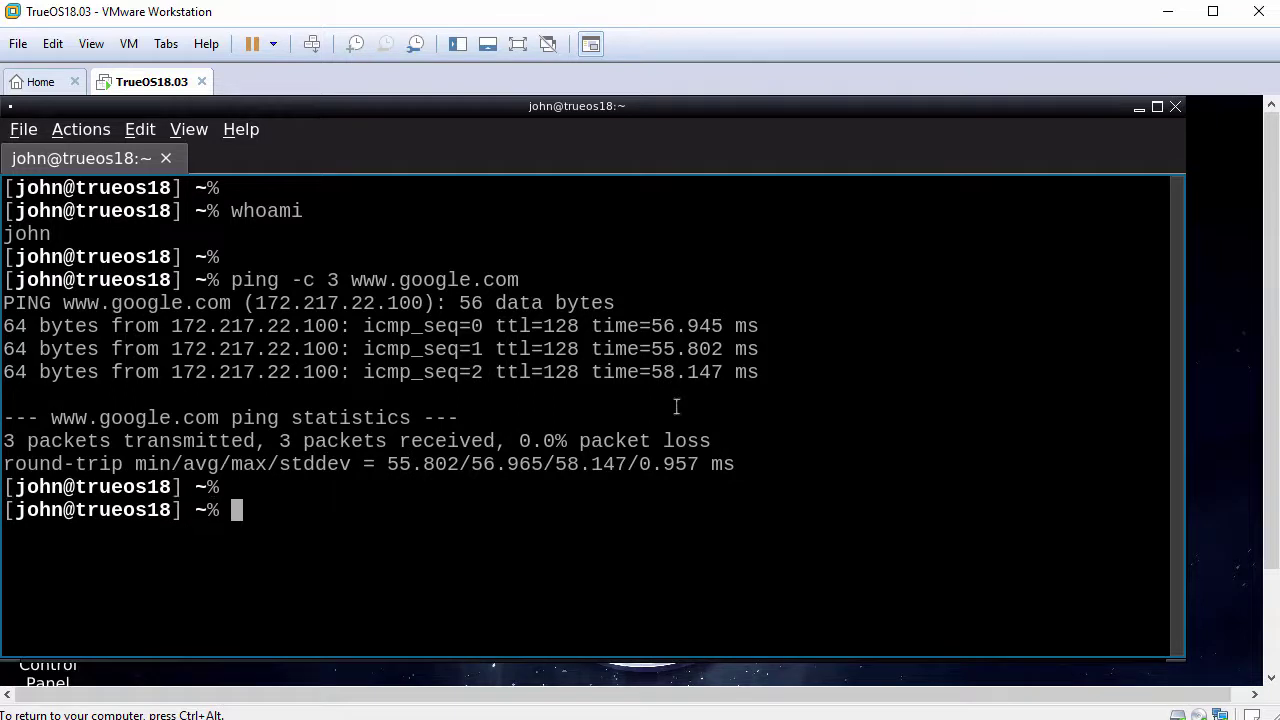
type("sudo pk")
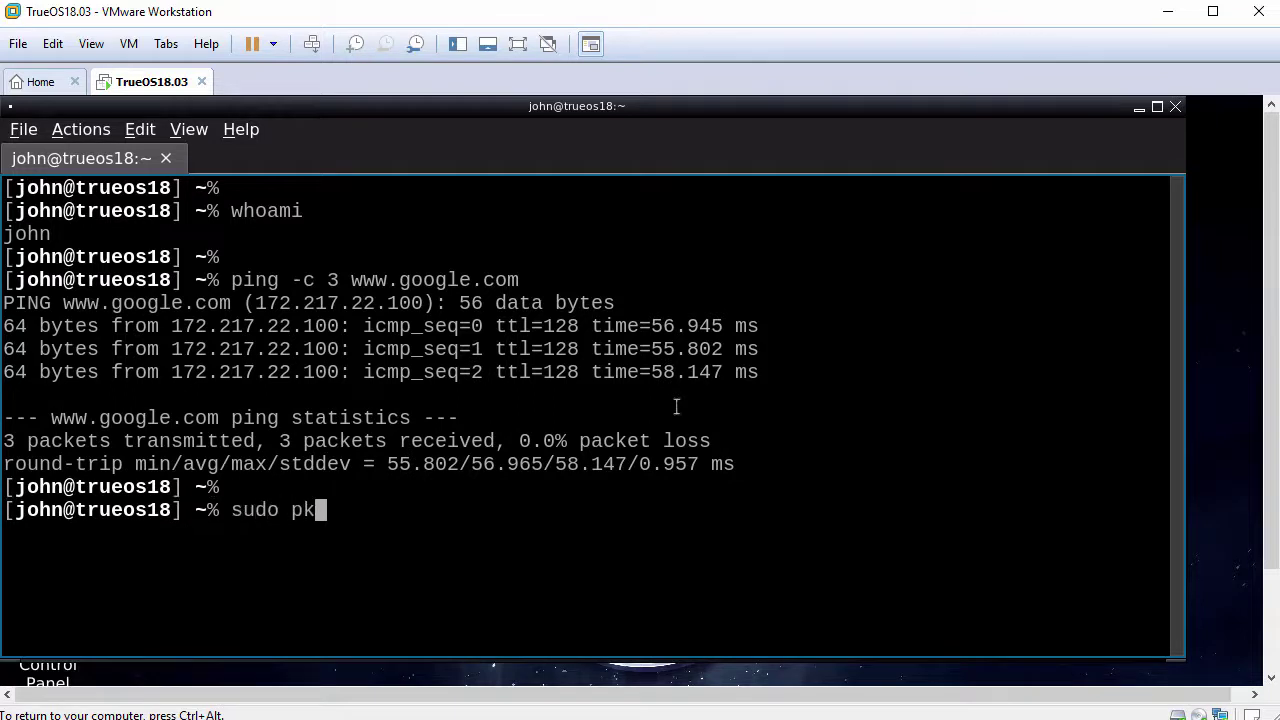
type("g update")
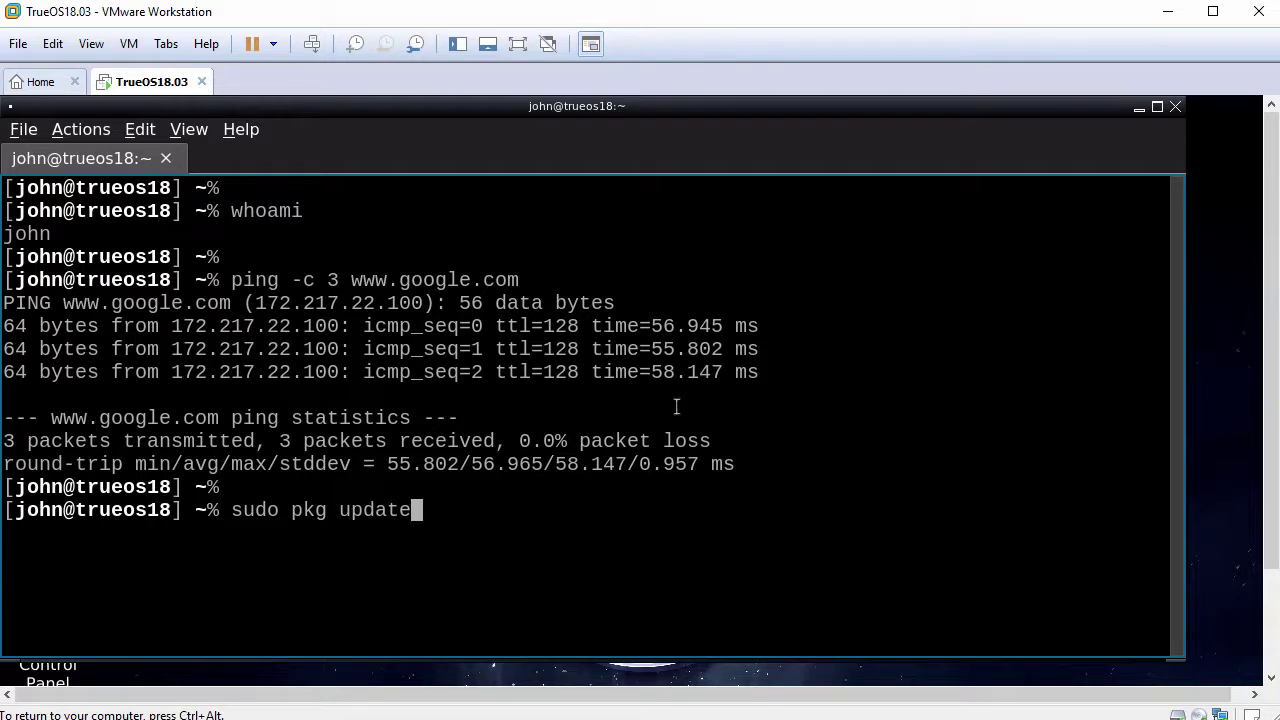
key("Return")
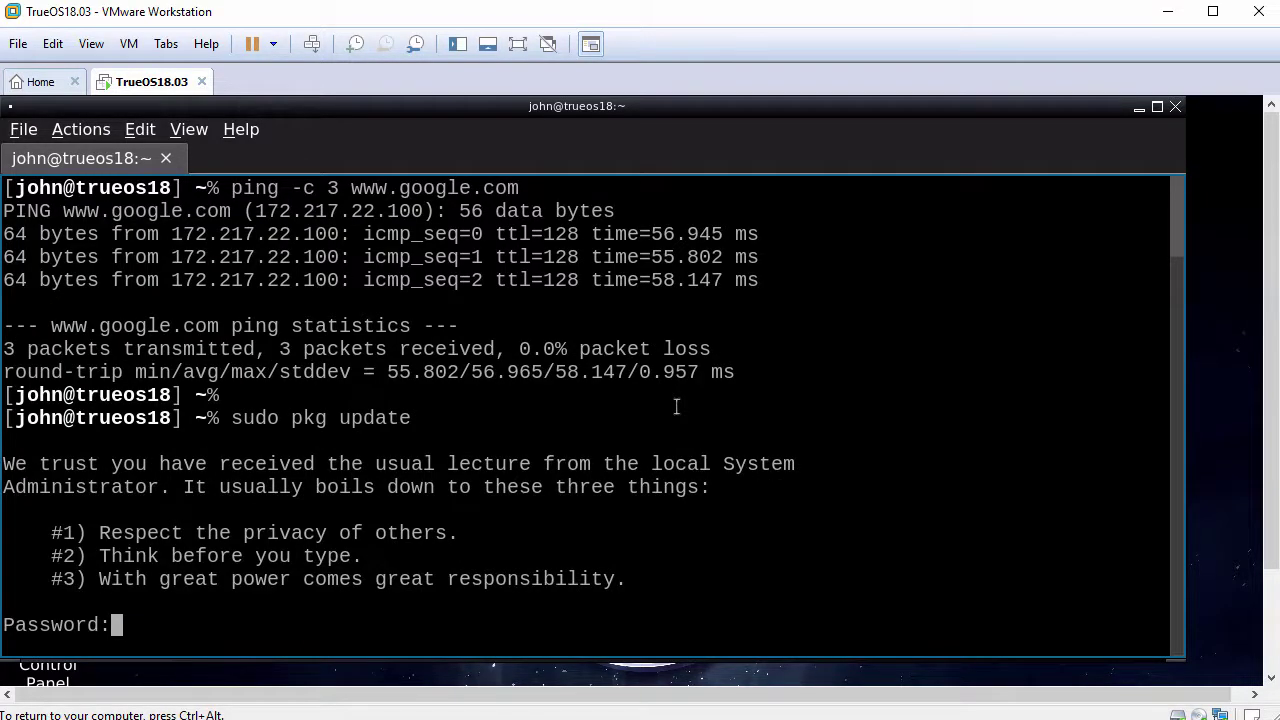
key("Return")
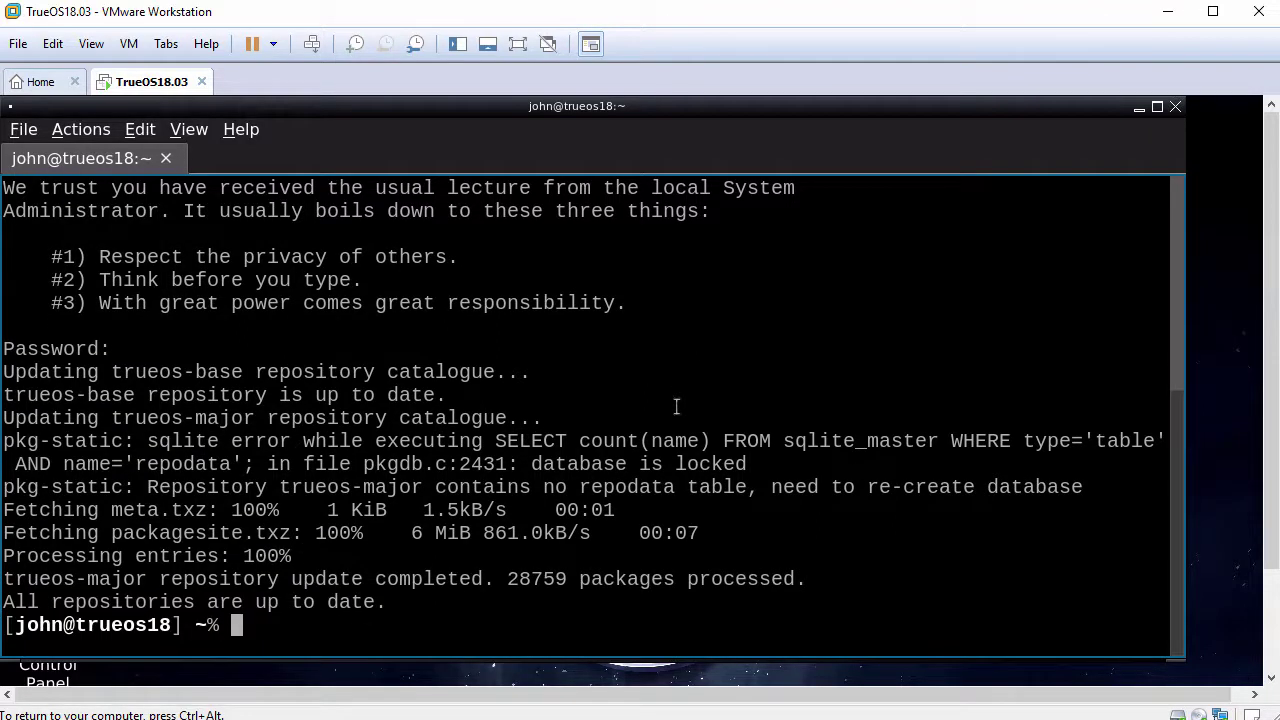
key("Return")
Run 'sudo pkg install bash nano' and answer y to install bash 4.4.19 and nano 2.9.3.
type("sud")
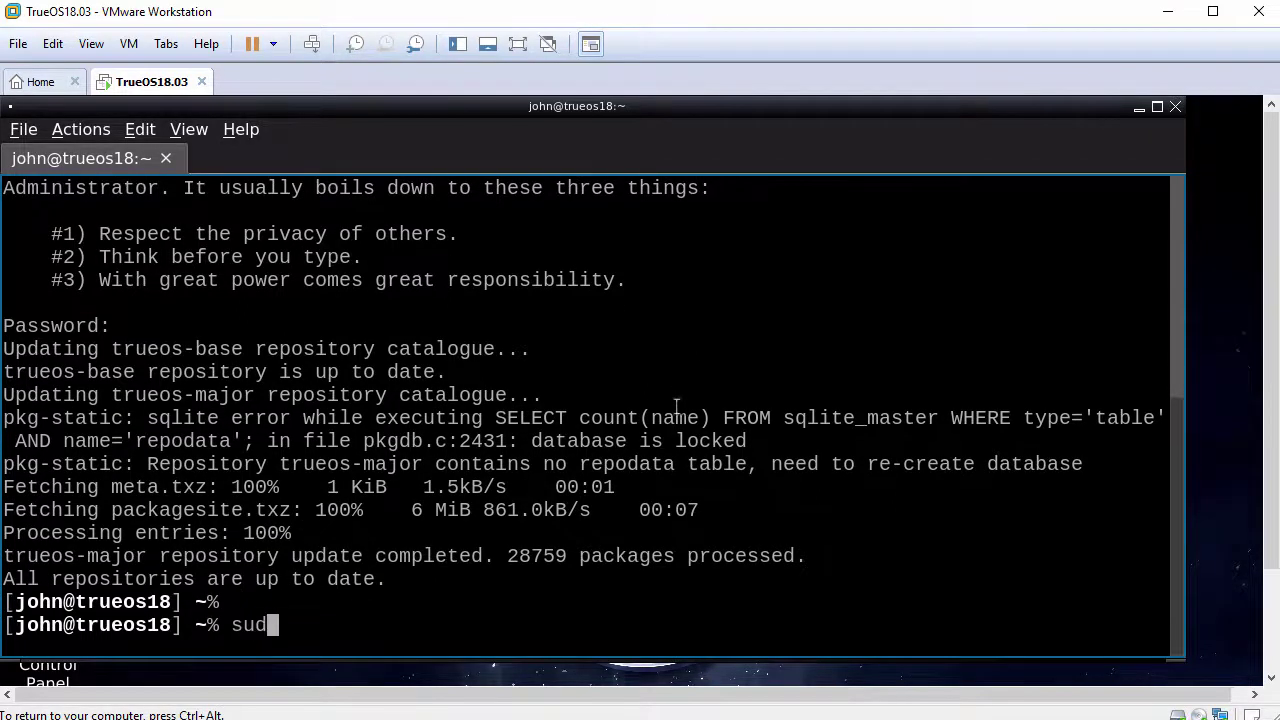
type("o pkg ins")
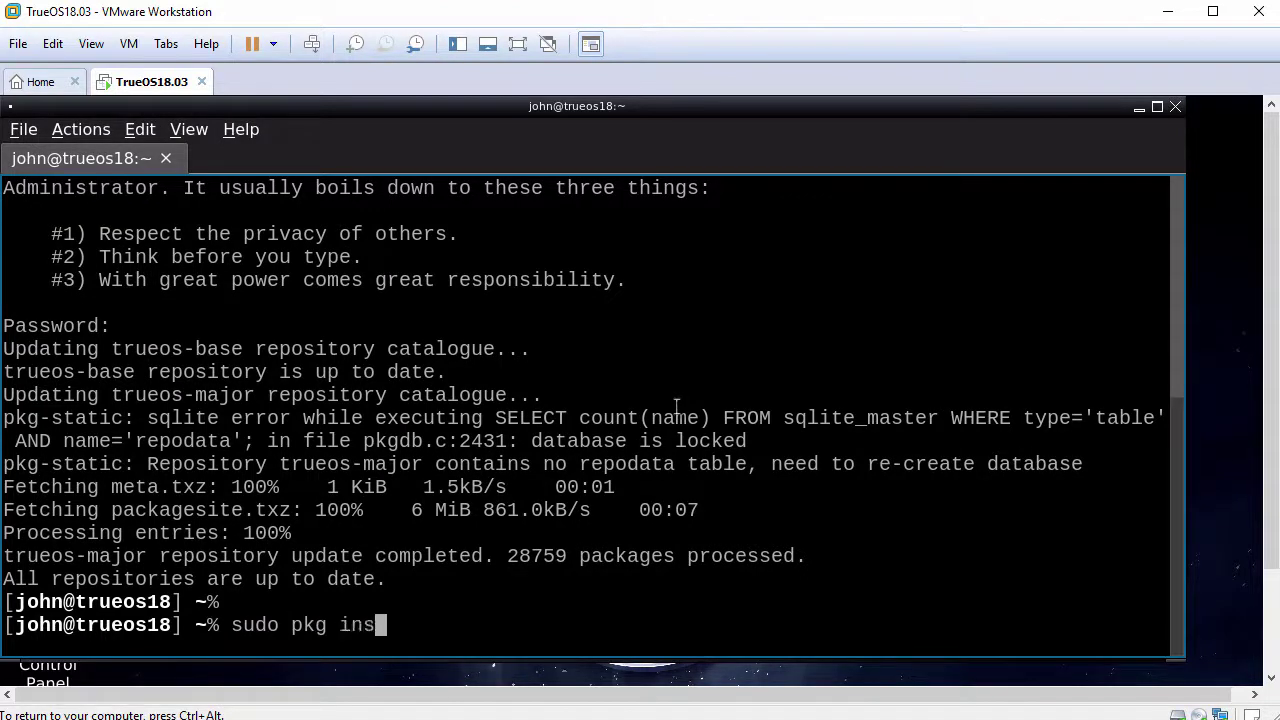
type("tall bash nano")
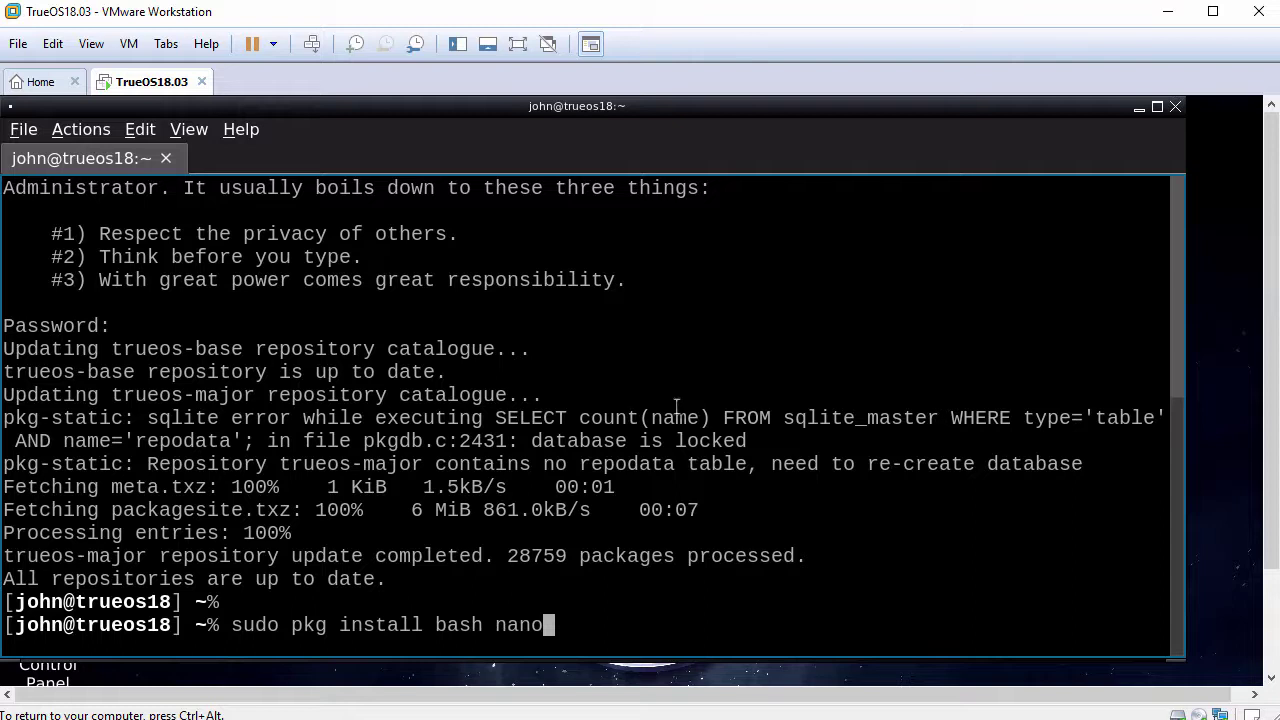
key("Return")
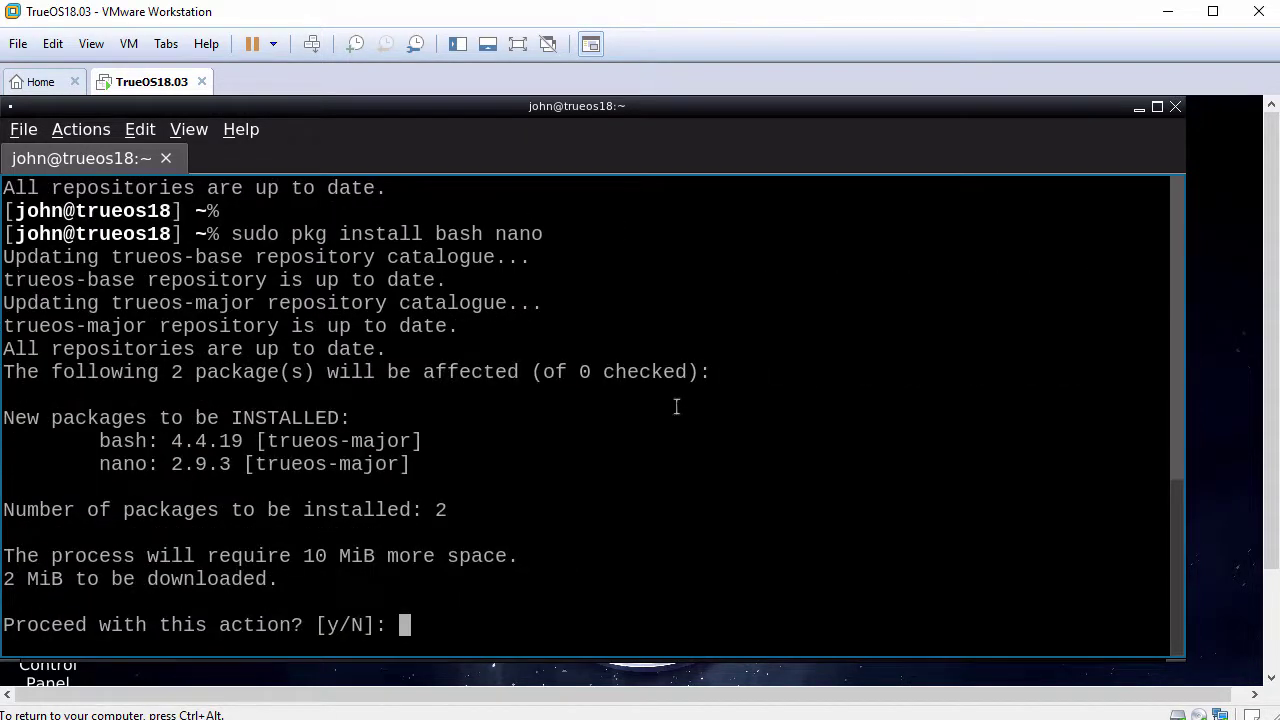
type("y")
key("Return")
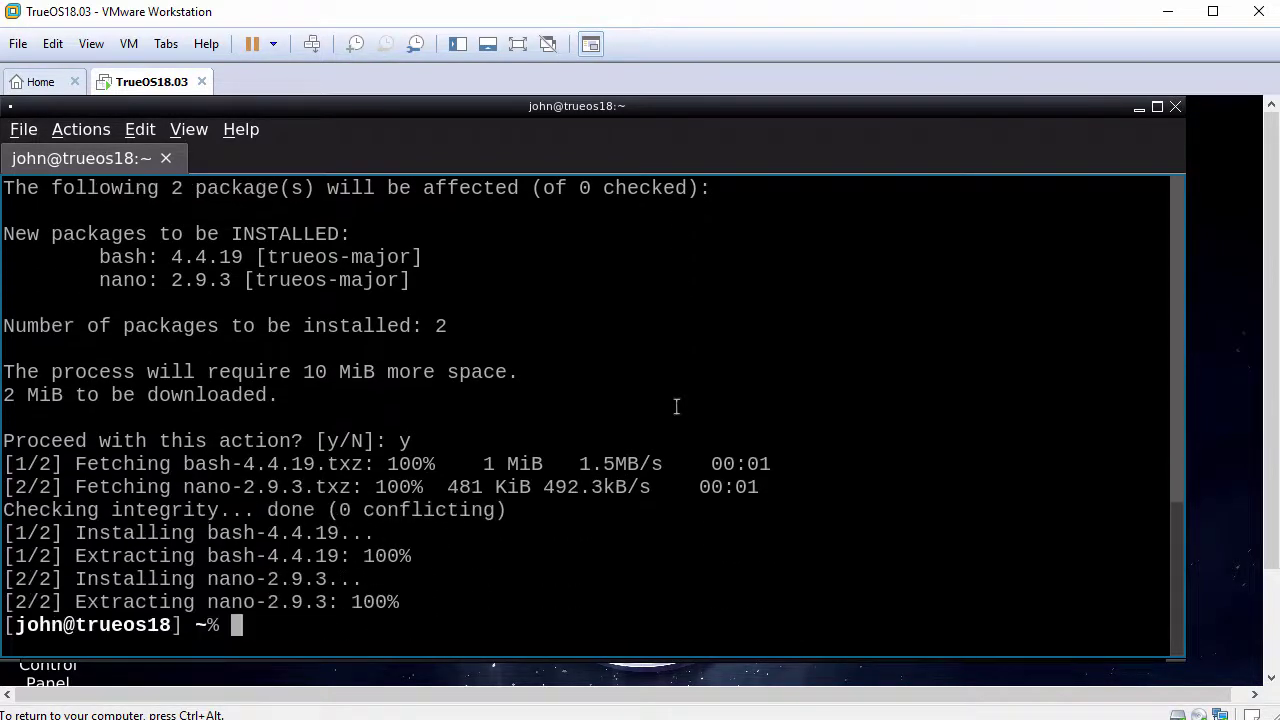
key("Return")
Remove pcdm from the default runlevel with 'sudo rc-update delete pcdm'.
type("sudo ")
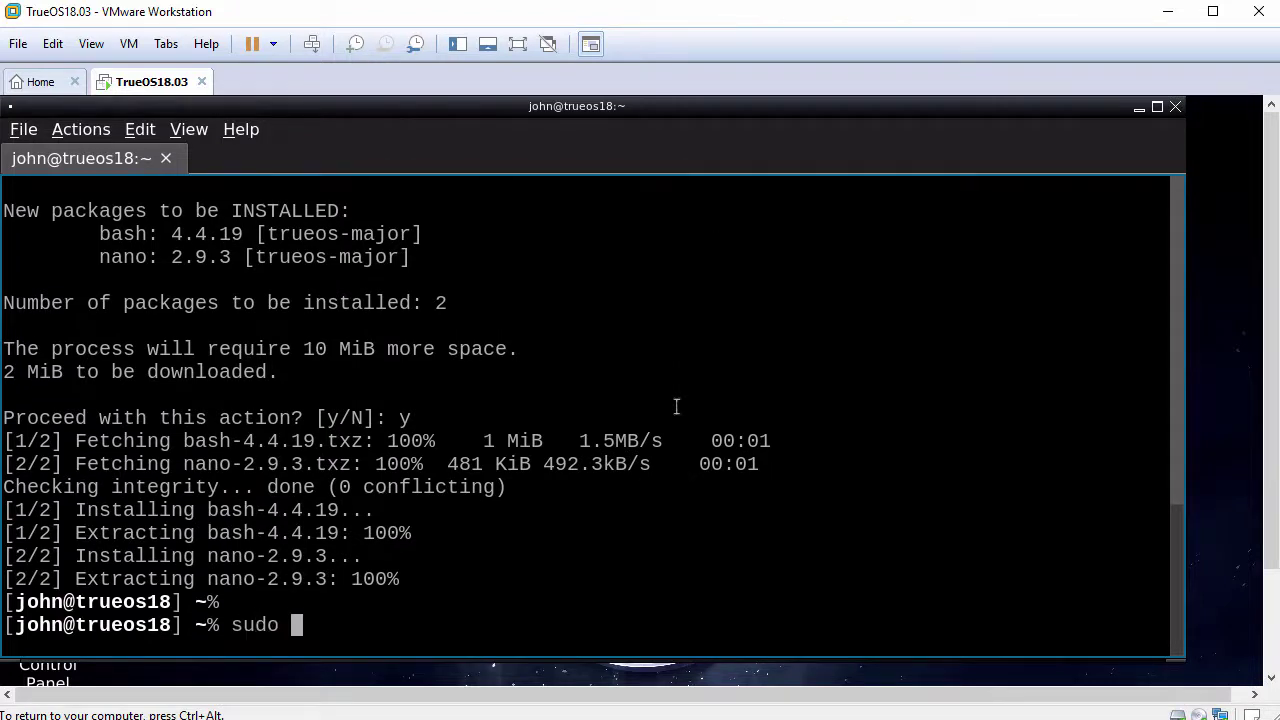
type("rc-update")
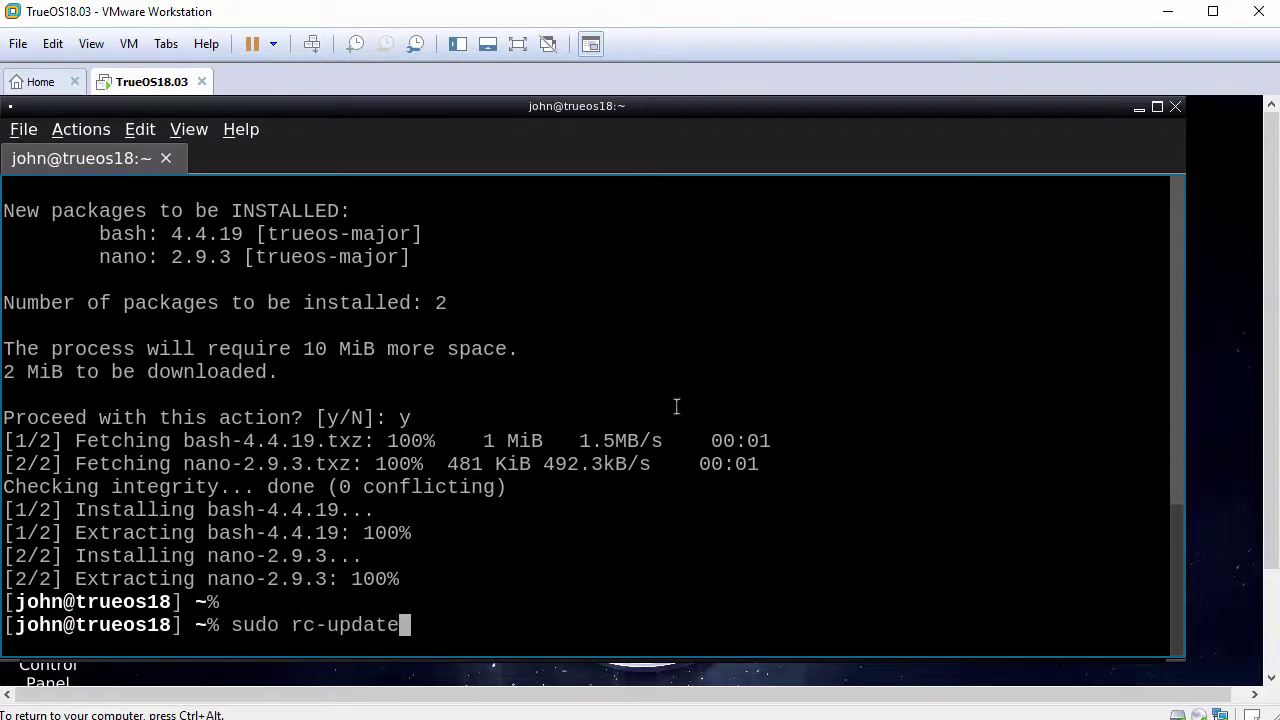
type(" delete pcdm")
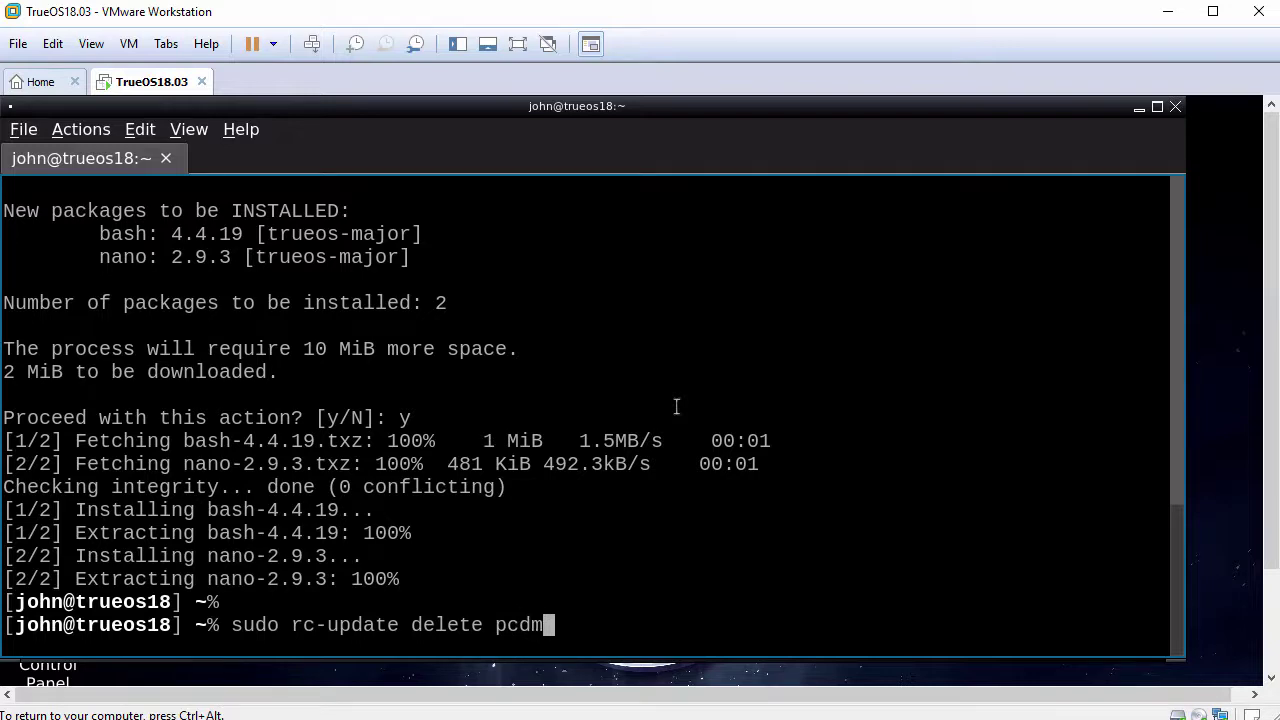
key("Return")
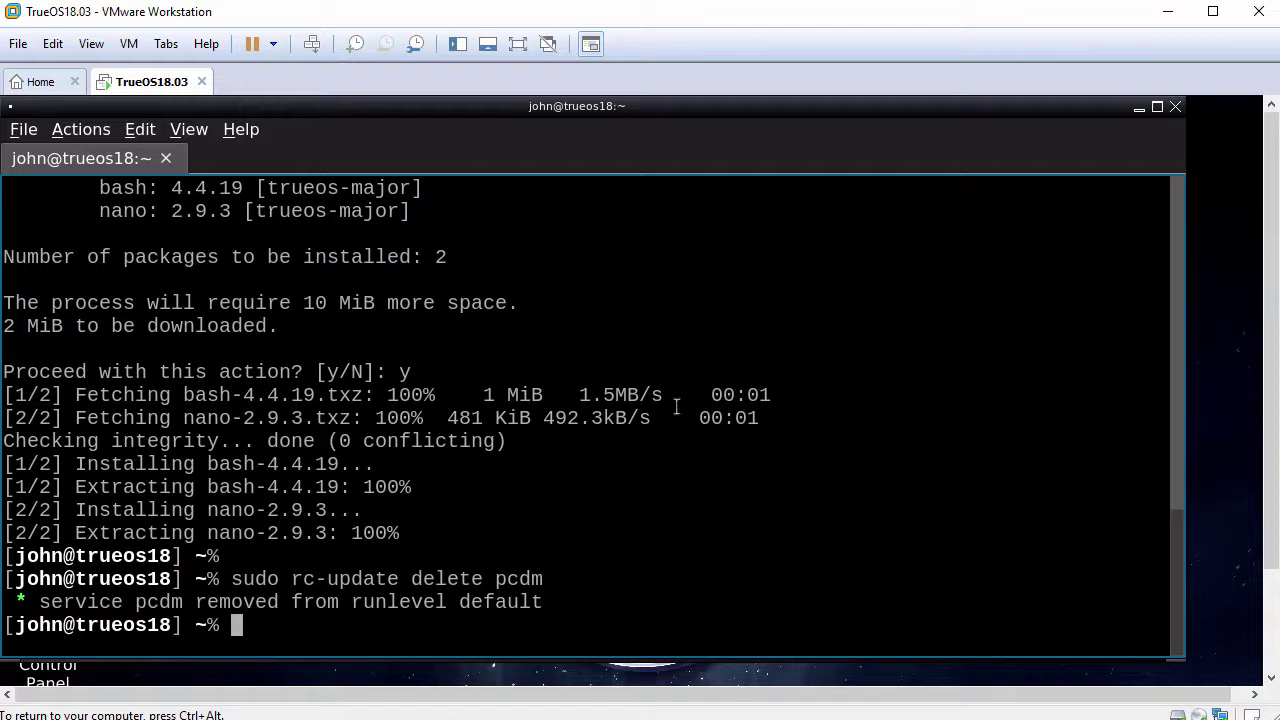
key("Return")
Restart the guest, retrying a plain 'reboot' as 'sudo reboot'.
type("reboot")
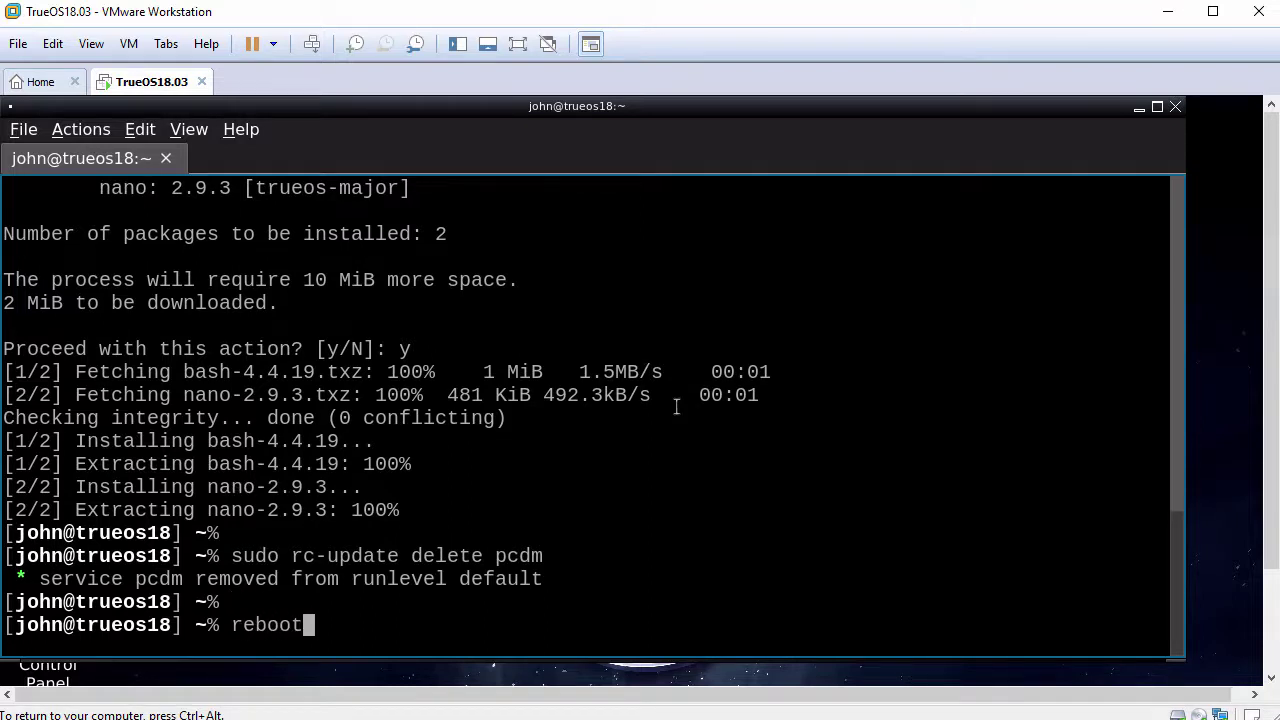
key("Return")
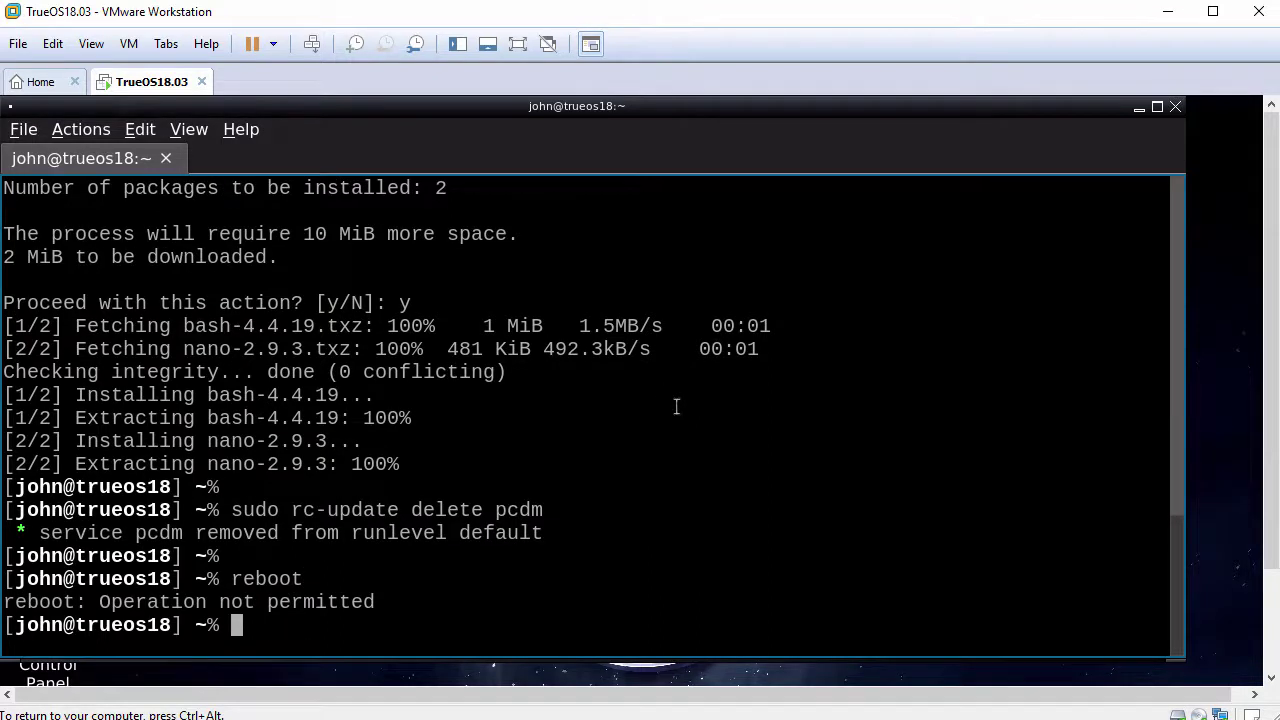
key("Return")
type("sudo reboo")
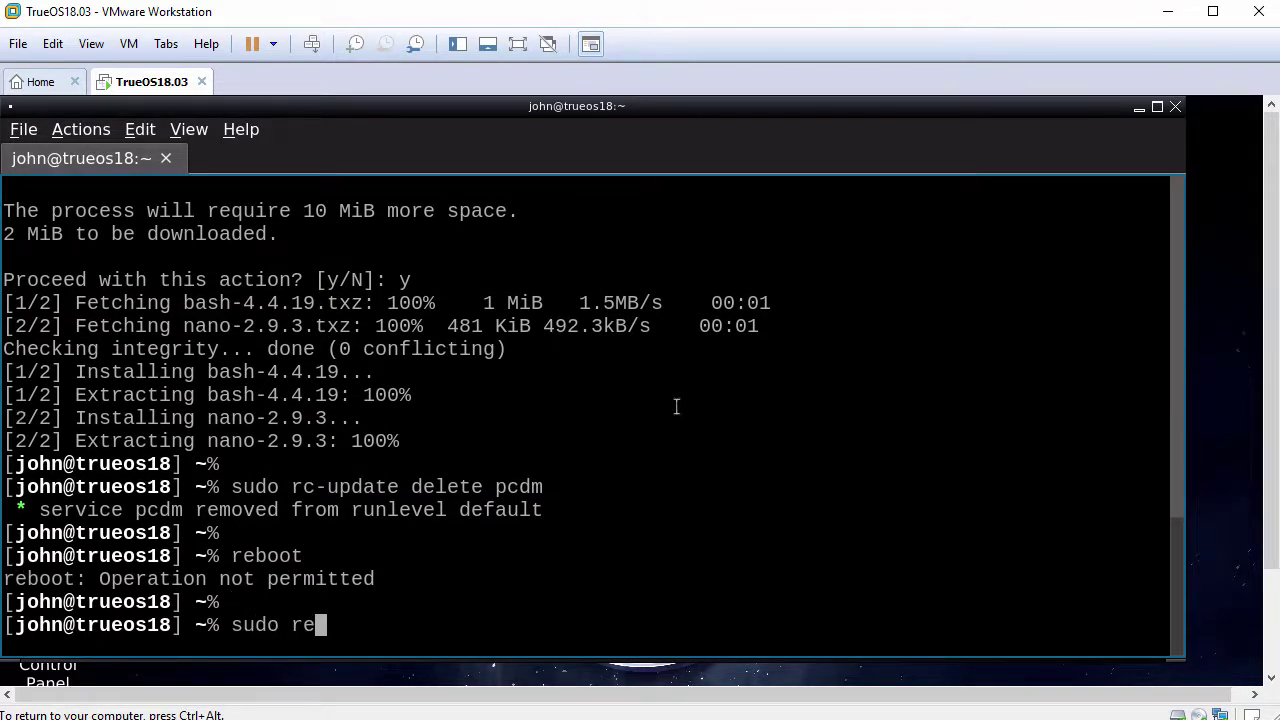
type("t")
key("Return")
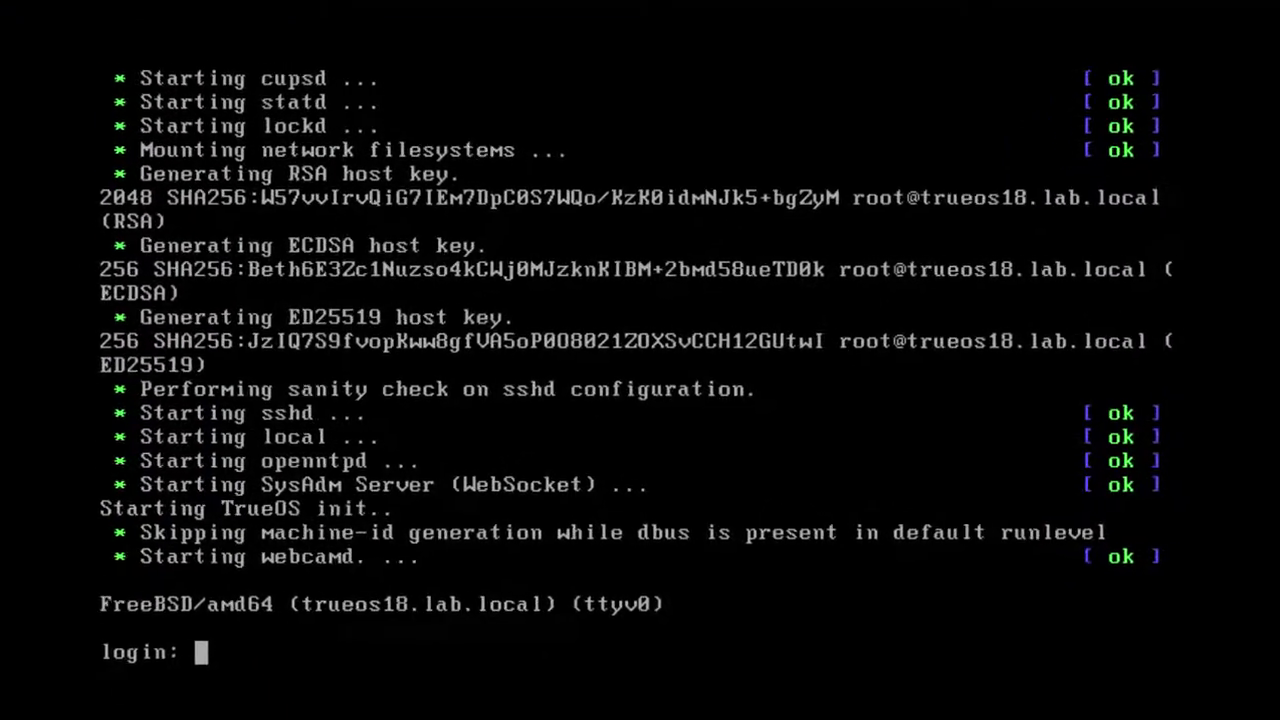
Log in to the guest console as root with its password.
type("root")
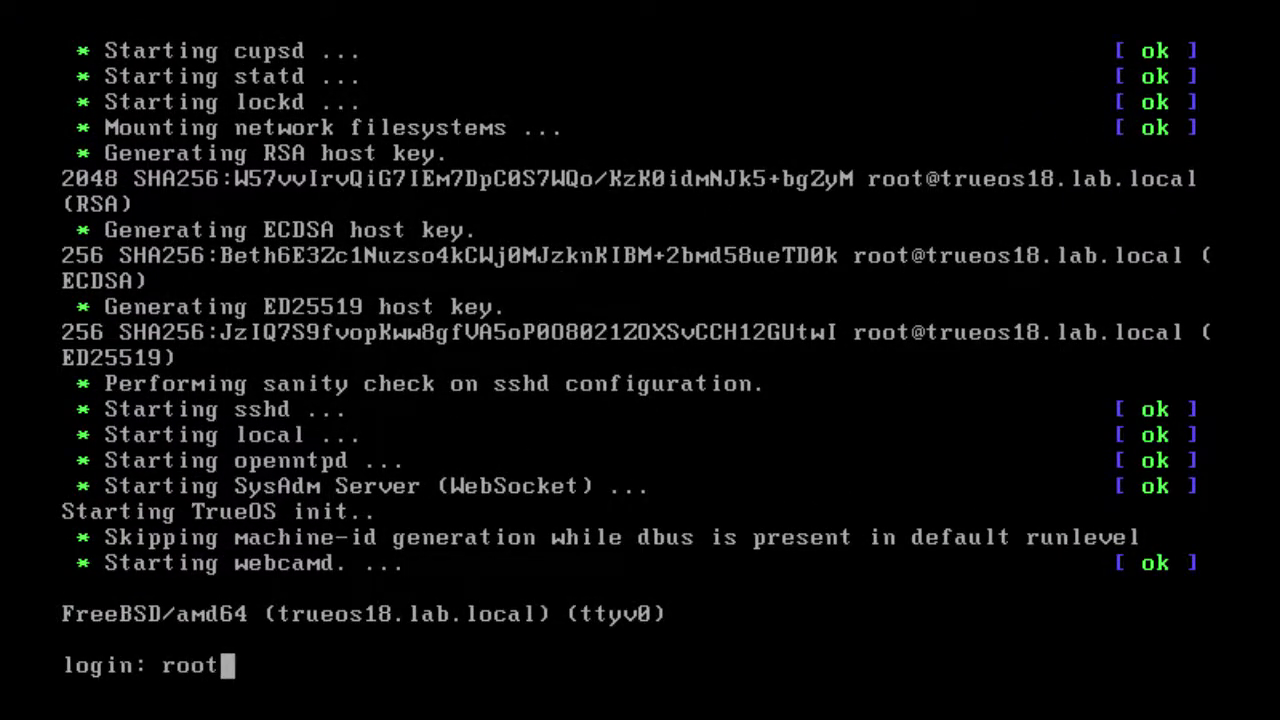
key("Return")
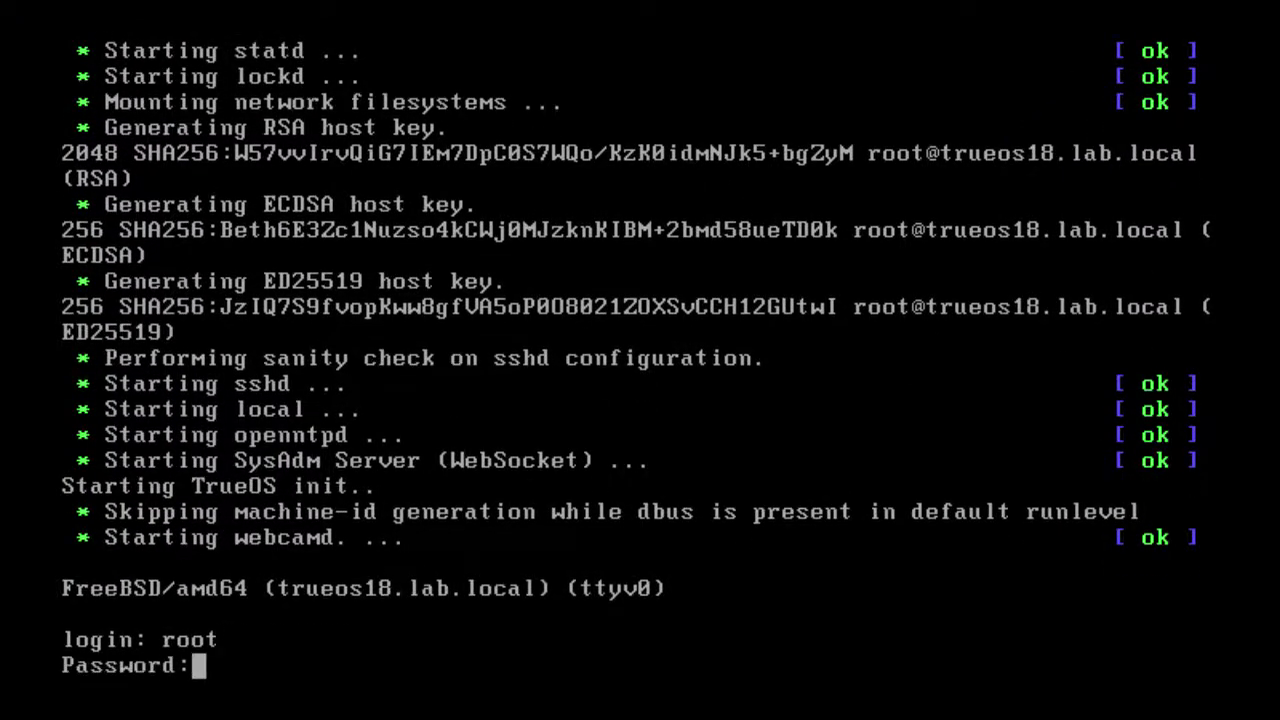
key("Return")
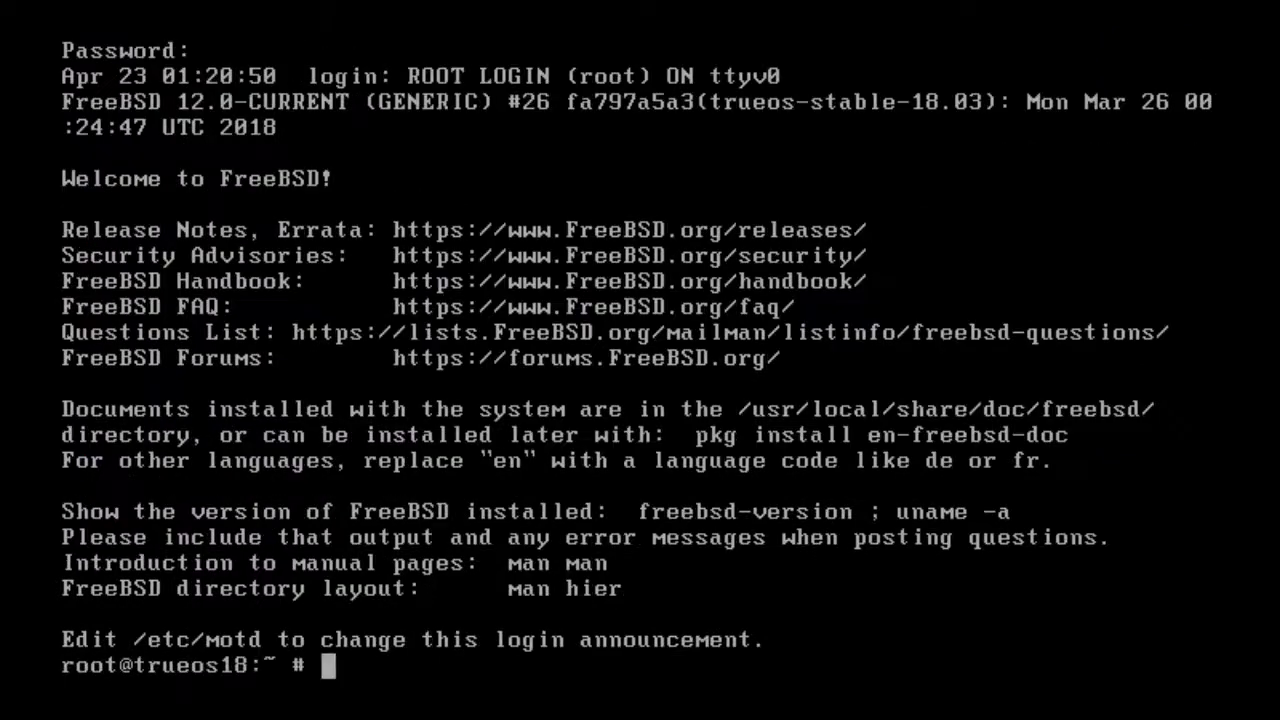
key("Return")
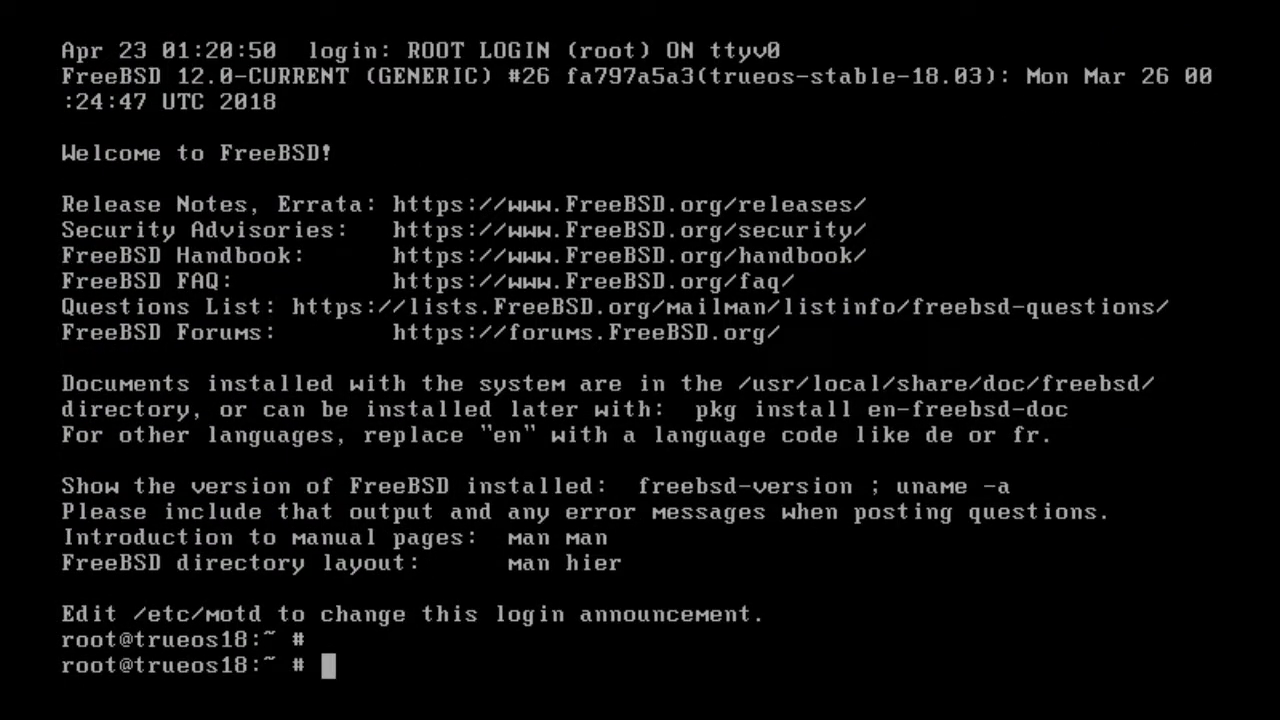
Run 'pkg install open-vm-tools', which reports it is already installed.
type("pkg ")
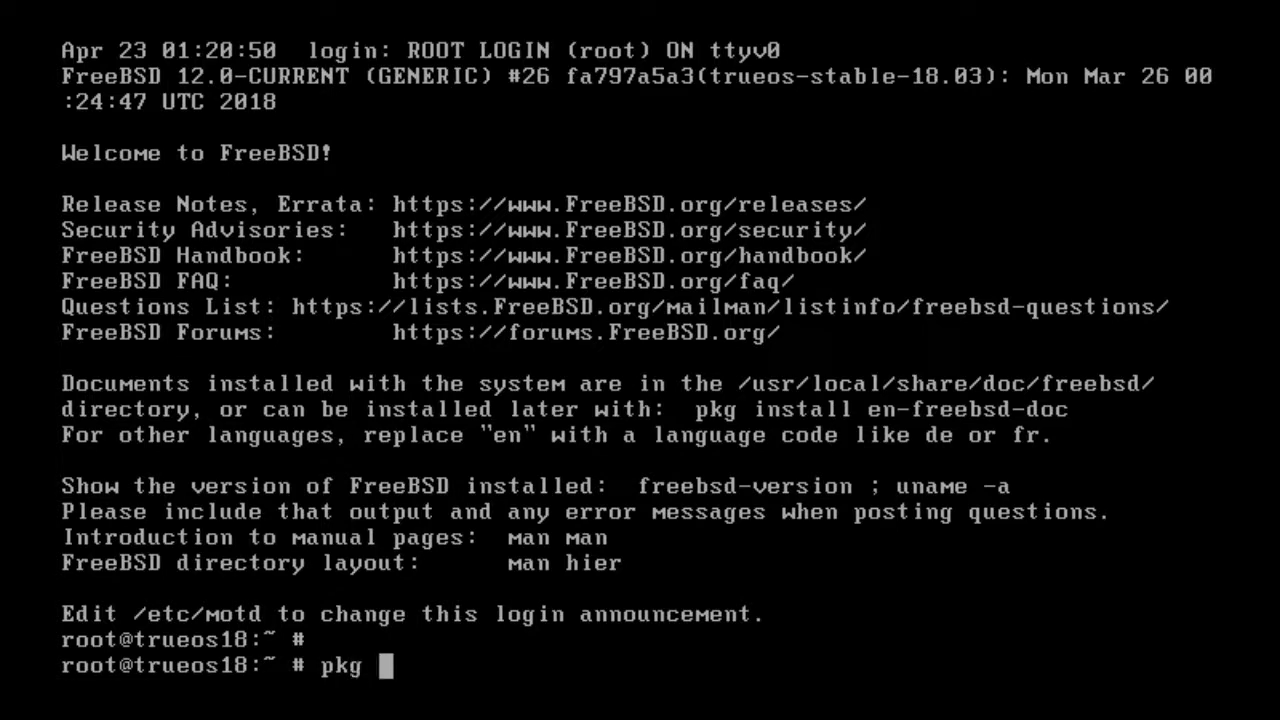
type("install open-")
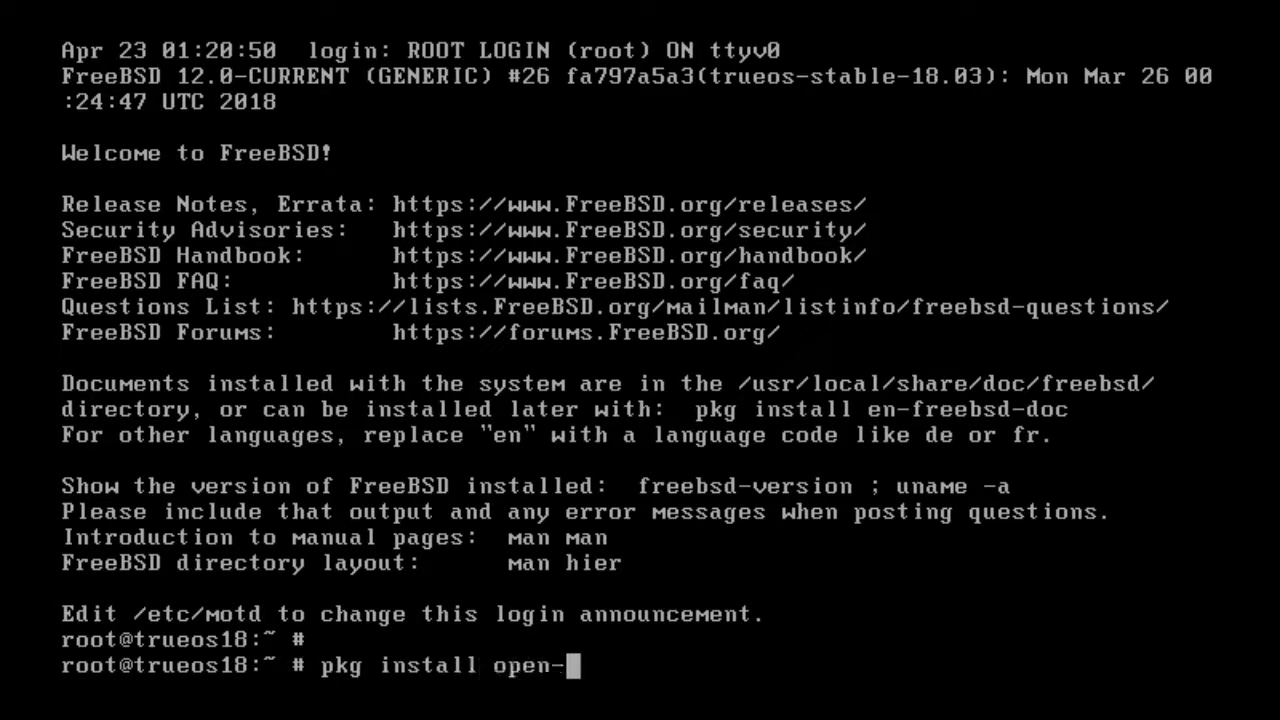
type("vm-tools")
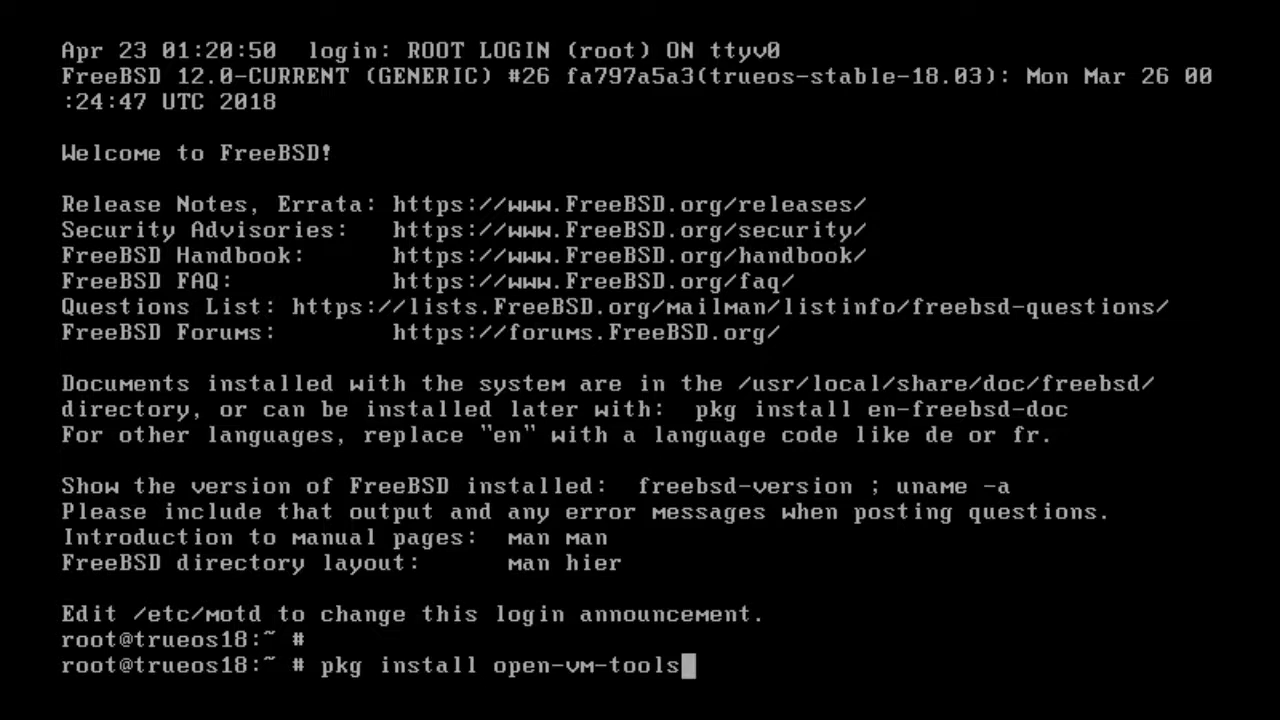
key("Return")
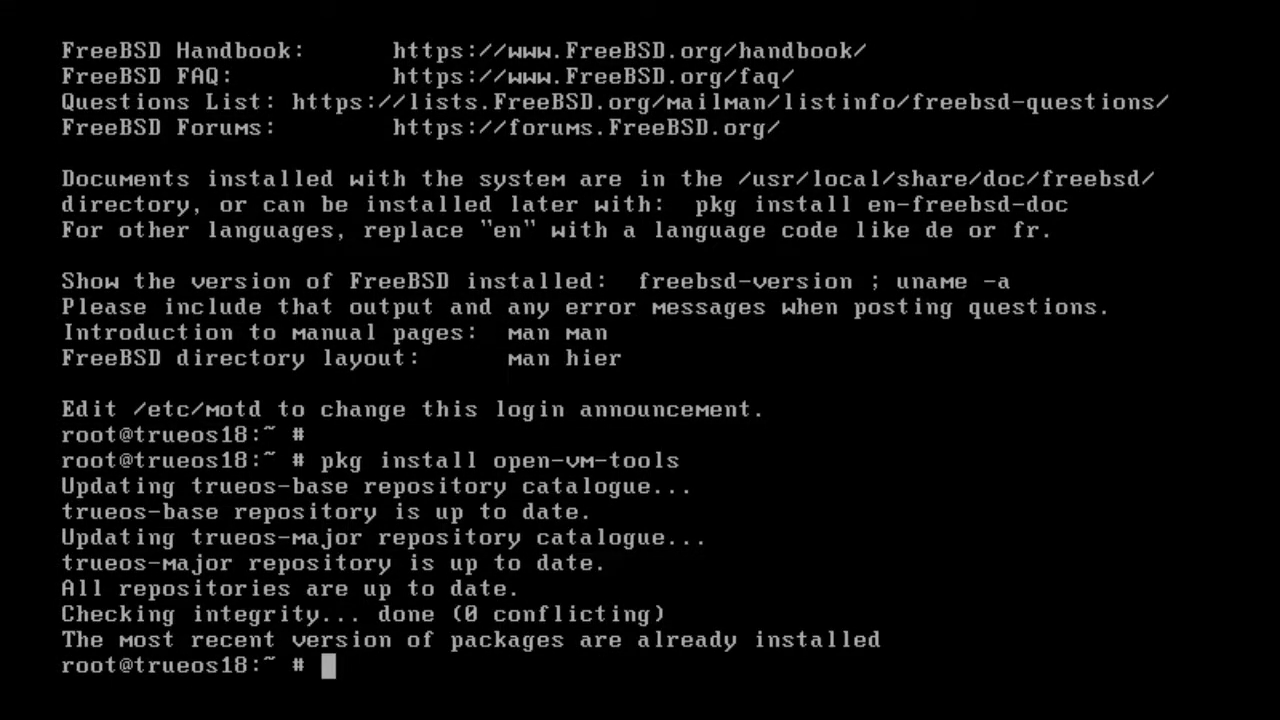
key("Return")
Install the xf86-video-vmware package with 'pkg install xf86-video-vmware', confirming with y.
type("p")
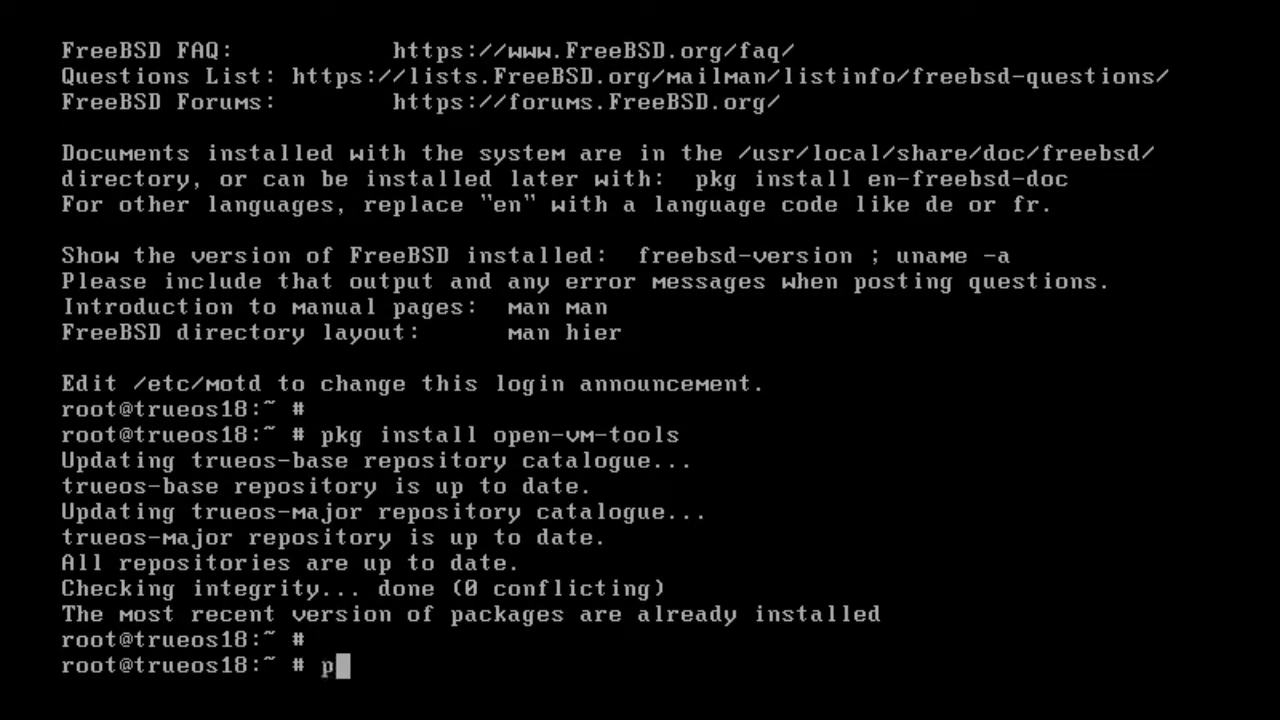
type("kg install")
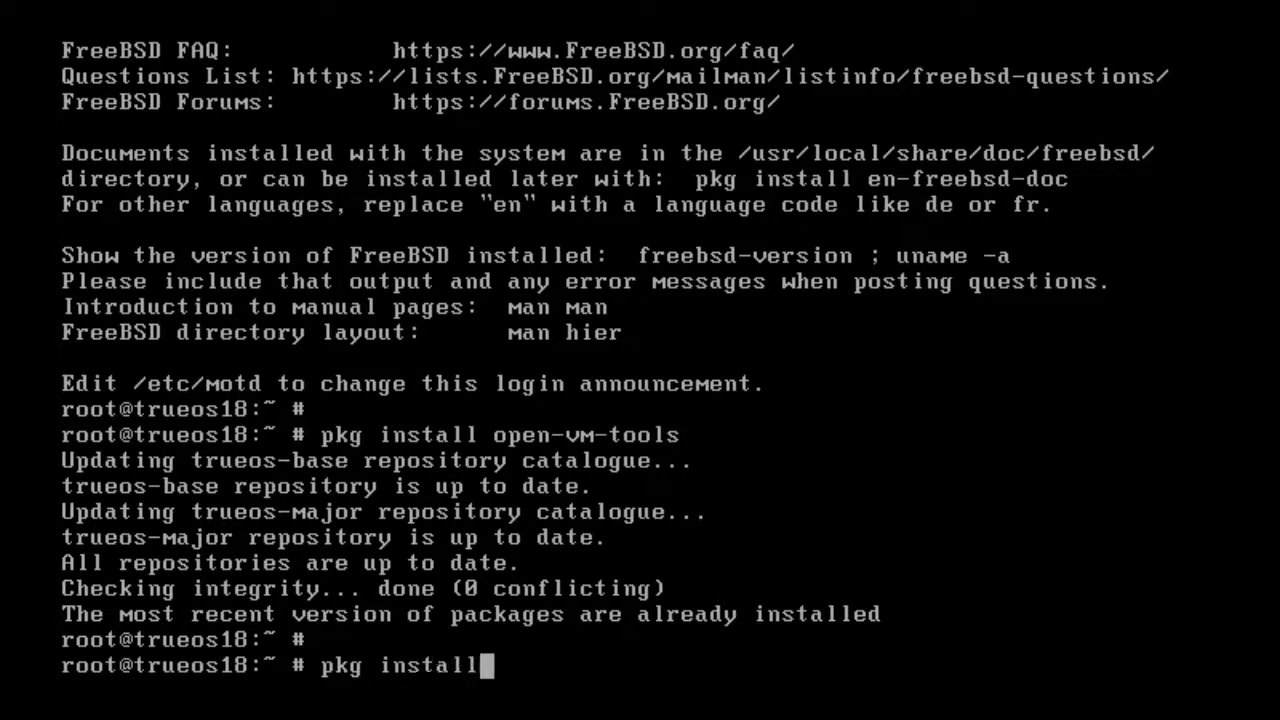
type(" xf86-")
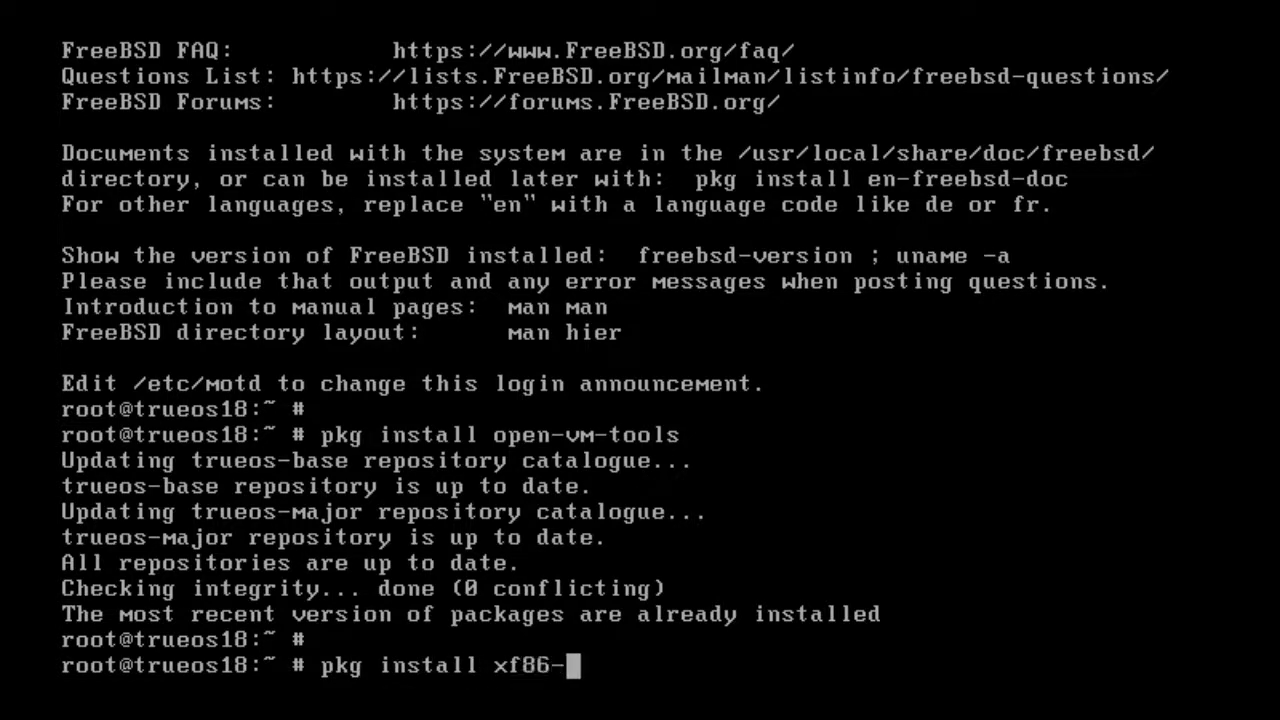
type("video-vmware")
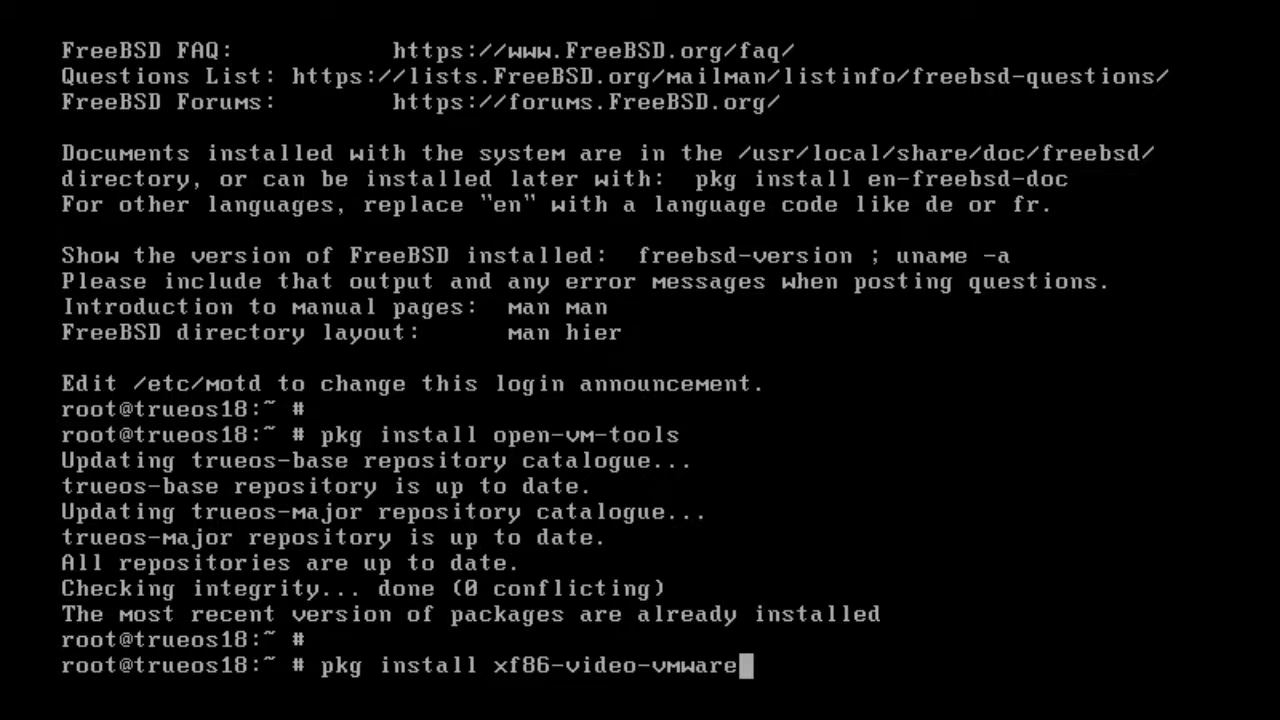
key("Return")
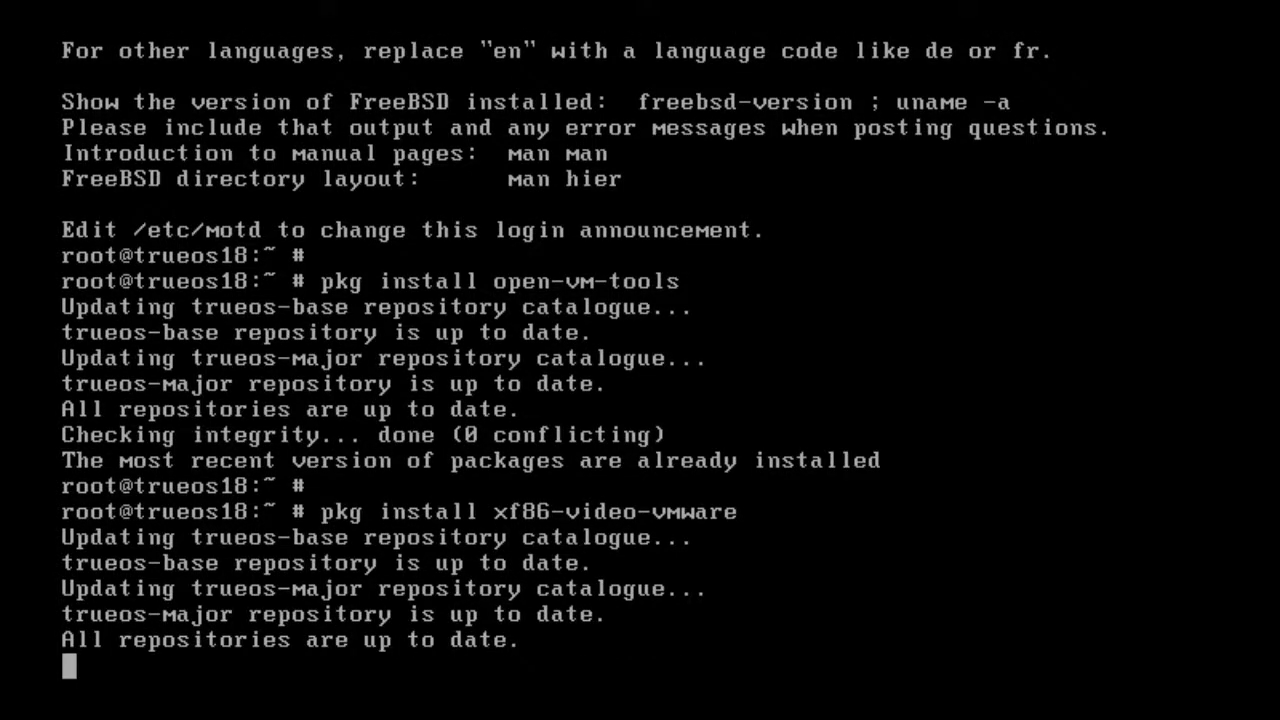
type("y")
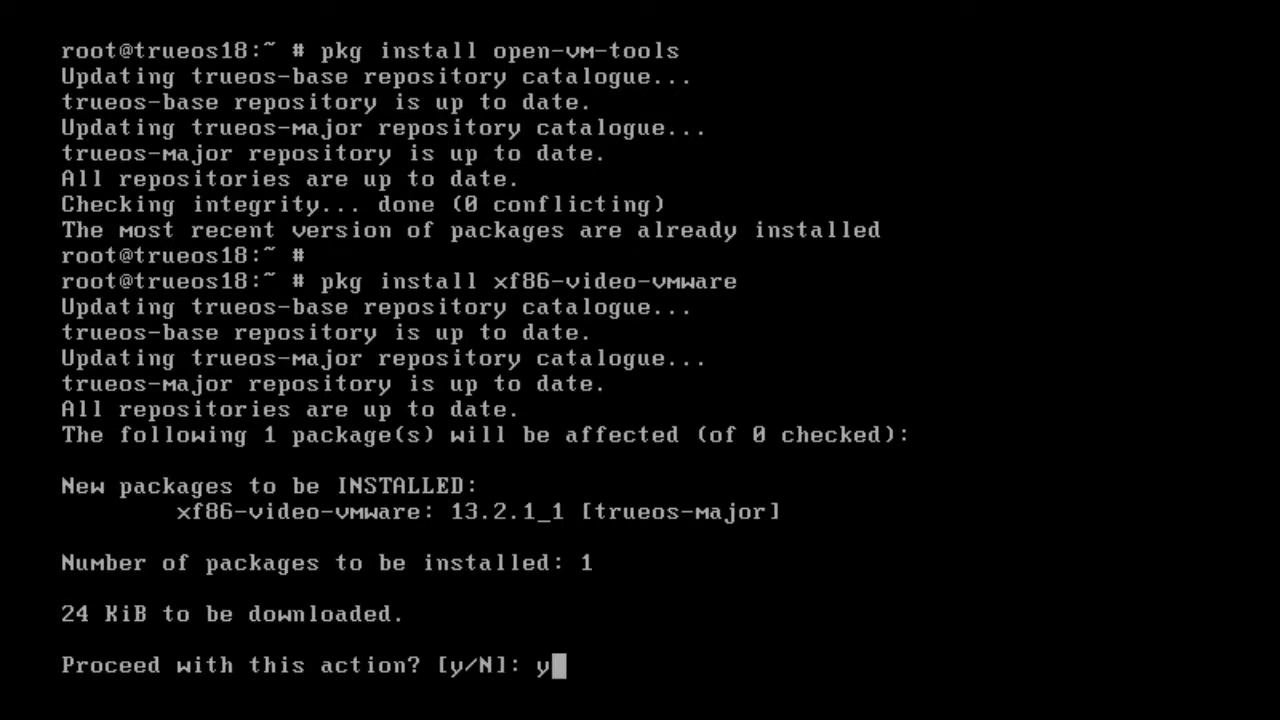
key("Return")
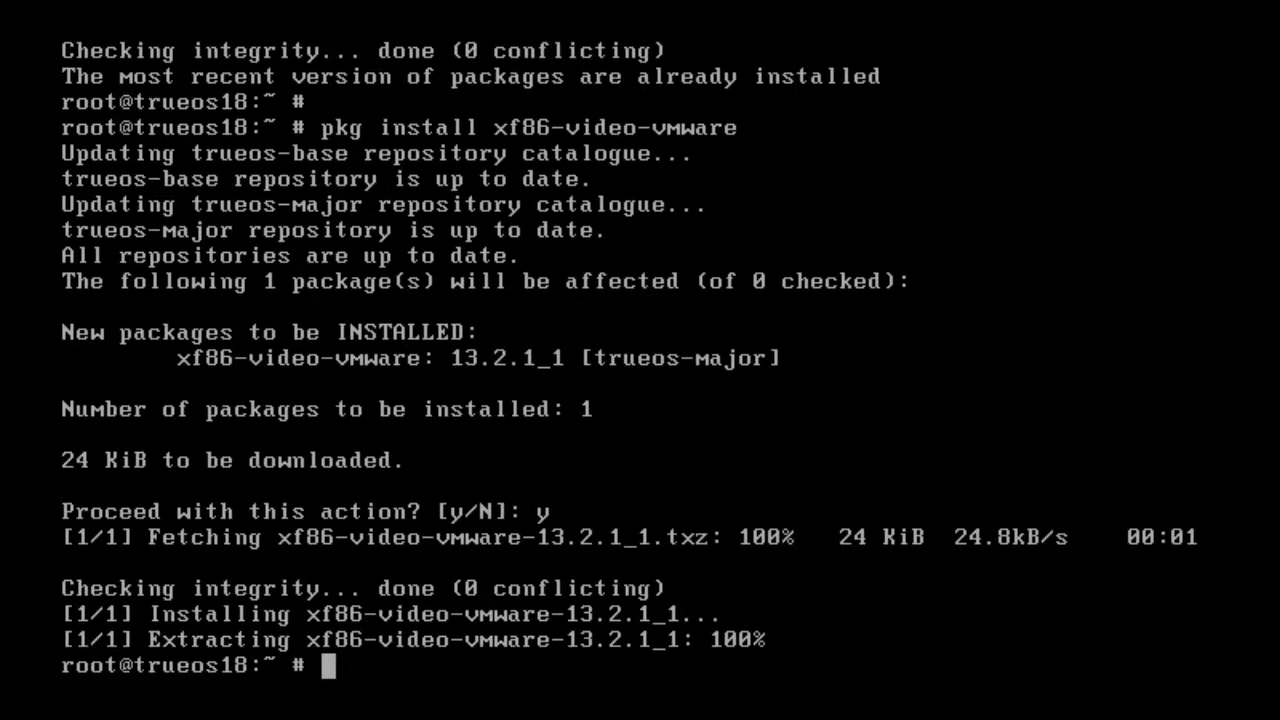
key("Return")
Install xf86-input-vmmouse and its four dependencies, confirming with y.
type("pkg")
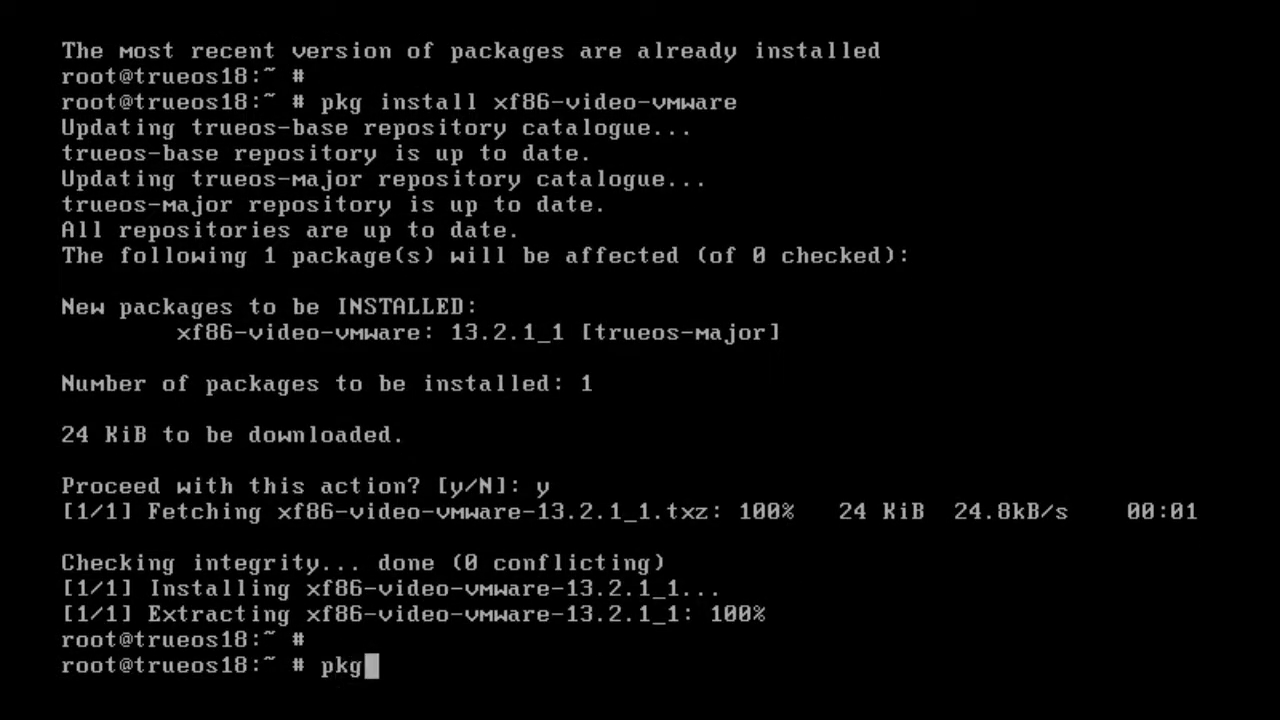
type(" install xf")
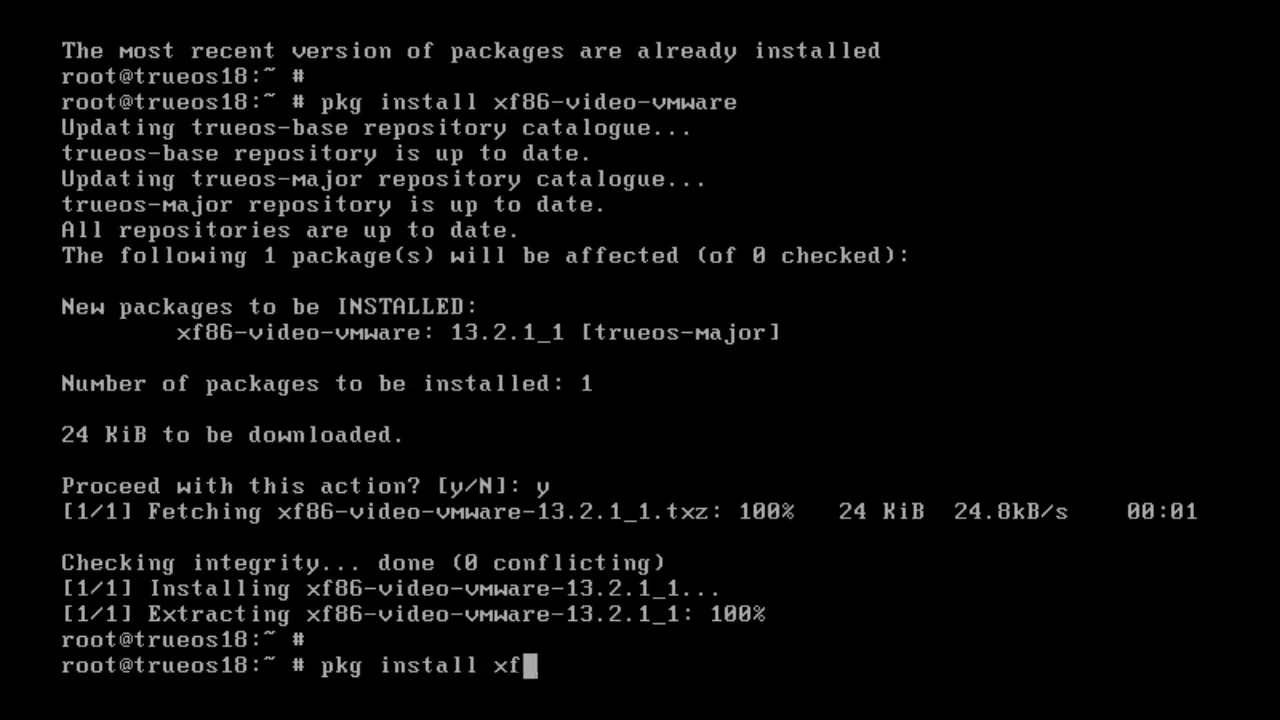
type("86-inpu")
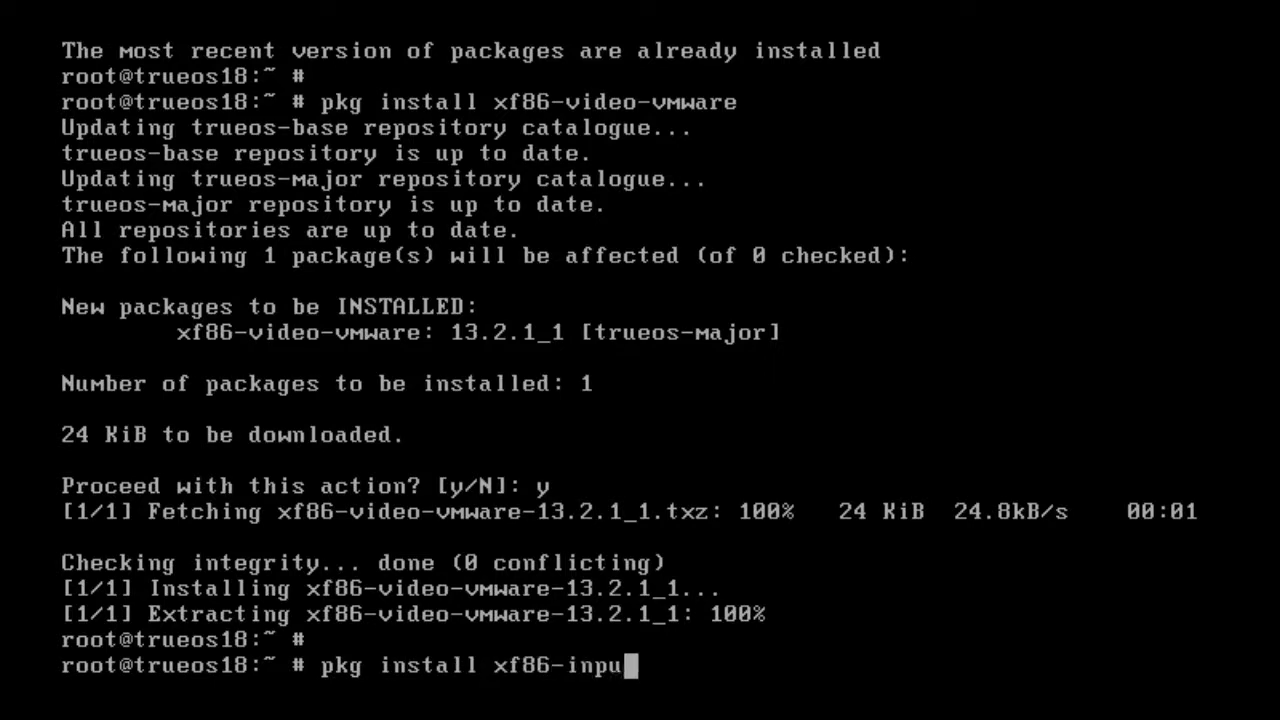
type("t-vmmouse")
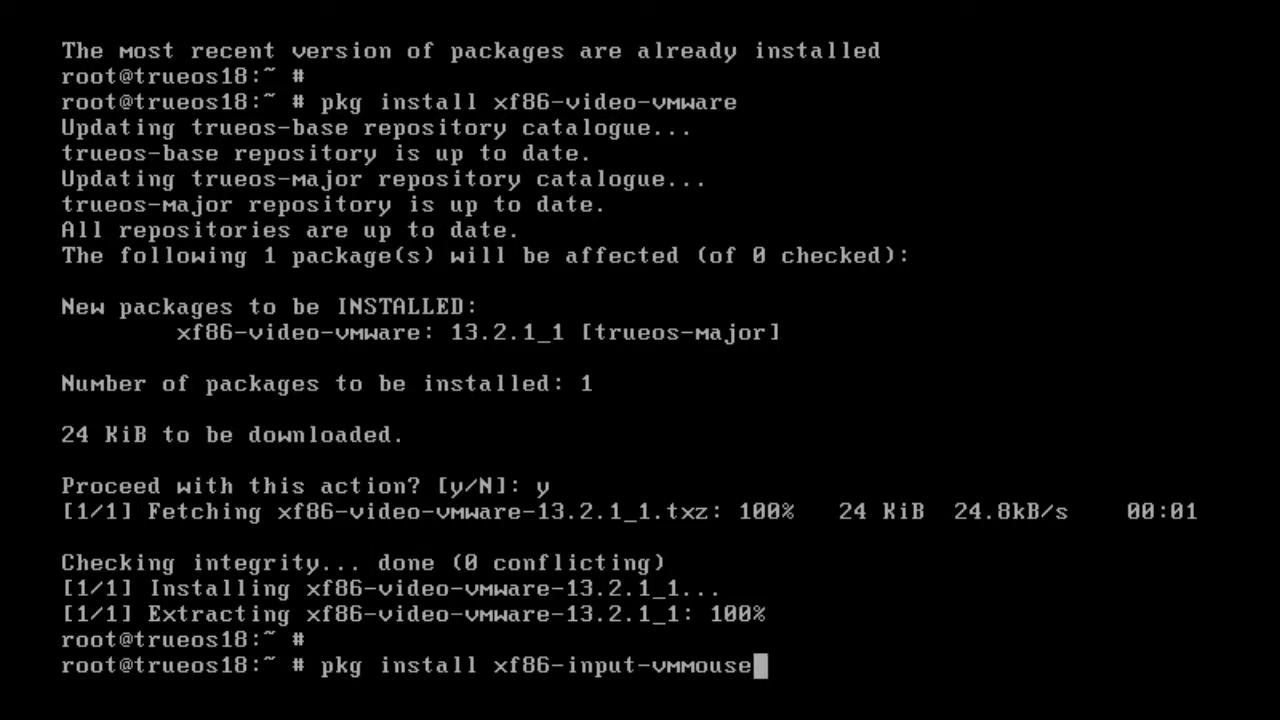
key("Return")
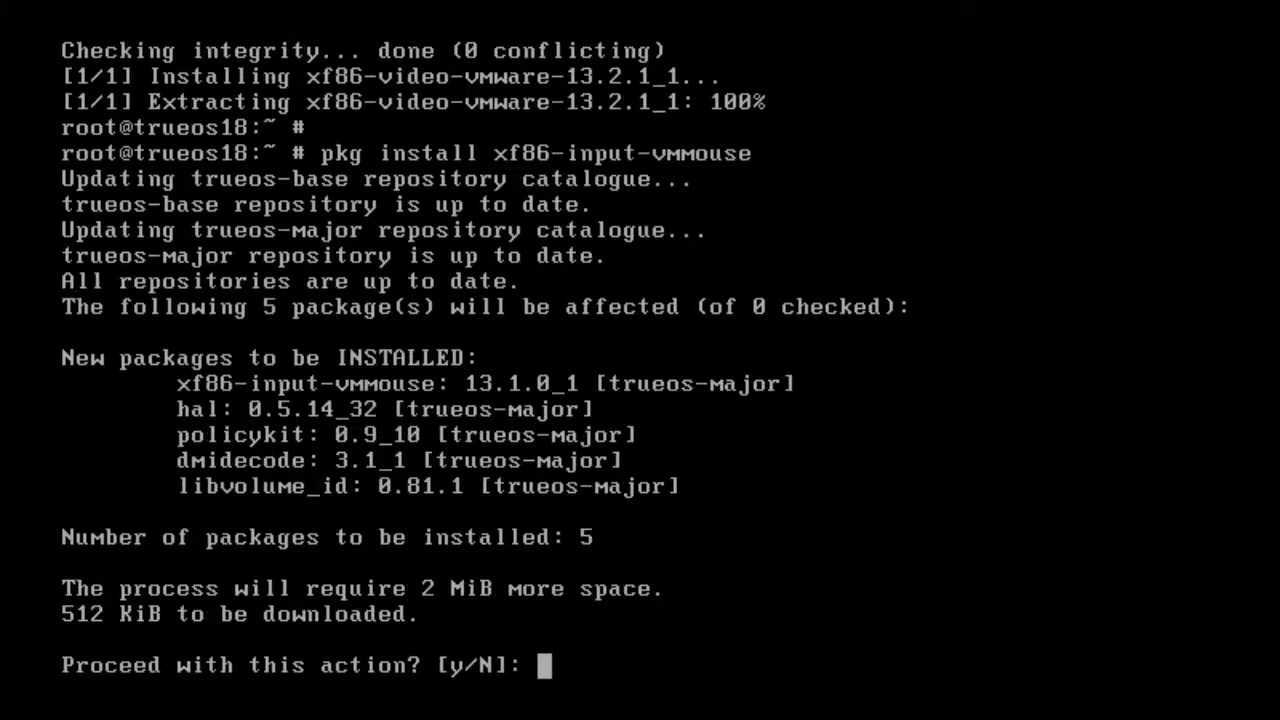
type("y")
key("Return")
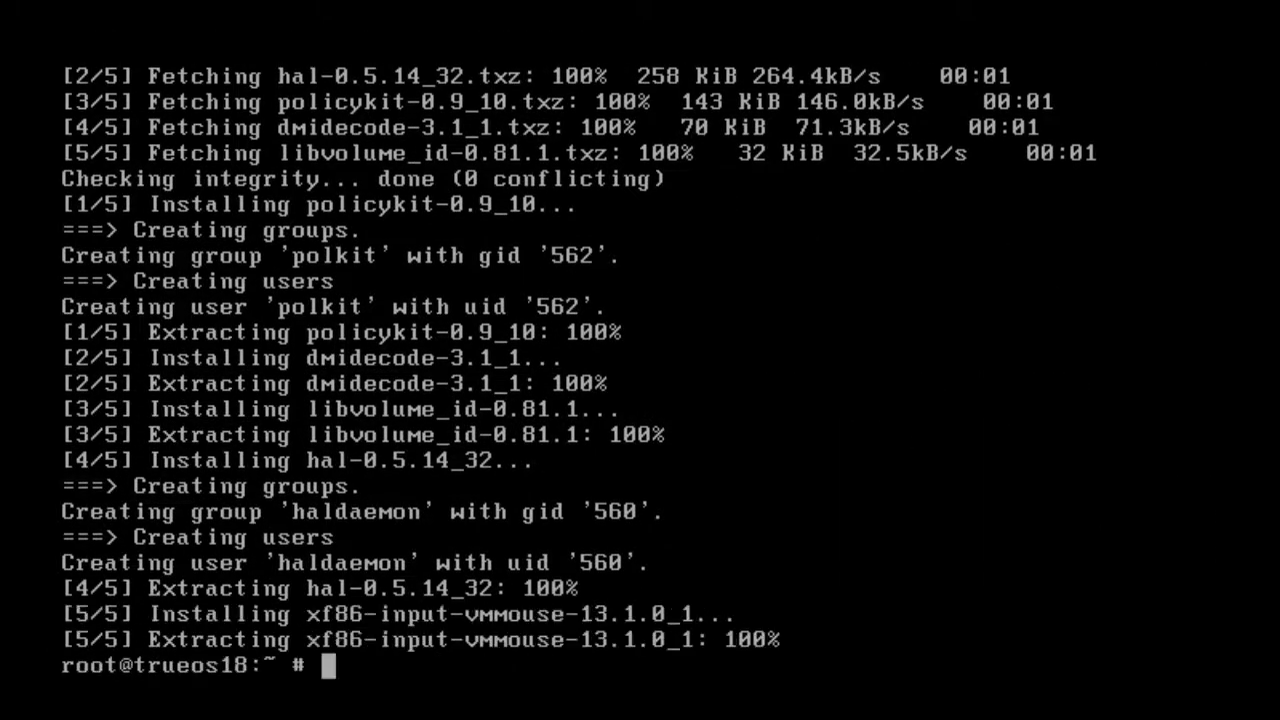
key("Return")
Check the working directory, generate xorg.conf.new with 'Xorg -configure', and list /root with 'ls -l'.
type("pwd")
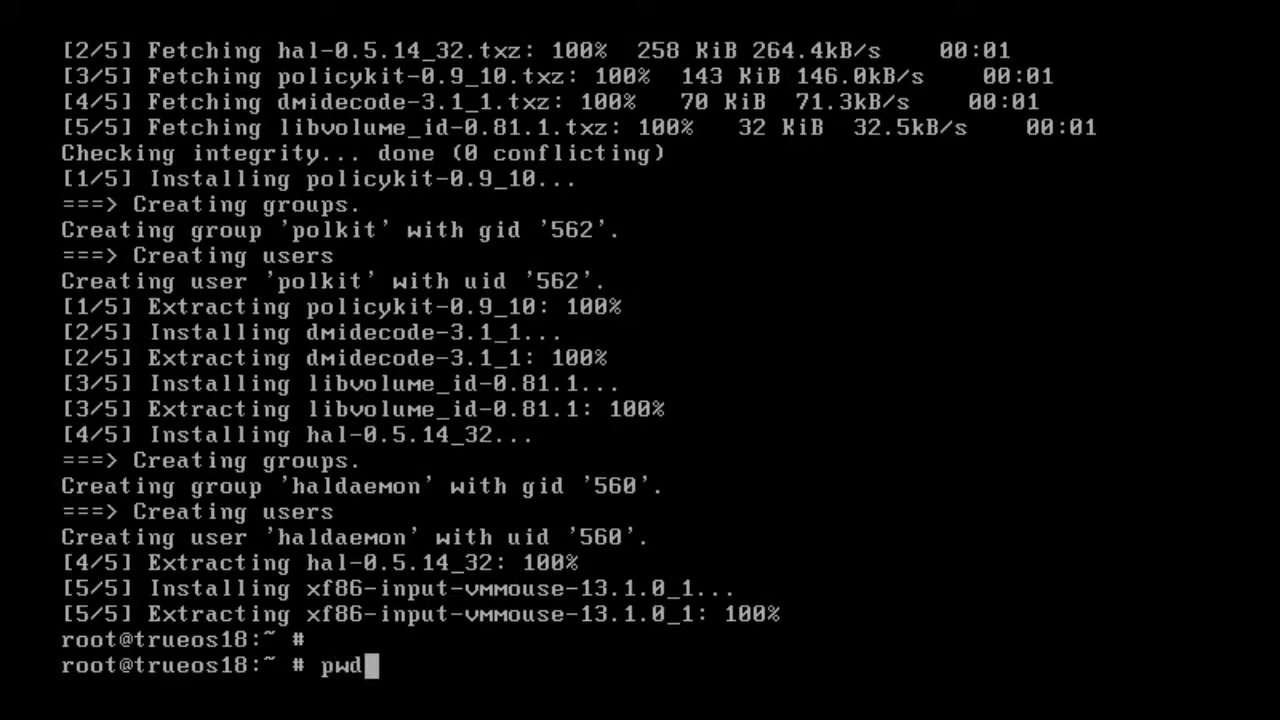
key("Return")
key("Return")
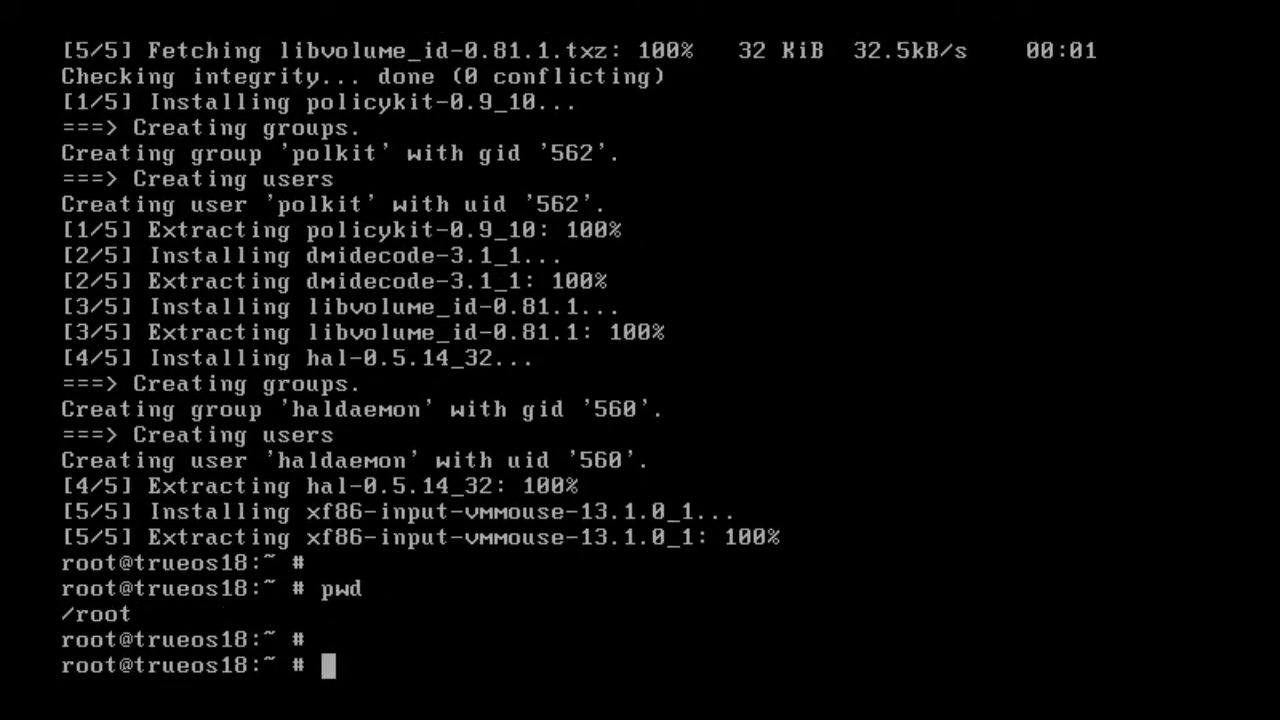
type("Xo")
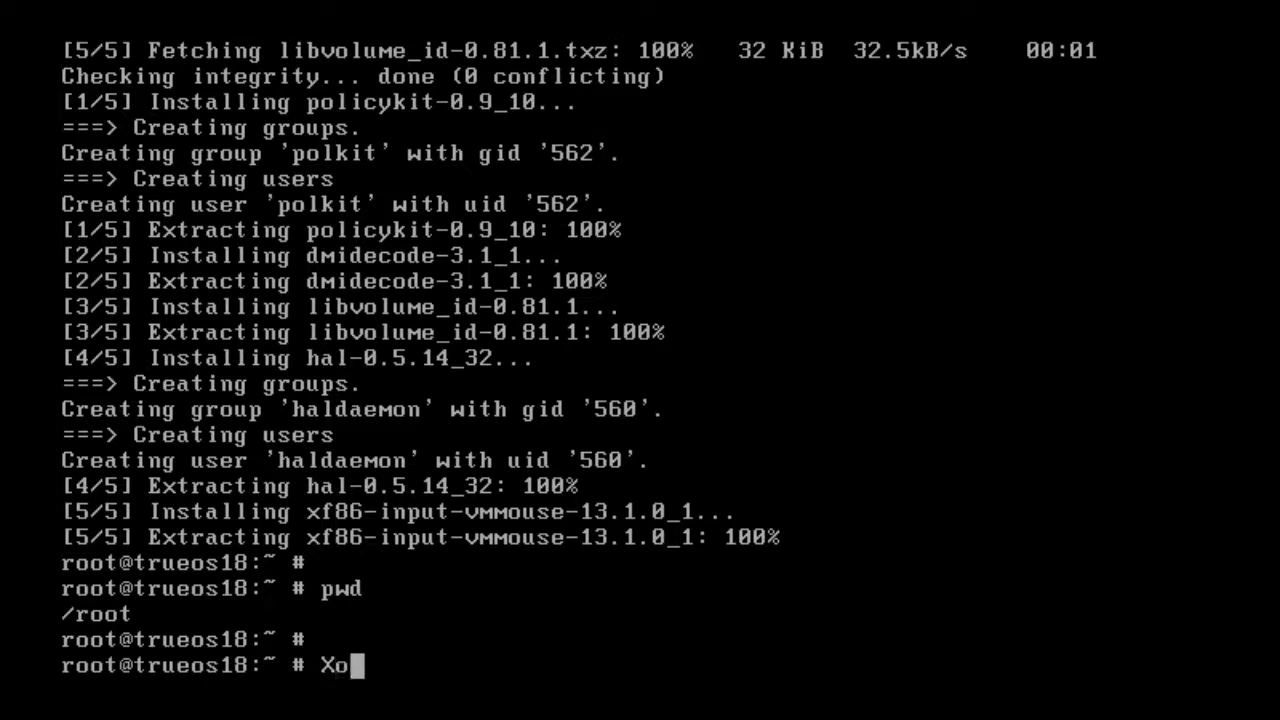
type("rg -con")
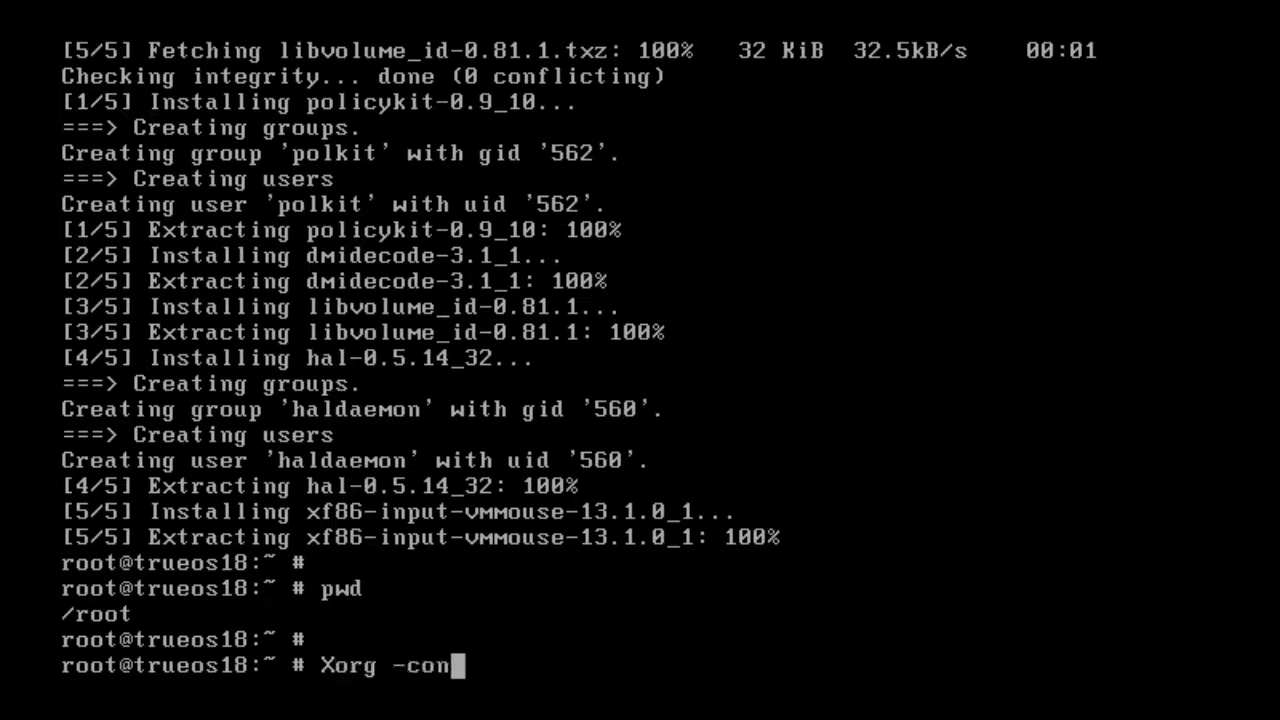
type("figure")
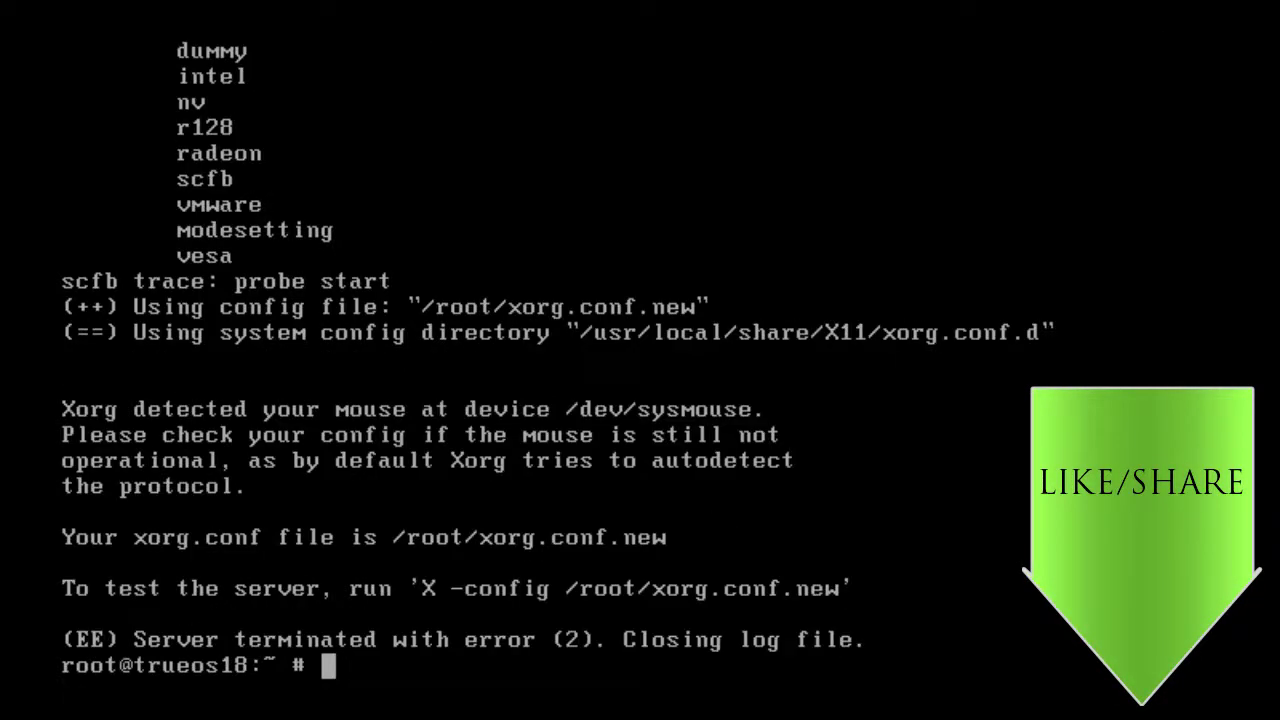
key("Return")
type("ls -l")
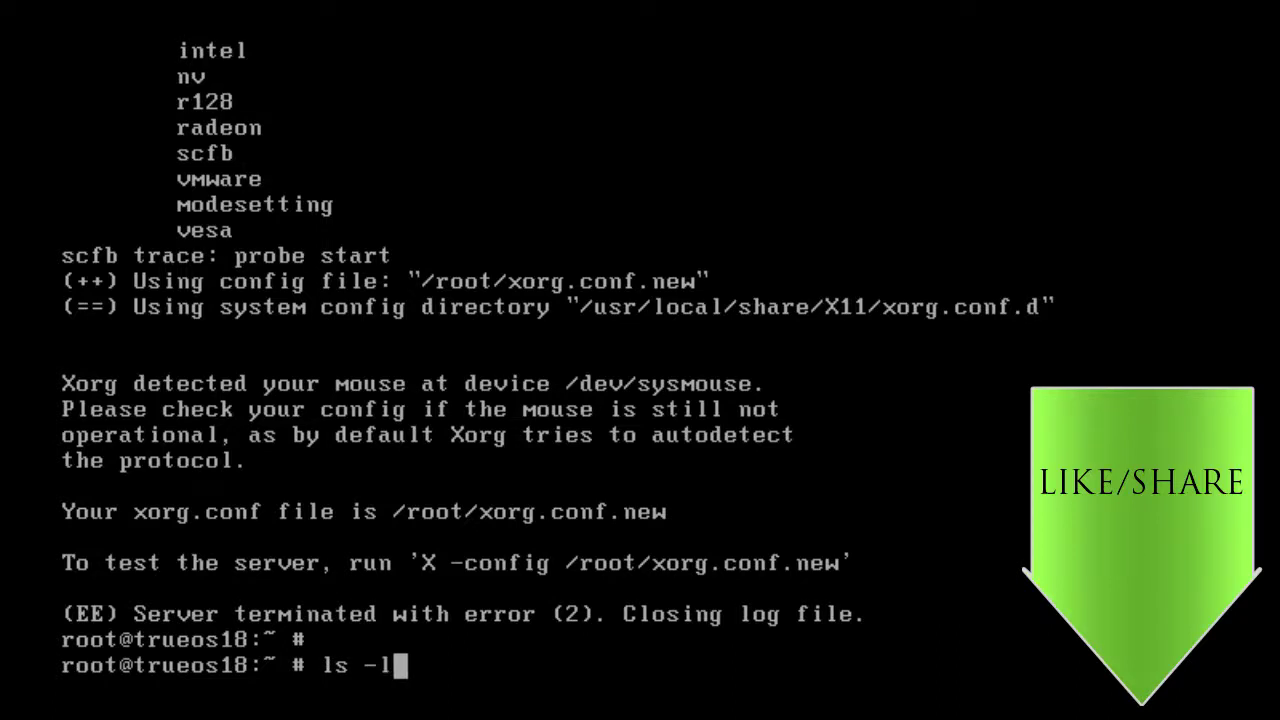
key("Return")
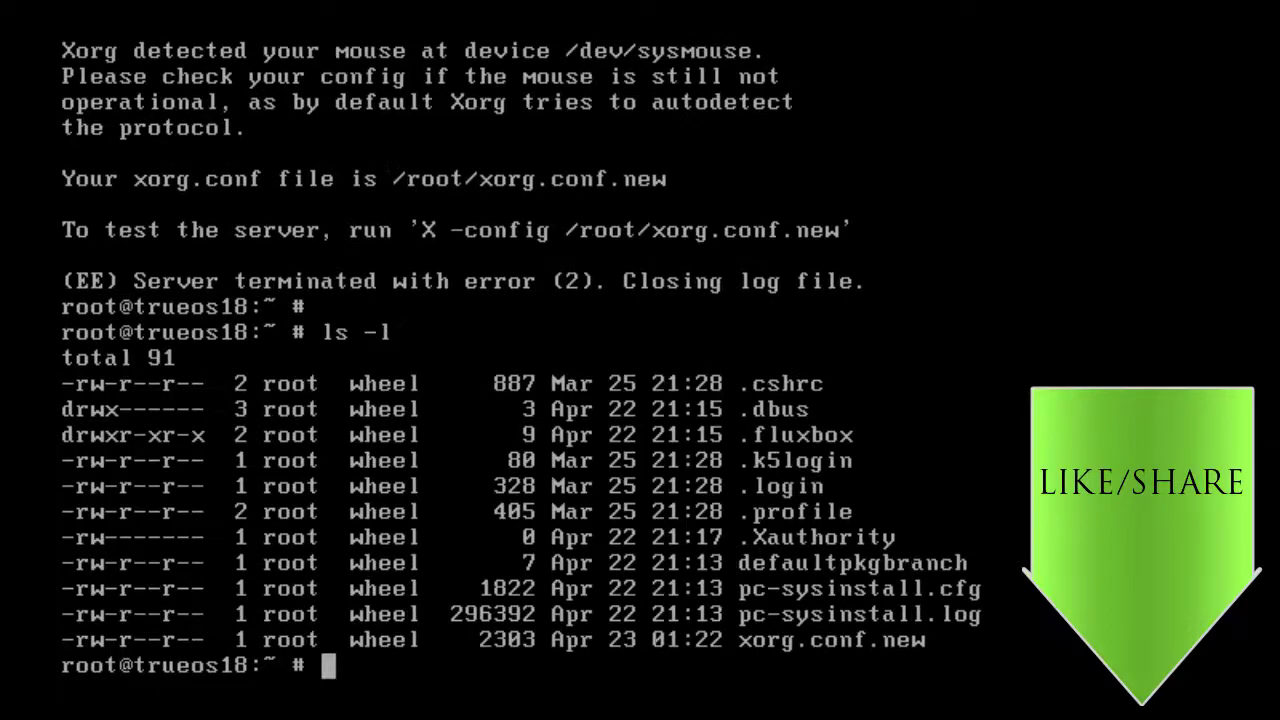
key("Return")
Copy xorg.conf.new to /etc/X11/xorg.conf.
type("cp x")
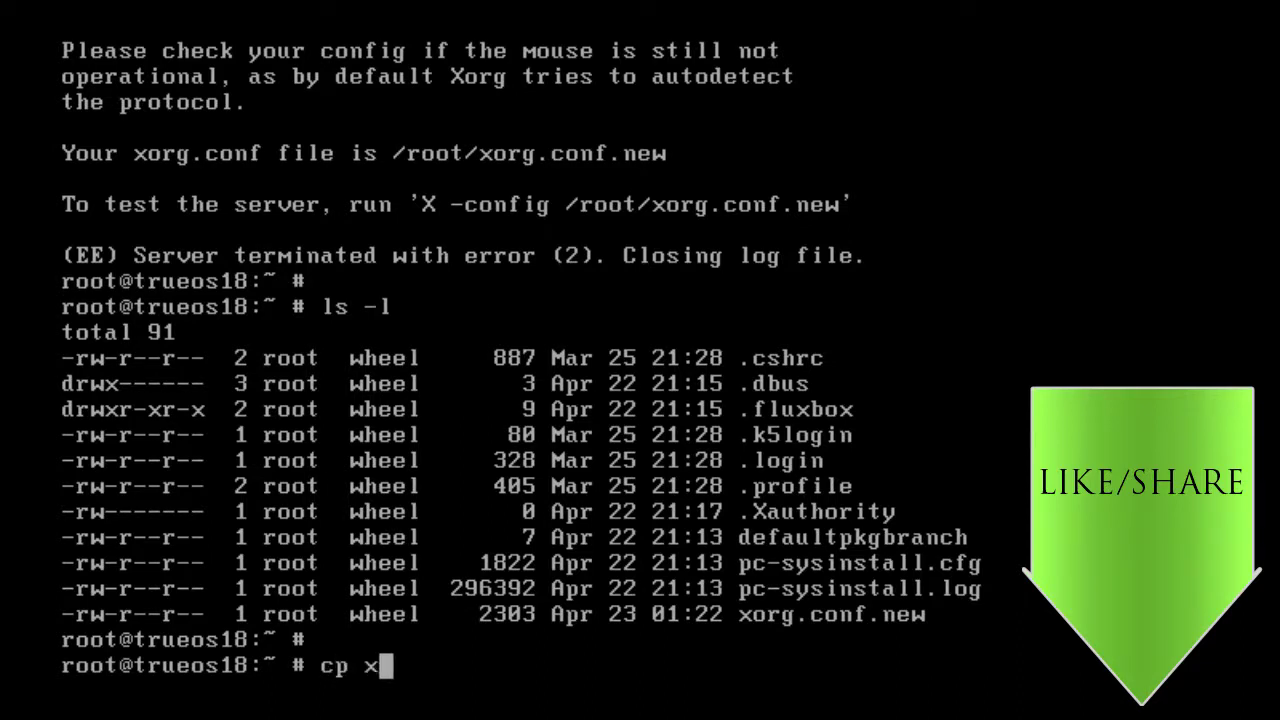
key("Tab")
type("/etc/X")
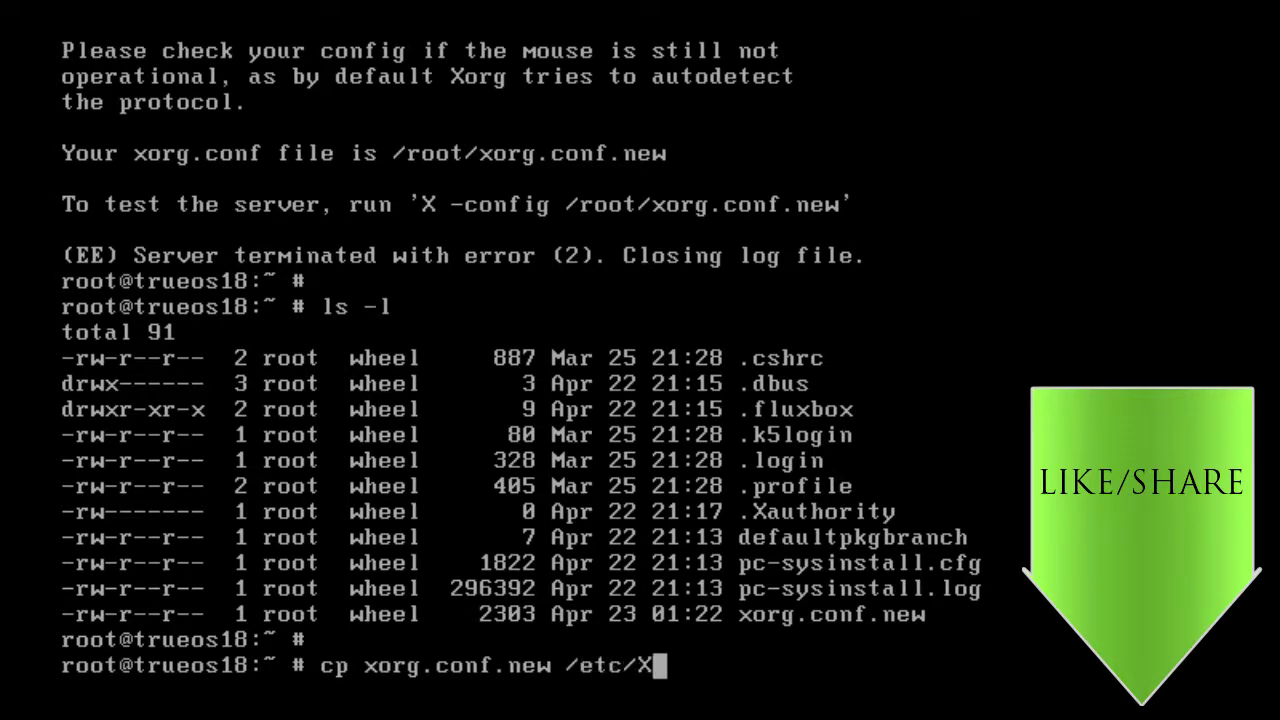
key("Tab")
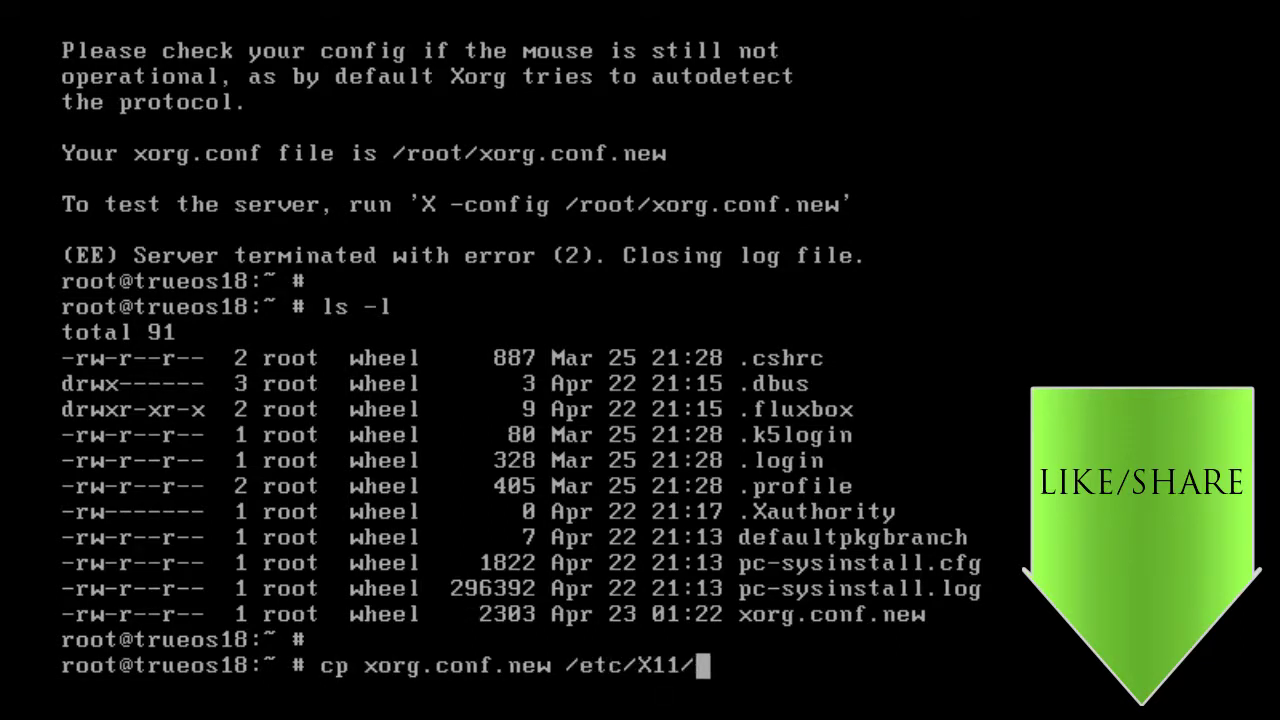
type("xorg.conf")
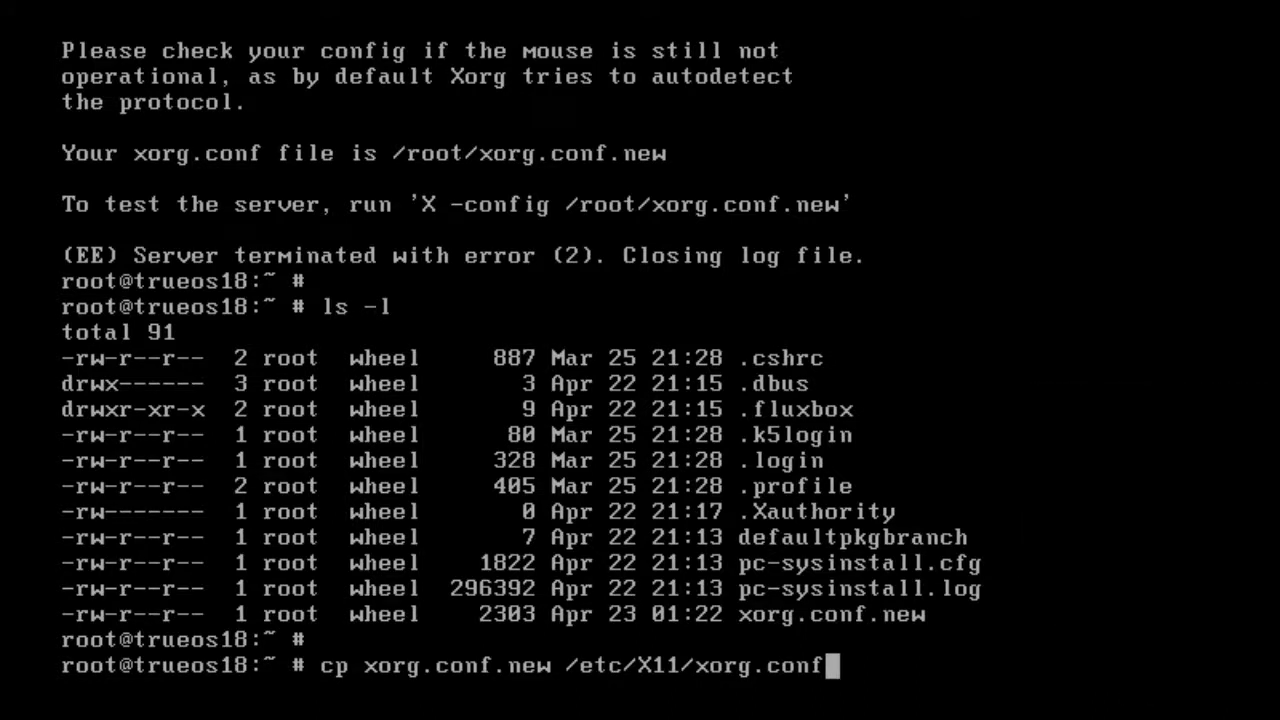
key("Return")
key("Return")
Open /etc/X11/xorg.conf in nano and add Option "AutoAddDevices" "Off" to ServerLayout.
type("nano ")
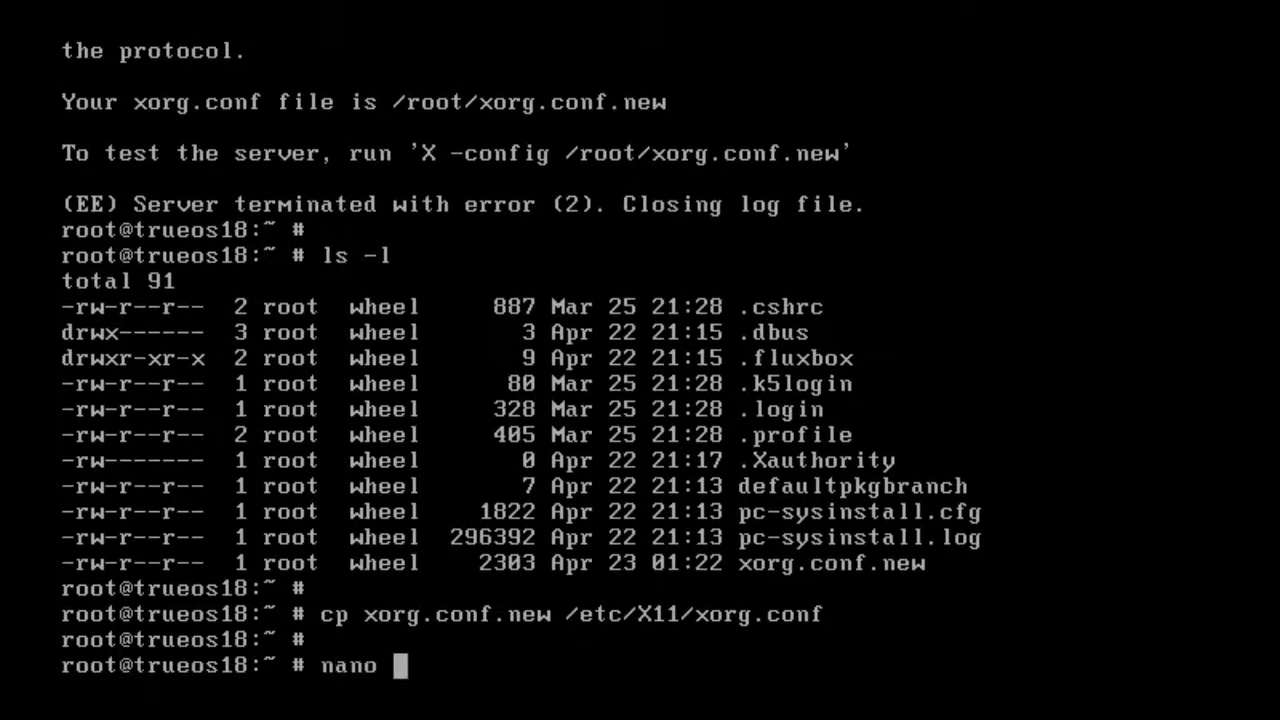
type("/etc/X11/xorg.conf")
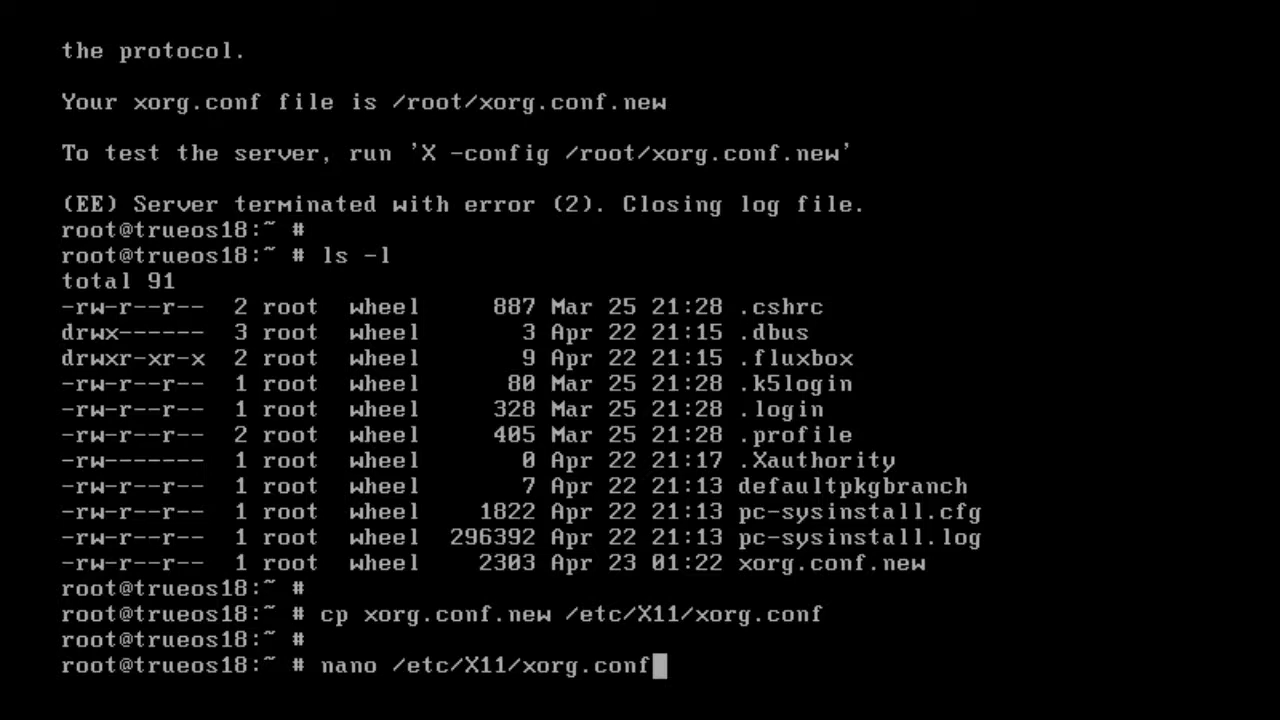
key("Return")
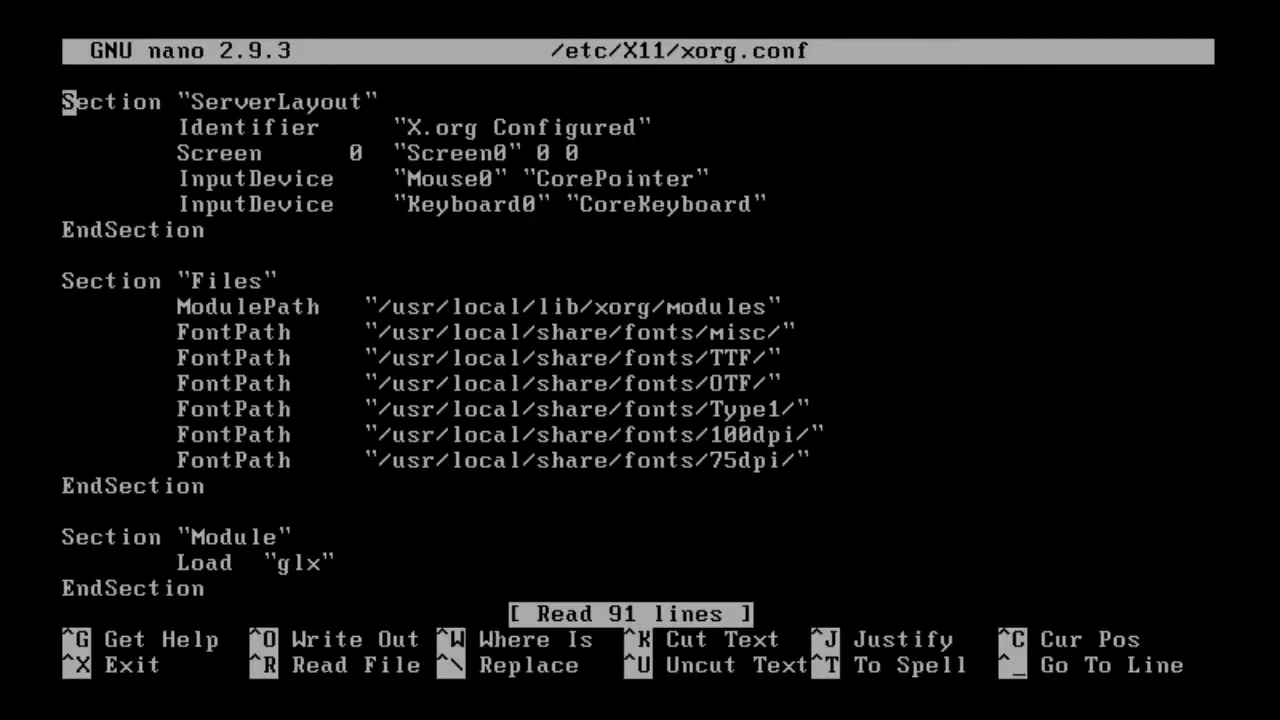
key("Down")
key("Down")
key("Down")
key("Down")
key("Down")
key("Return")
key("Up")
key("Tab")
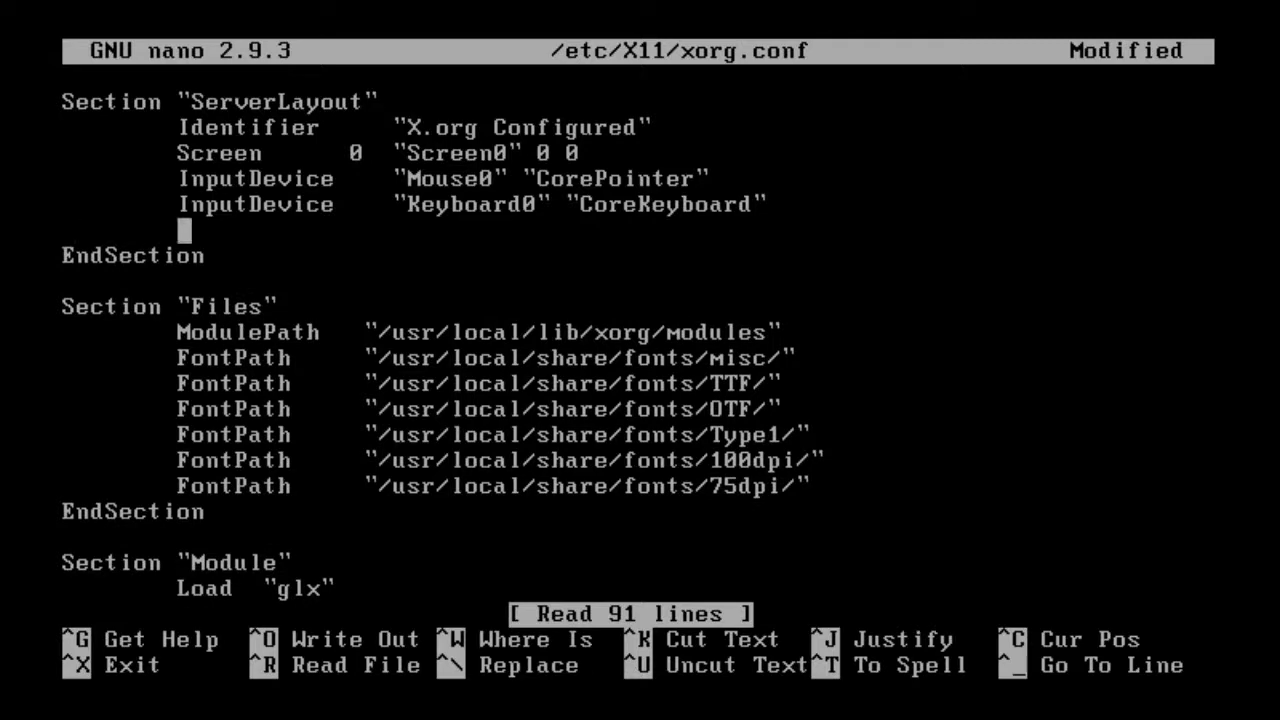
type("Option")
key("Tab")
key("Tab")
type("\"")
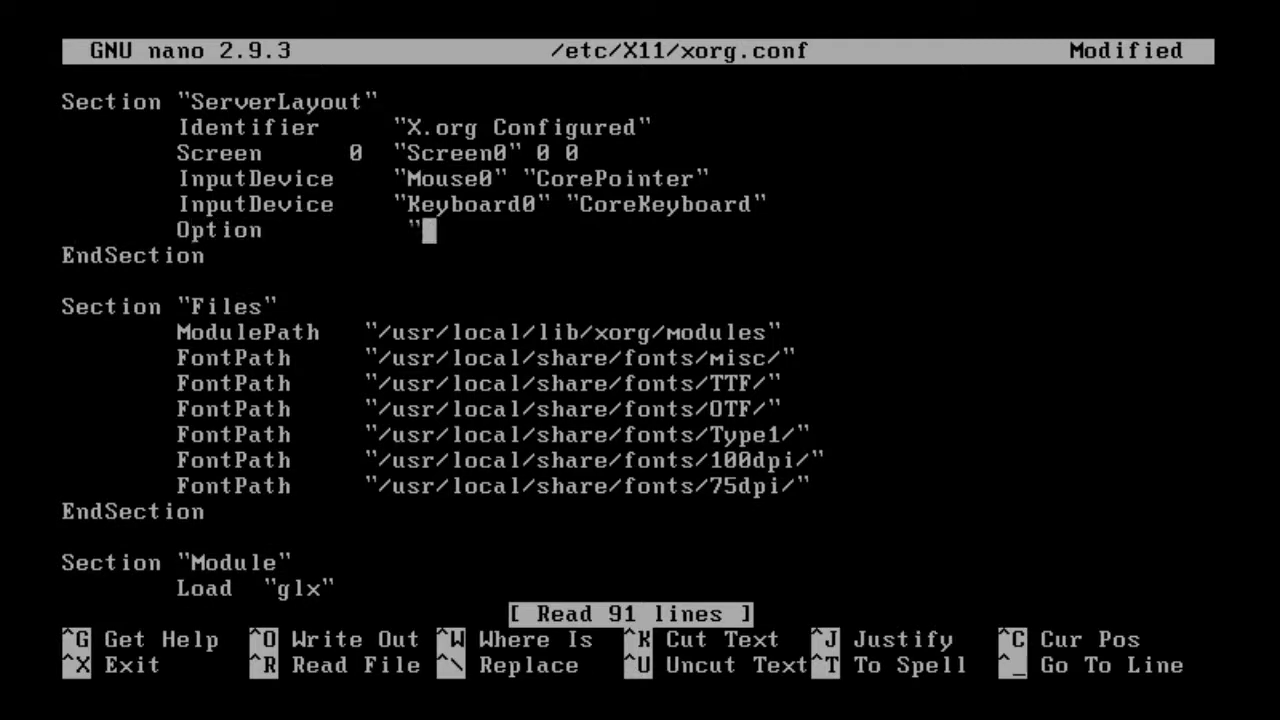
type("AutoAdd")
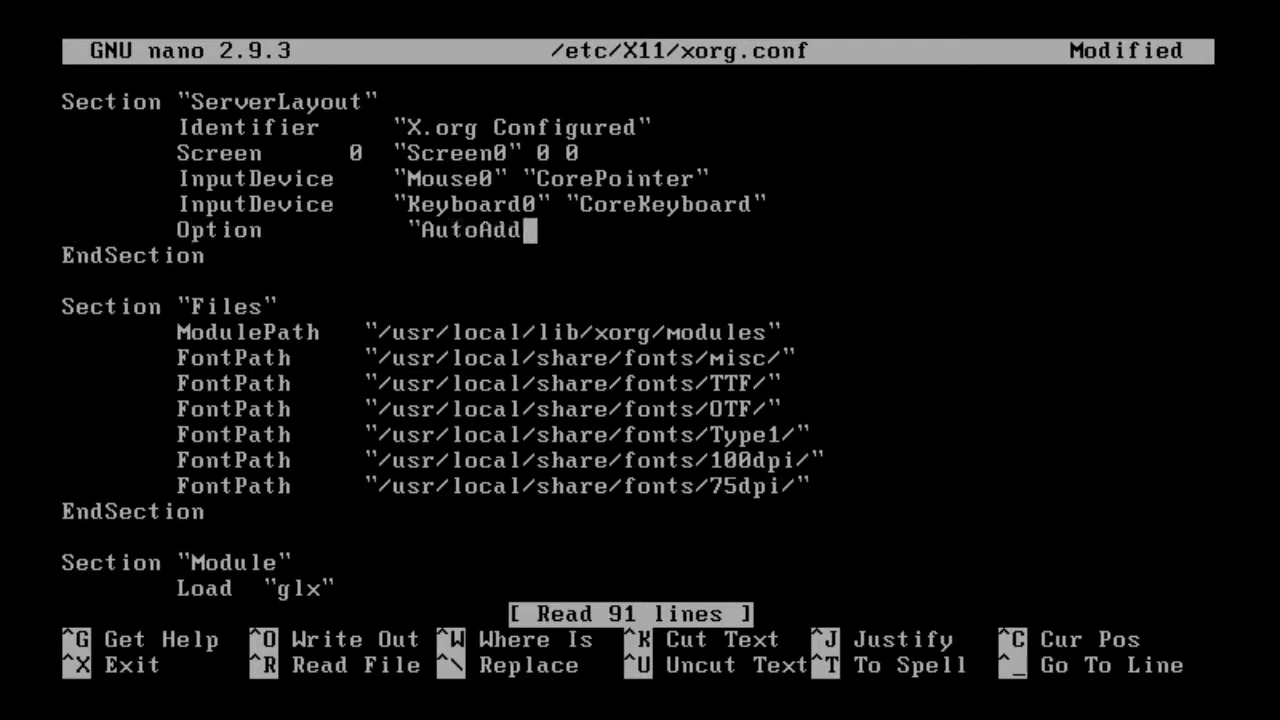
type("Devices\"")
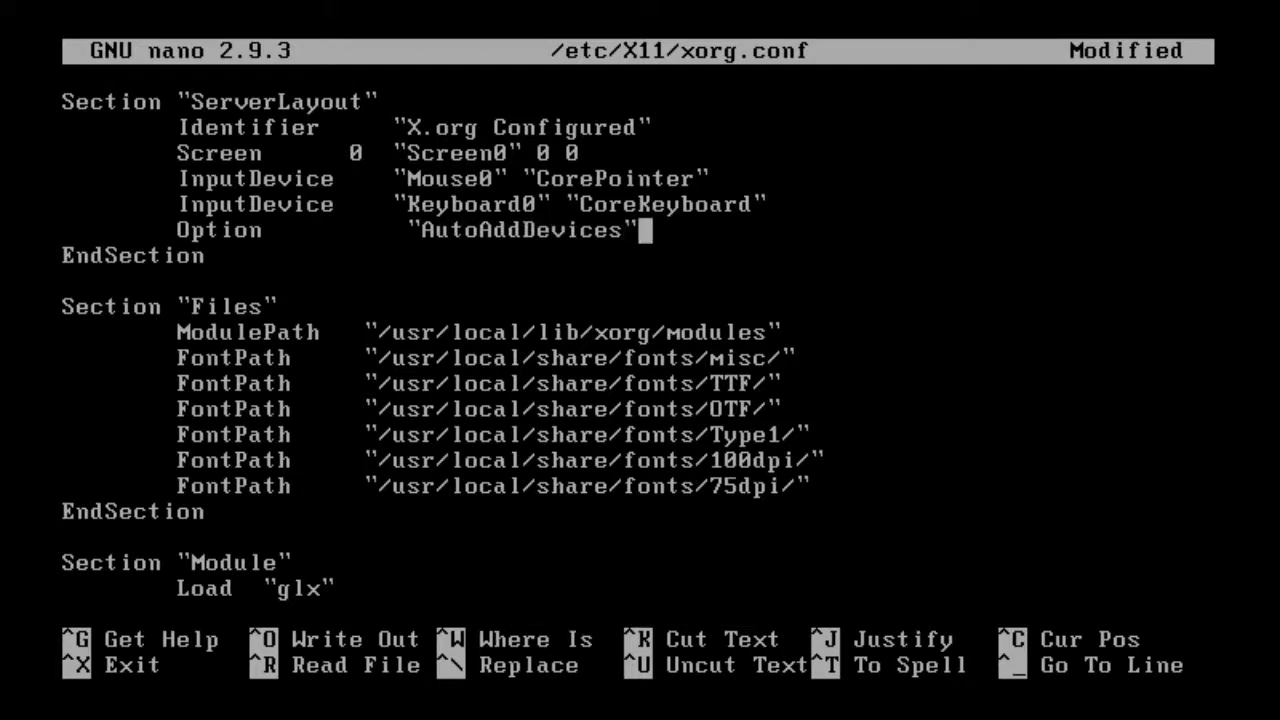
type(" \"Off")
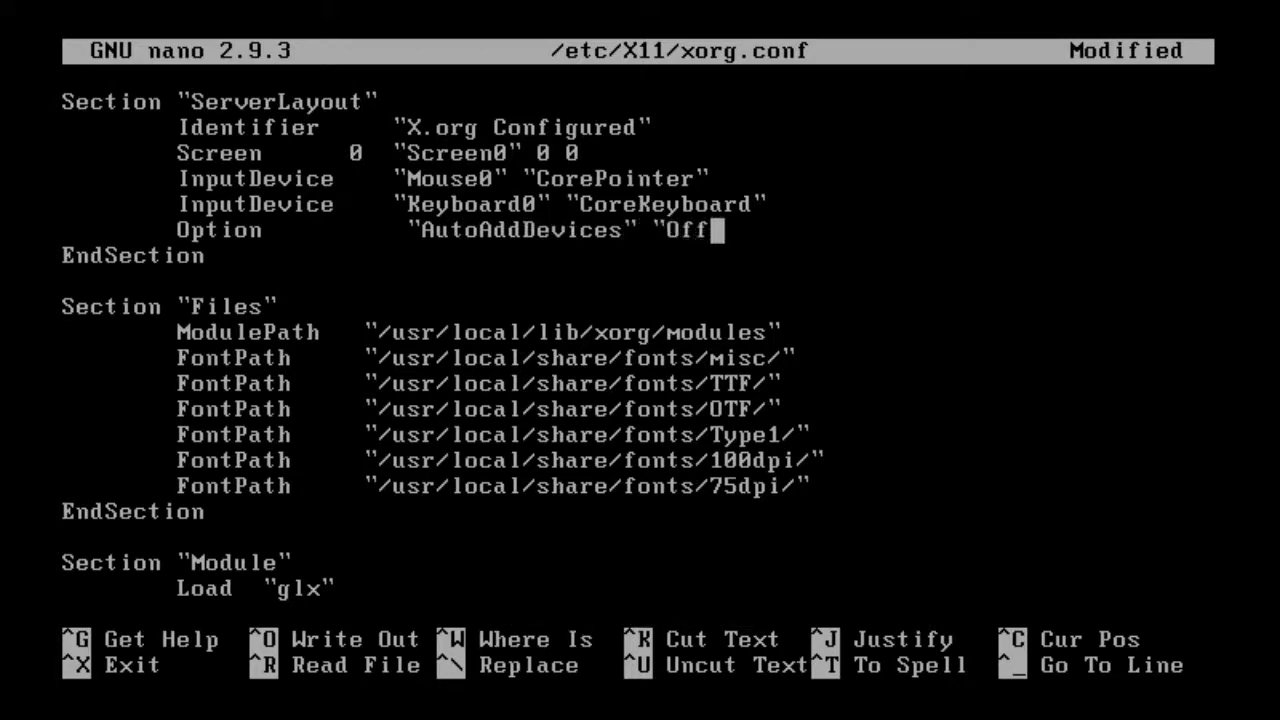
type("\"")
Change the Mouse0 input device driver to vmmouse.
key("Down")
key("Down")
key("Down")
key("Down")
key("Down")
key("Down")
key("Down")
key("Down")
key("Down")
key("Down")
key("Down")
key("Down")
key("Down")
key("Down")
key("Down")
key("Down")
key("Down")
key("Down")
key("Down")
key("Down")
key("Down")
key("Down")
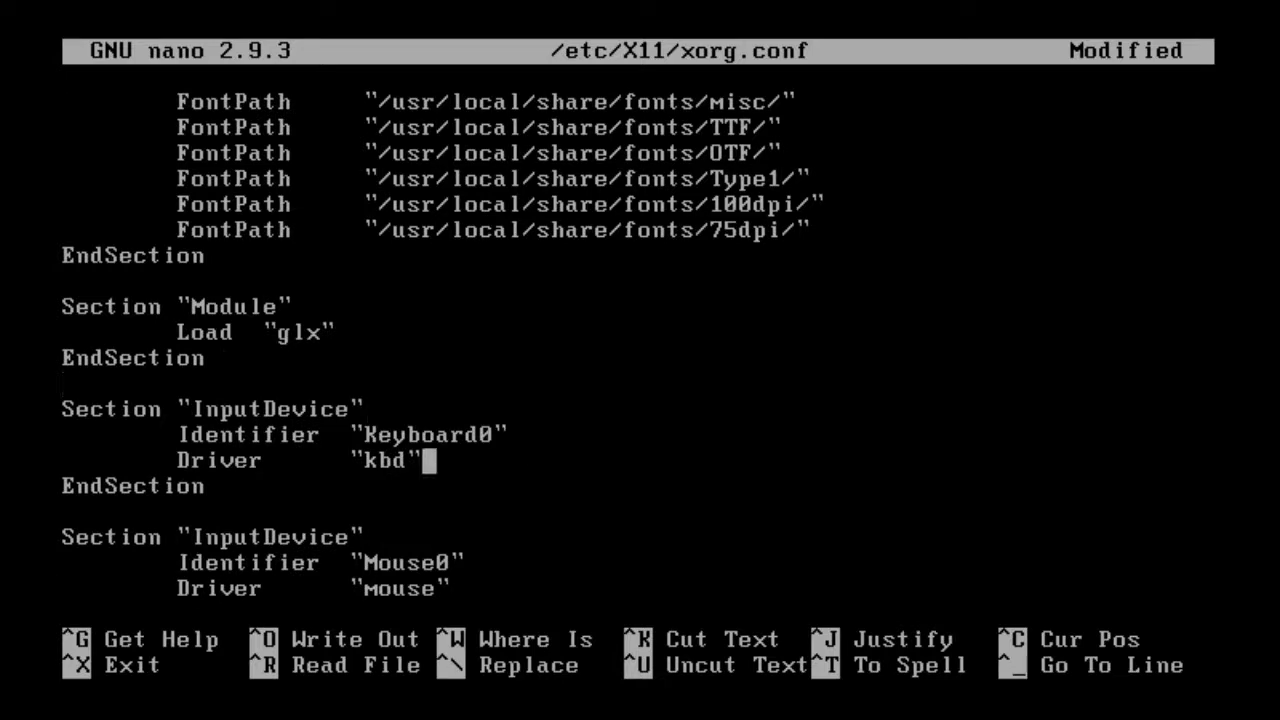
key("Down")
key("Down")
key("Up")
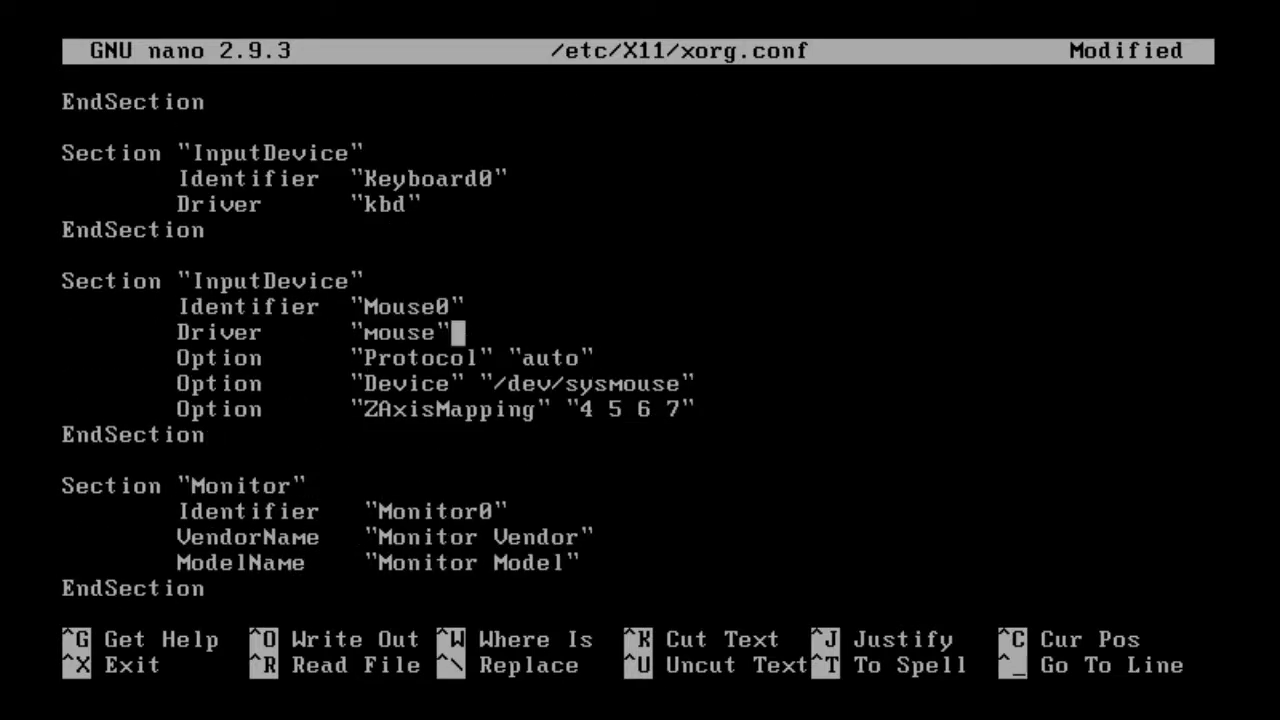
key("Left")
key("BackSpace")
key("BackSpace")
key("BackSpace")
key("BackSpace")
key("BackSpace")
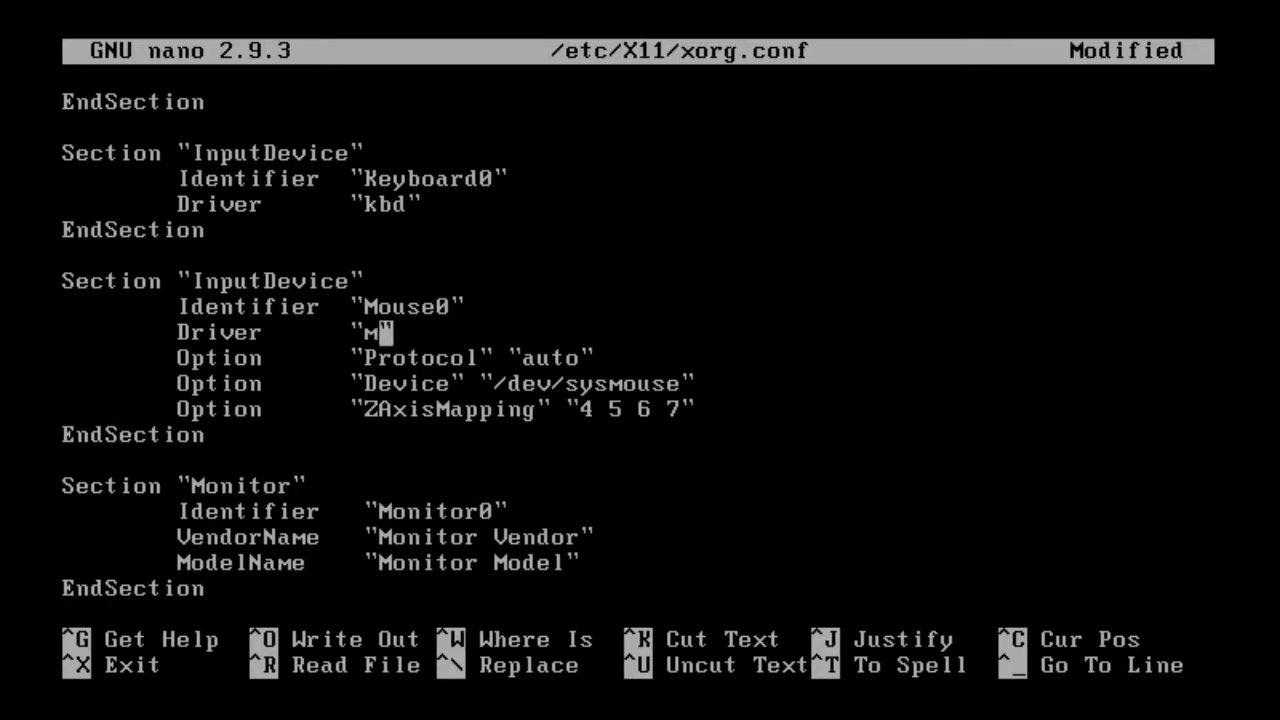
type("vmmouse")
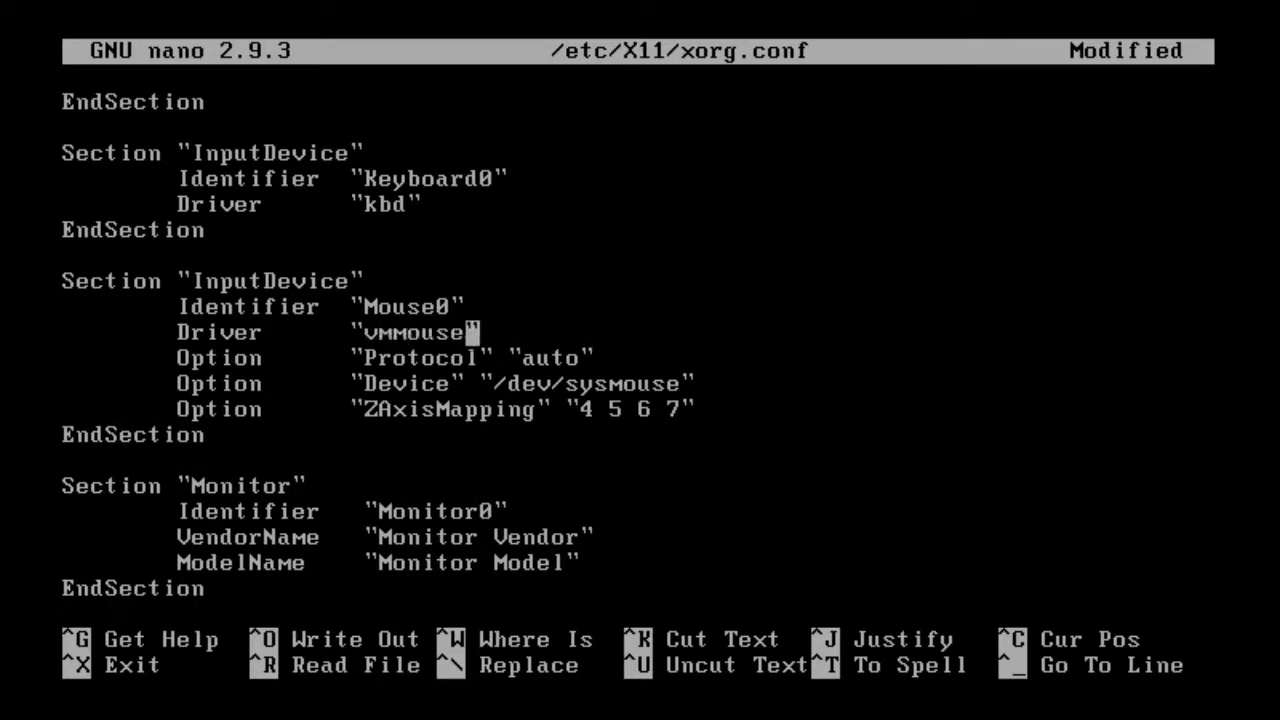
Check that the Device section uses driver vmware and review its BusID.
key("Down")
key("Down")
key("Down")
key("Down")
key("Down")
key("Down")
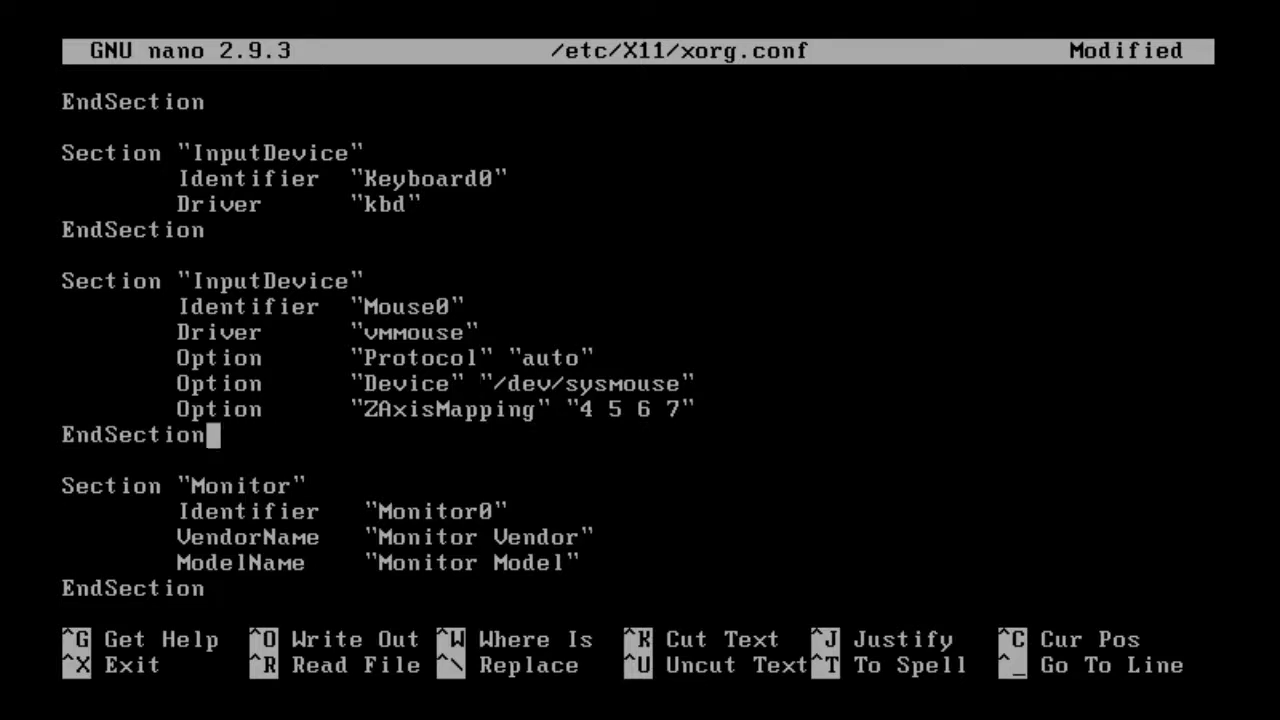
key("Down")
key("Down")
key("Down")
key("Down")
key("Down")
key("Down")
key("Down")
key("Down")
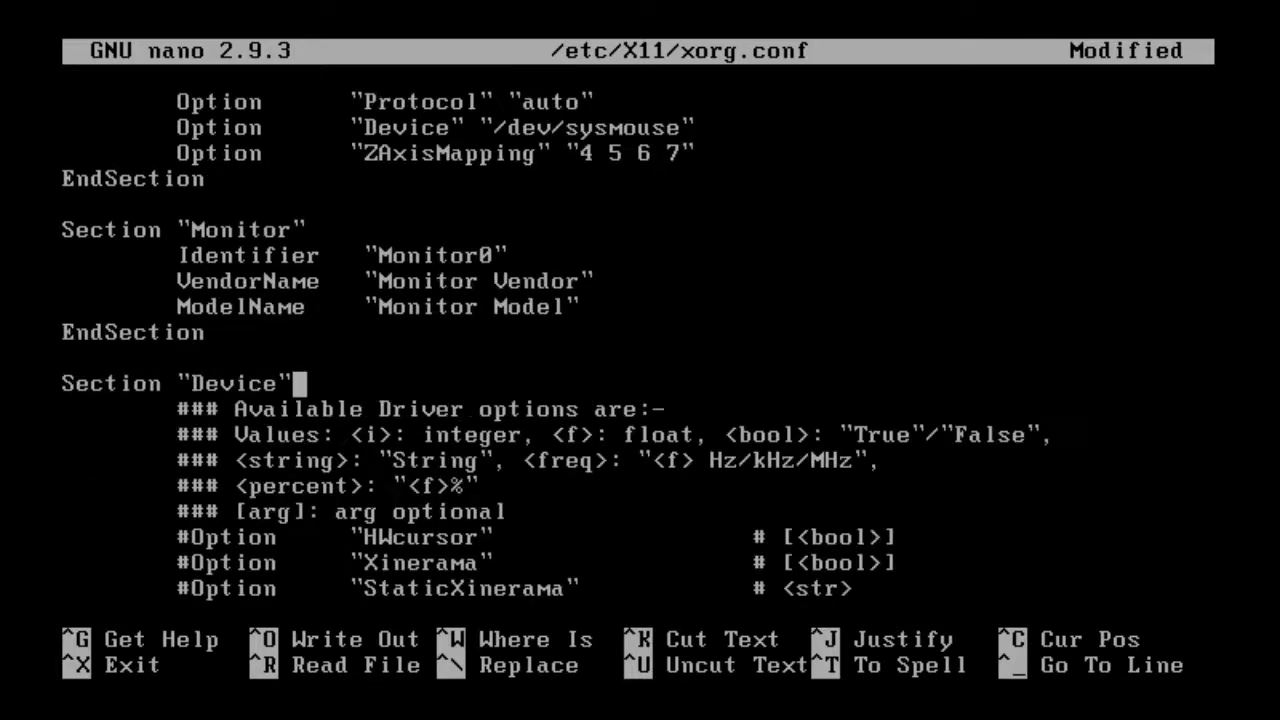
key("Down")
key("Down")
key("Down")
key("Down")
key("Down")
key("Down")
key("Down")
key("Down")
key("Down")
key("Down")
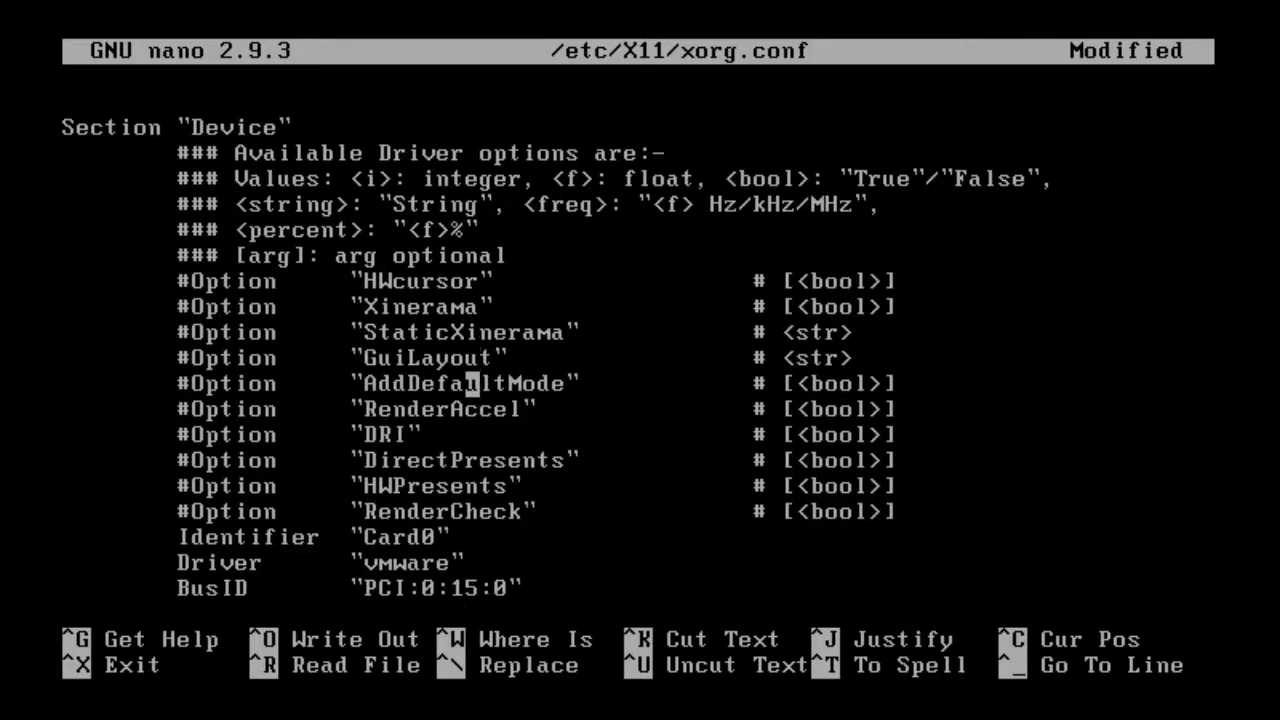
key("Down")
key("Down")
key("Down")
key("Down")
key("Down")
key("Down")
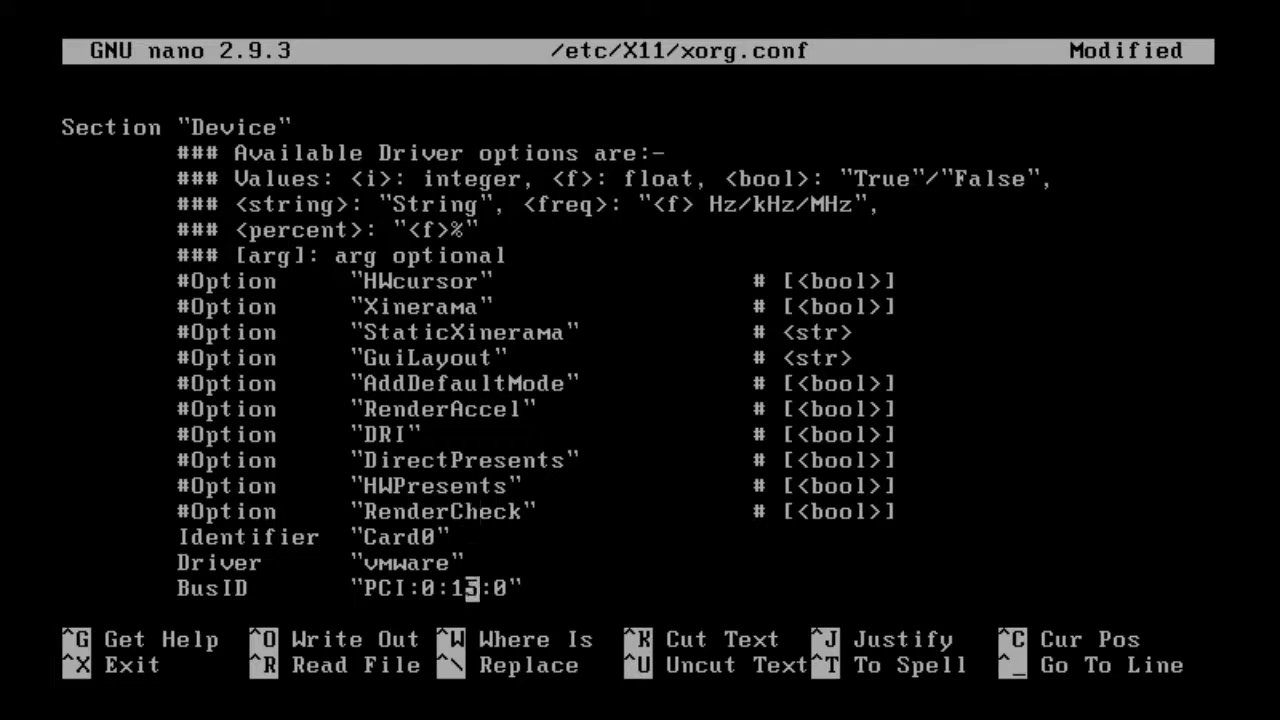
key("Up")
key("Left")
key("Left")
key("Left")
key("Left")
key("Left")
key("Left")
key("Left")
key("Right")
key("Right")
key("Right")
key("Right")
key("Right")
key("Right")
key("Down")
Save xorg.conf and exit nano.
key("ctrl+x")
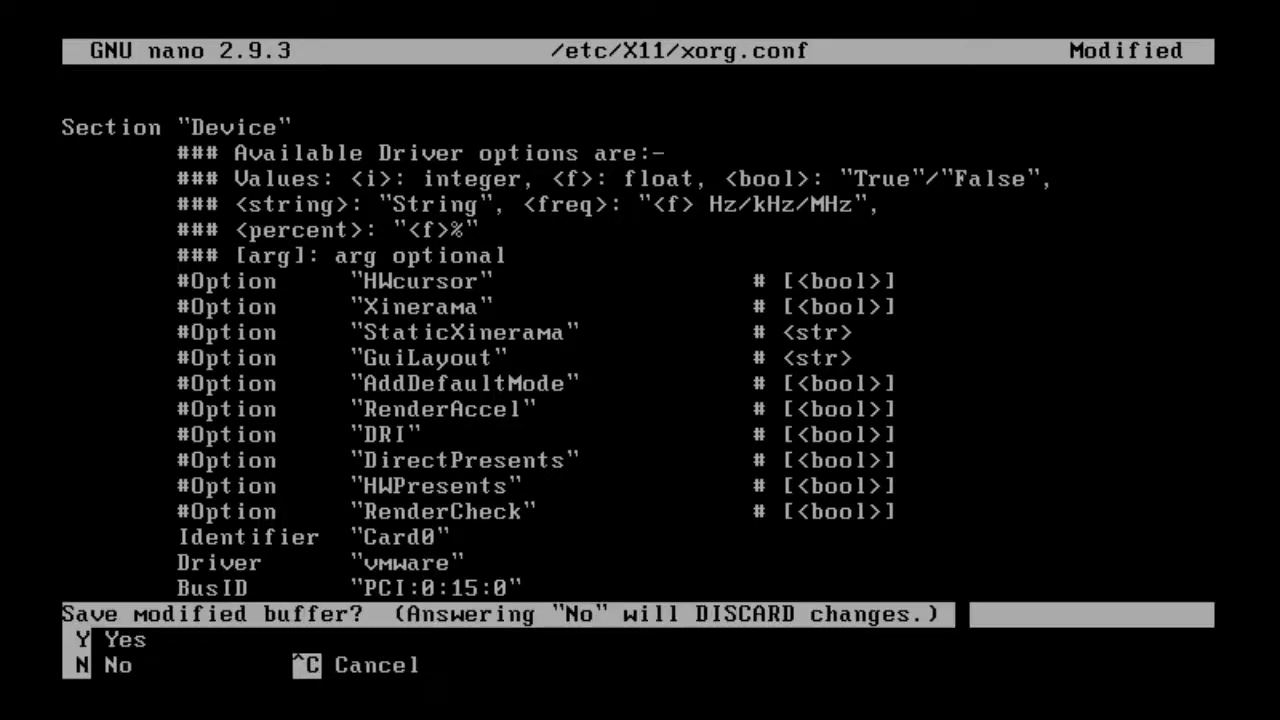
key("y")
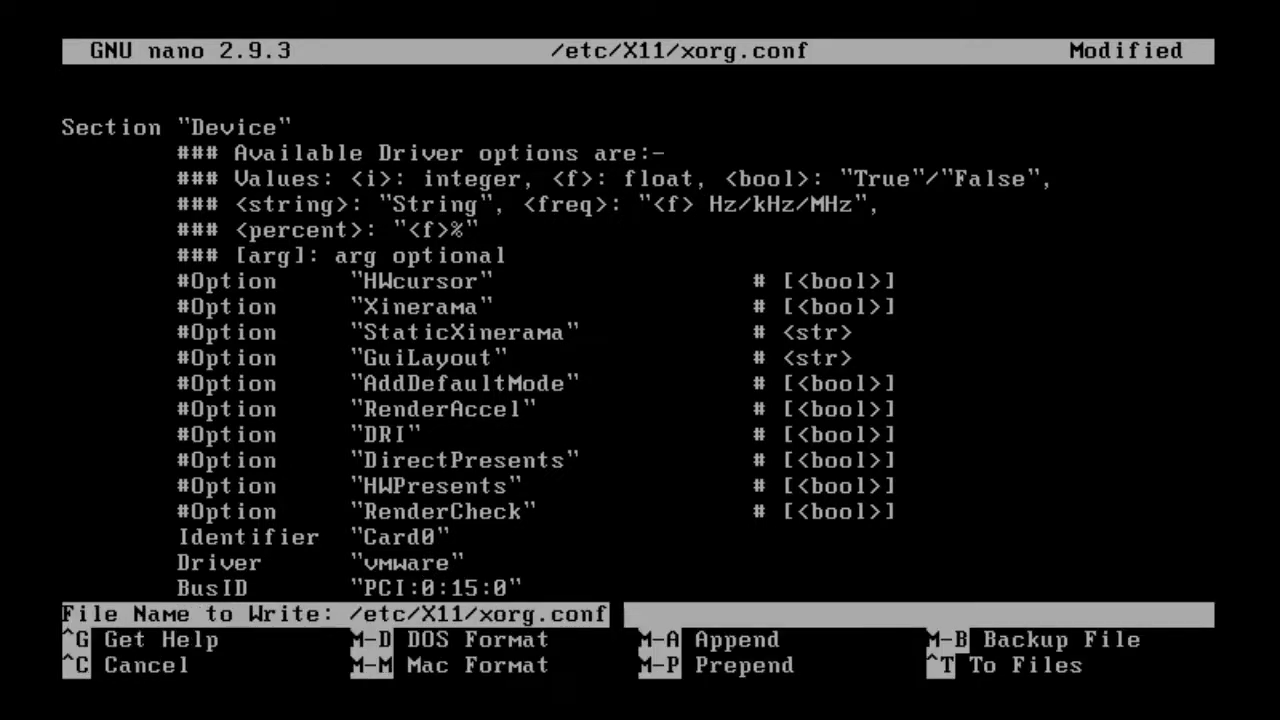
key("Return")
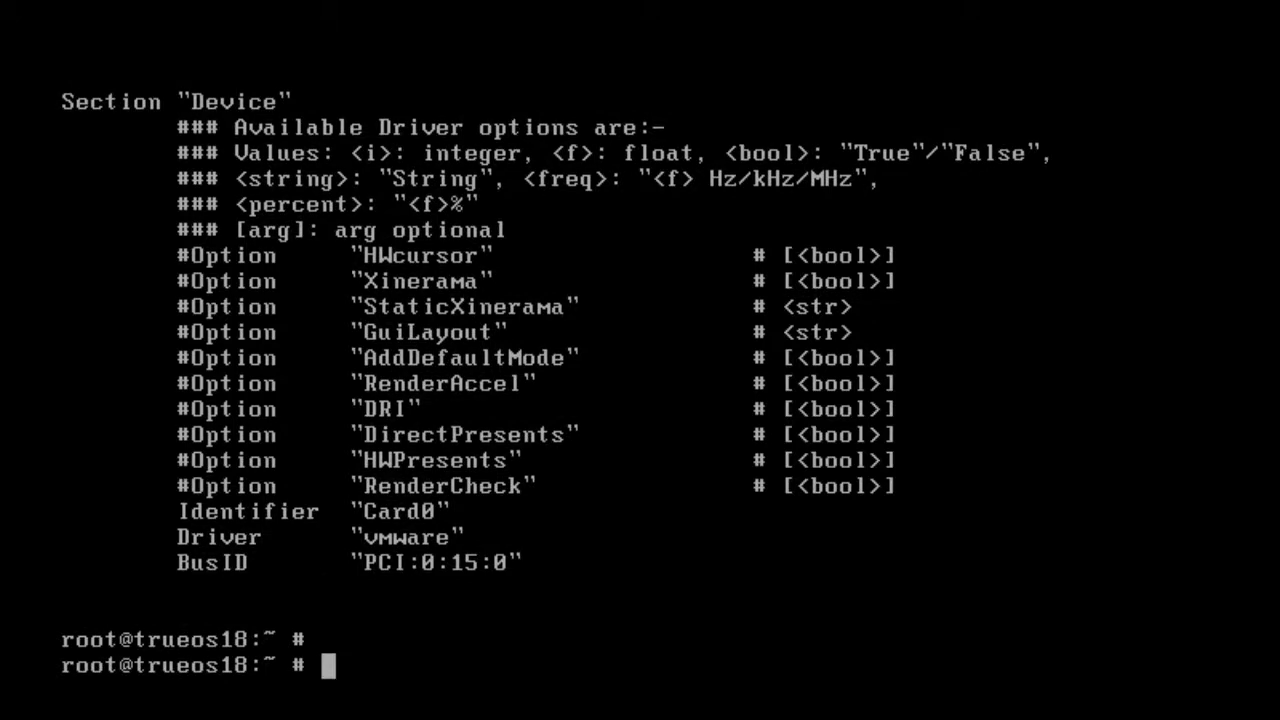
Run 'rc-update add pcdm default' at the root prompt, then reboot the TrueOS guest.
type("rc-update a")
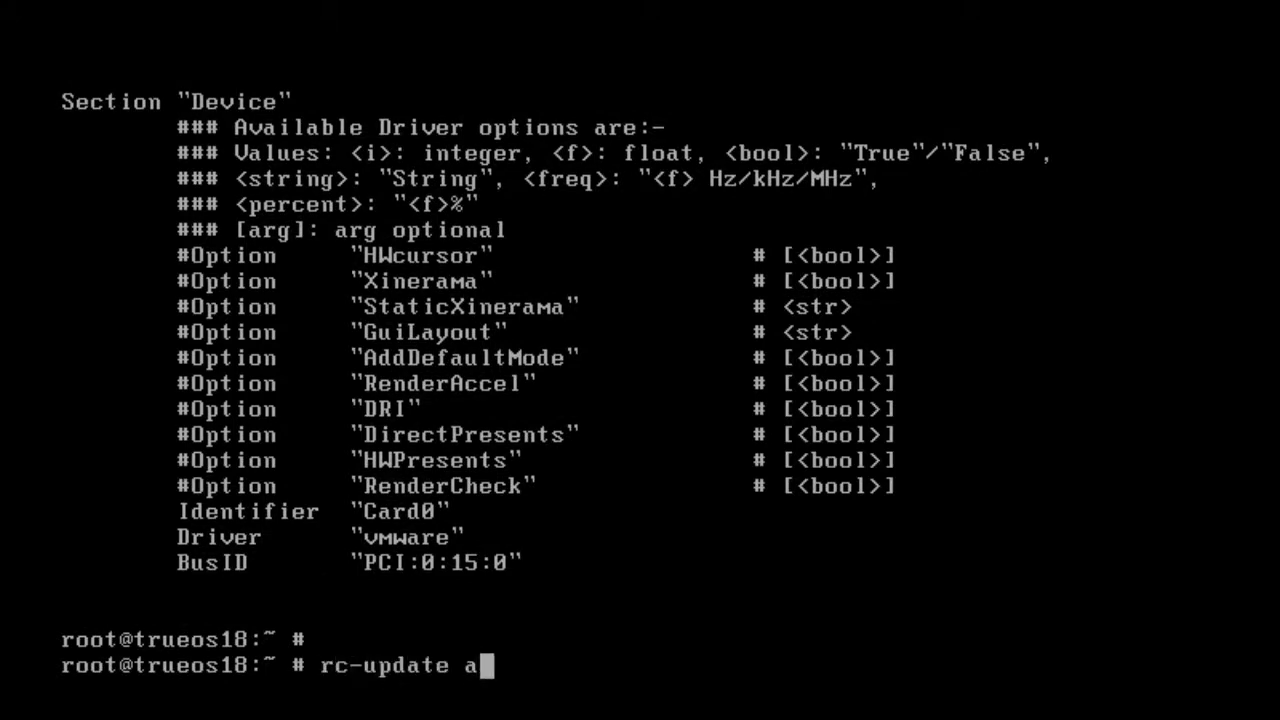
type("dd pcdm default")
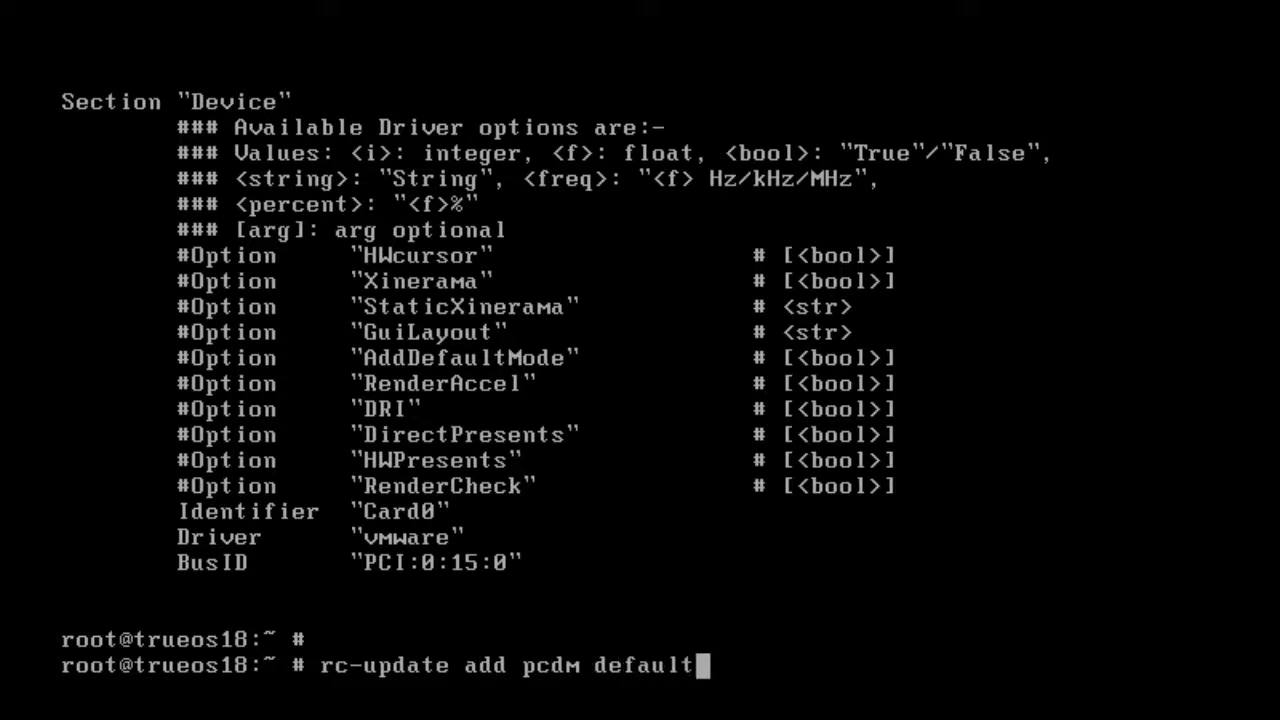
key("Return")
key("Return")
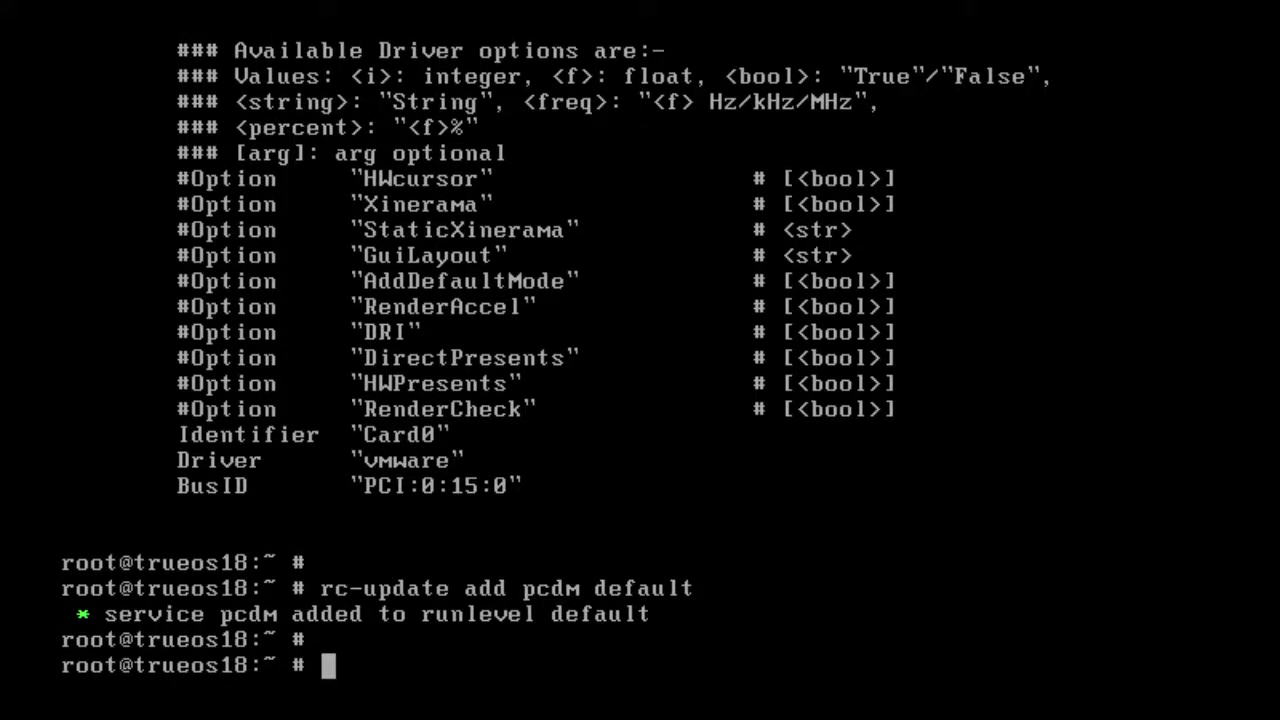
type("reboot")
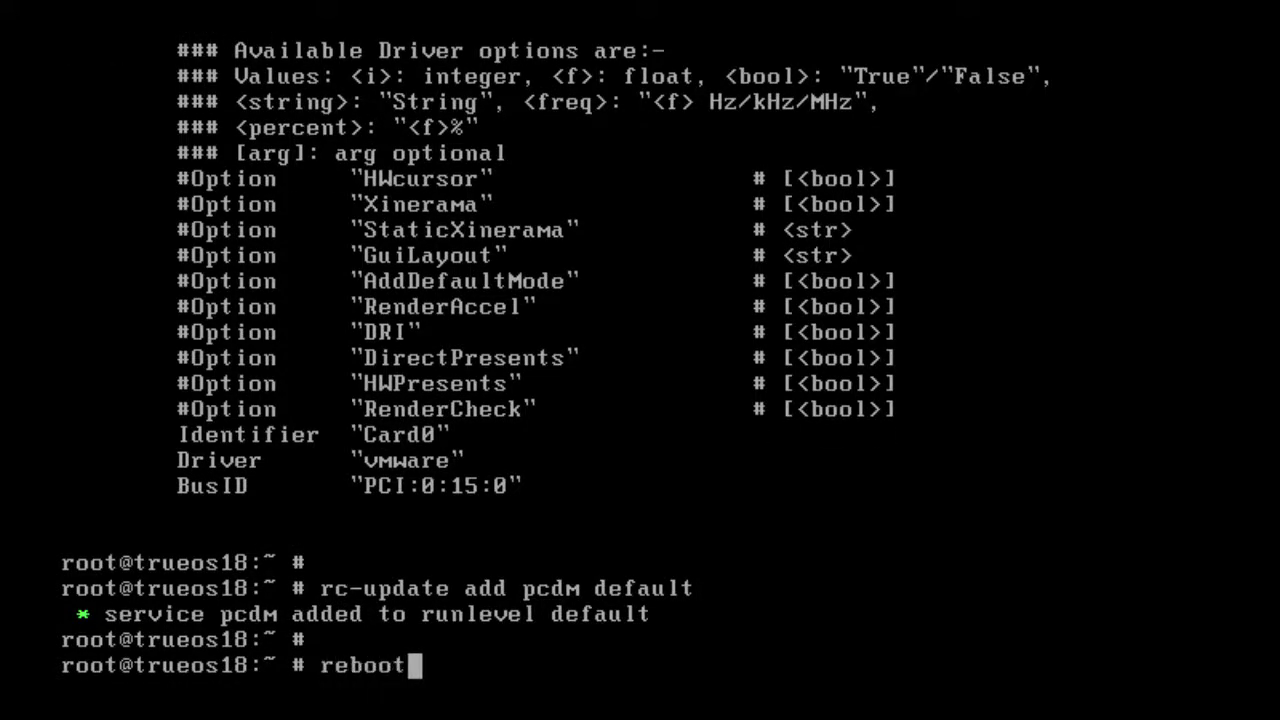
key("Return")
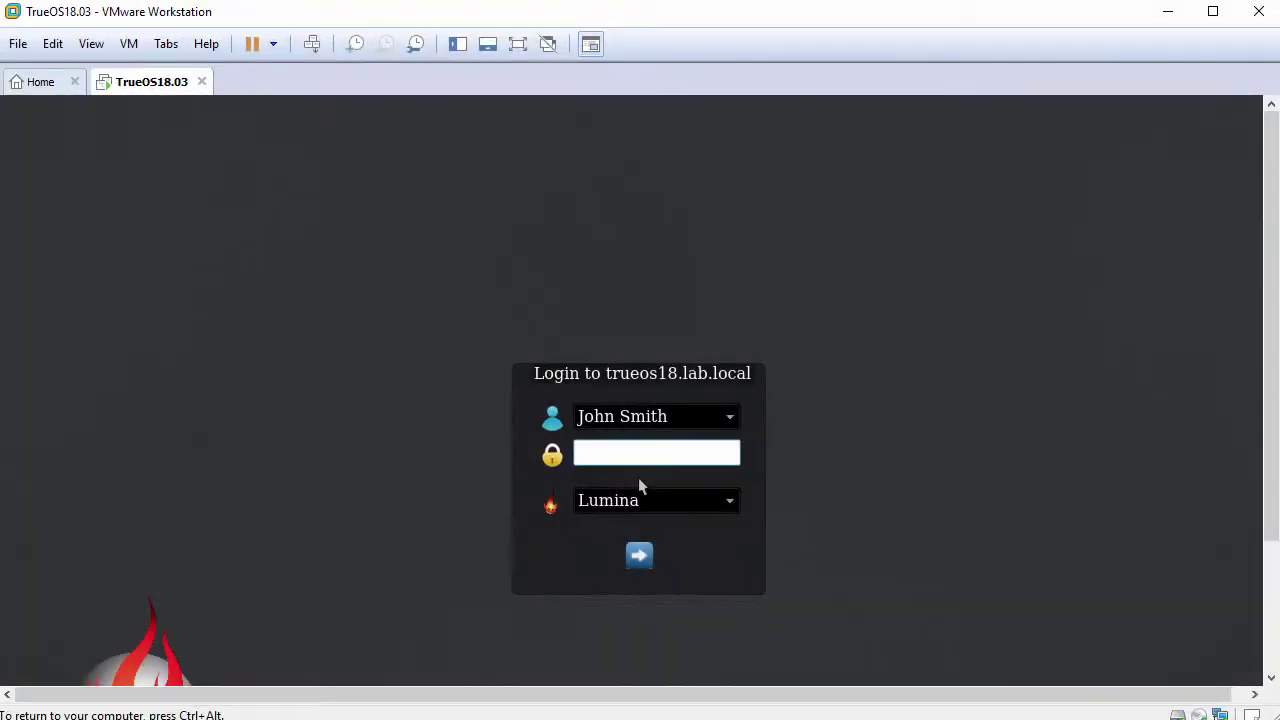
Enter the user's password at the PCDM screen with the Lumina session and log in.
type("••••••••")
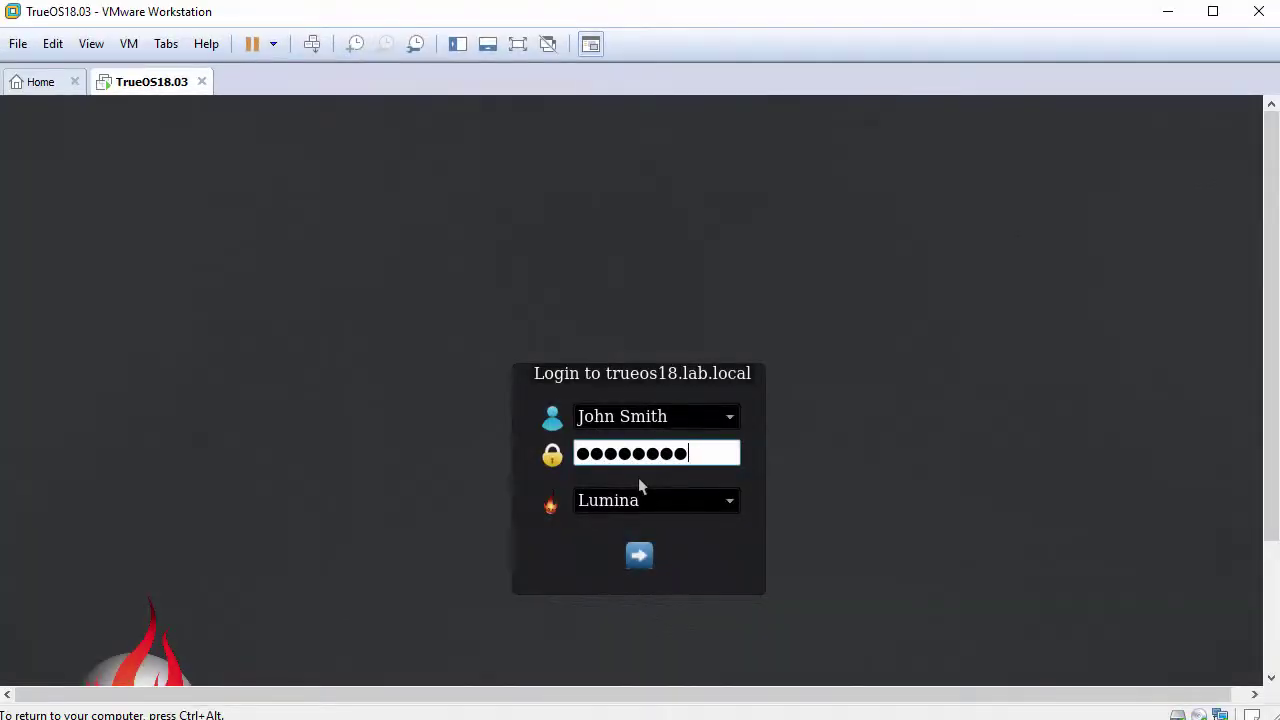
left_click(639, 556)
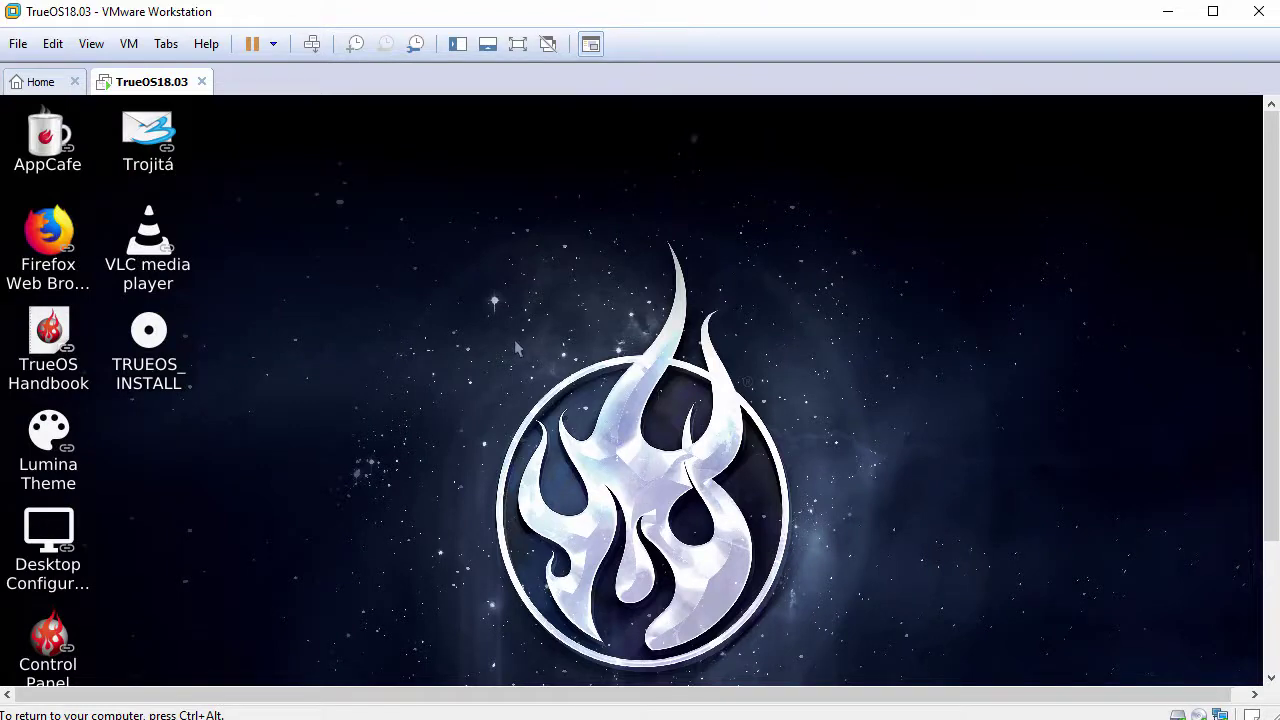
Apply View > Fit Guest Now, then launch Browse Files from the Lumina start menu.
left_click(92, 45)
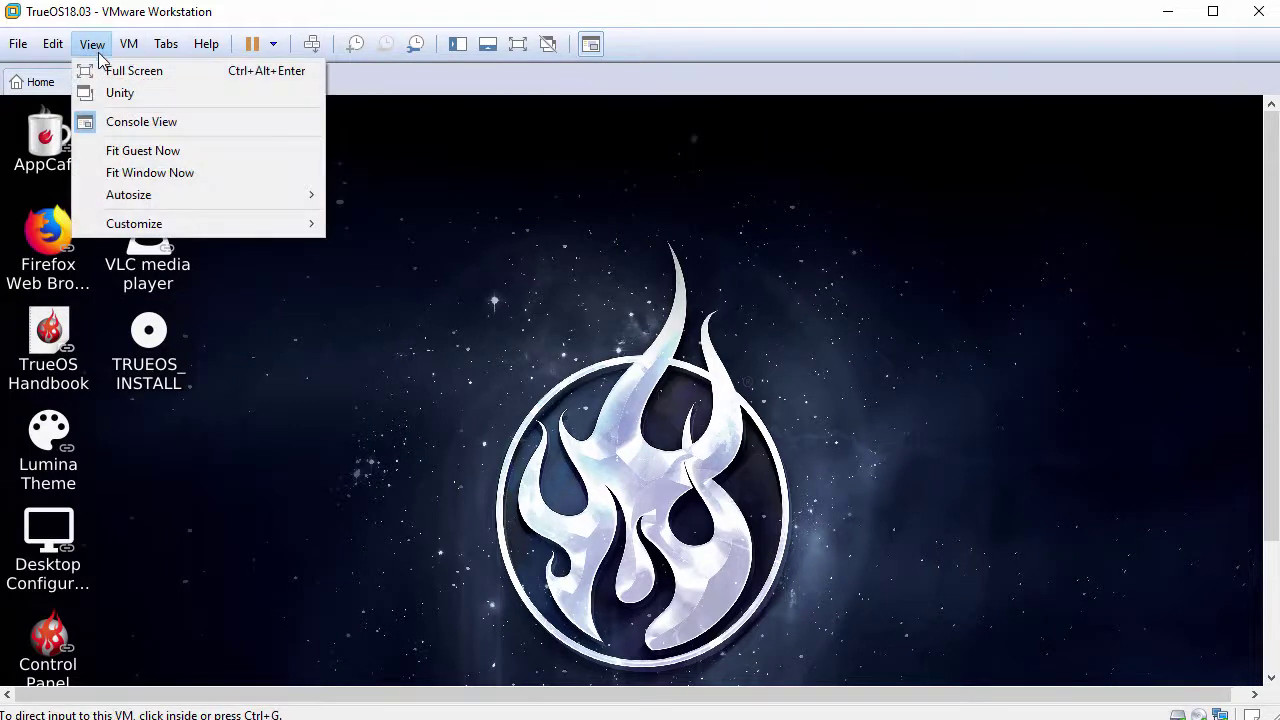
left_click(183, 150)
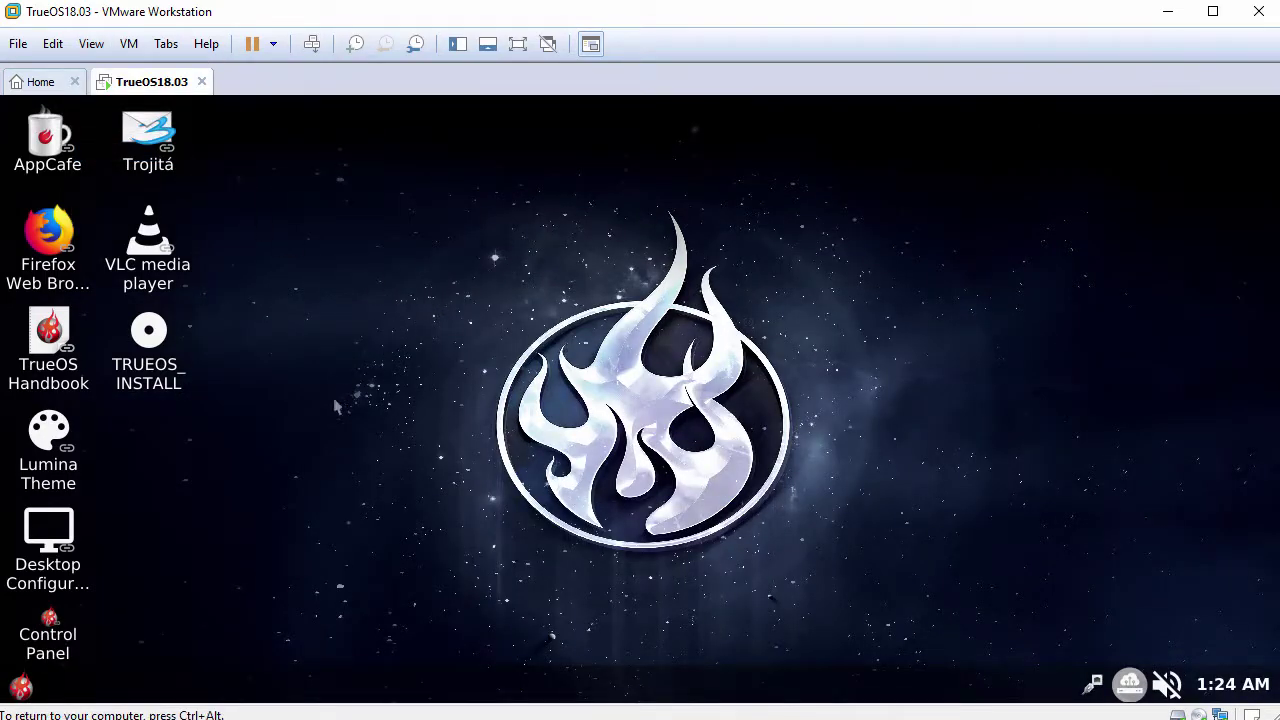
left_click(21, 686)
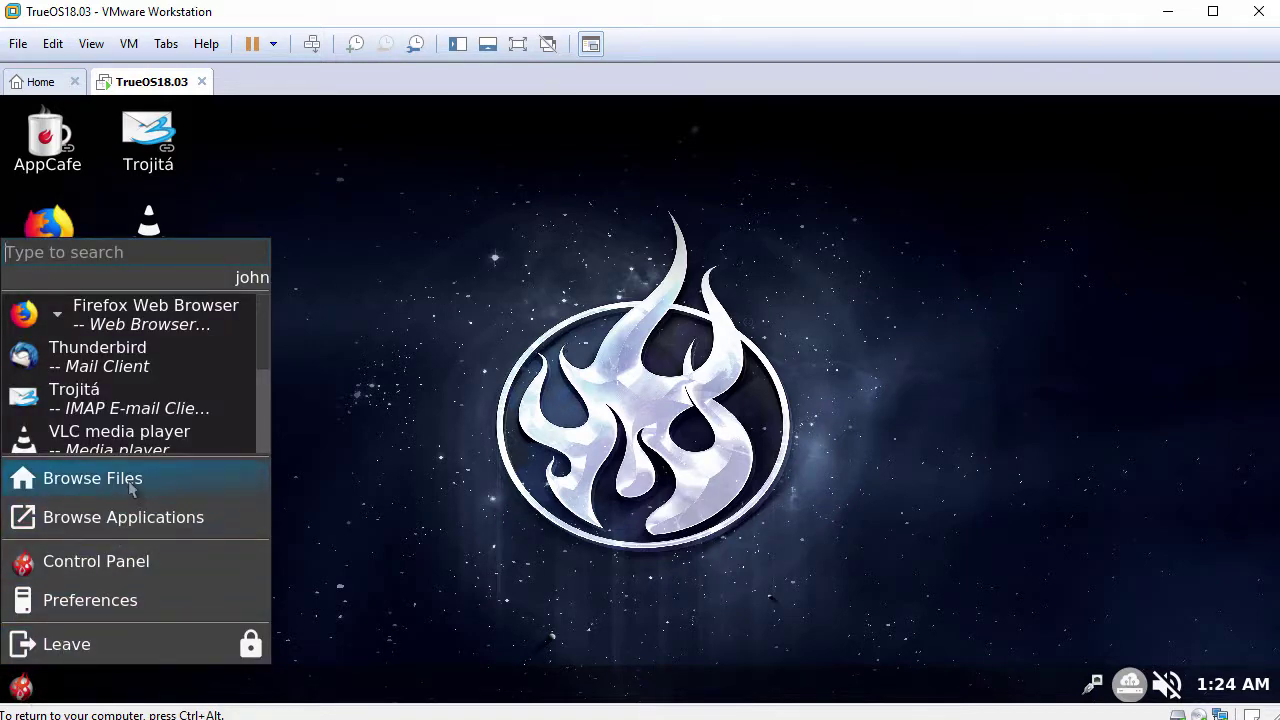
left_click(92, 478)
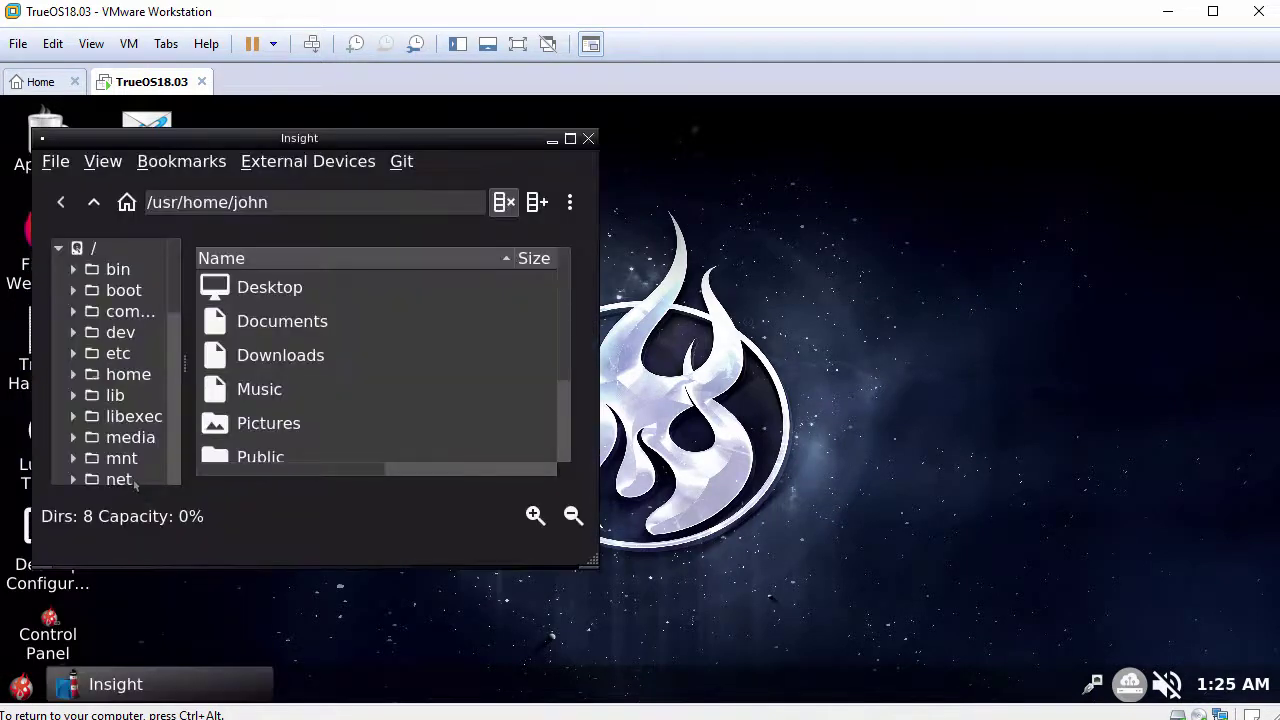
Open the Documents folder in Insight and enlarge the file manager window.
left_click(310, 333)
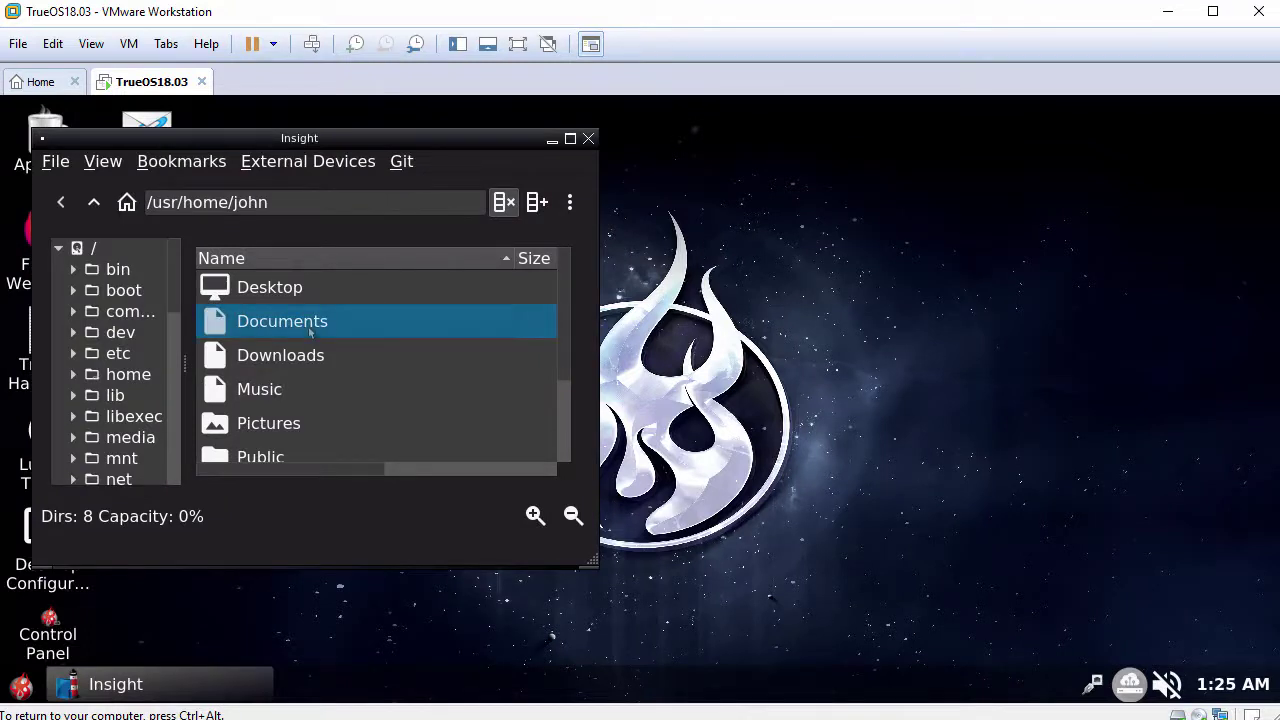
double_click(310, 330)
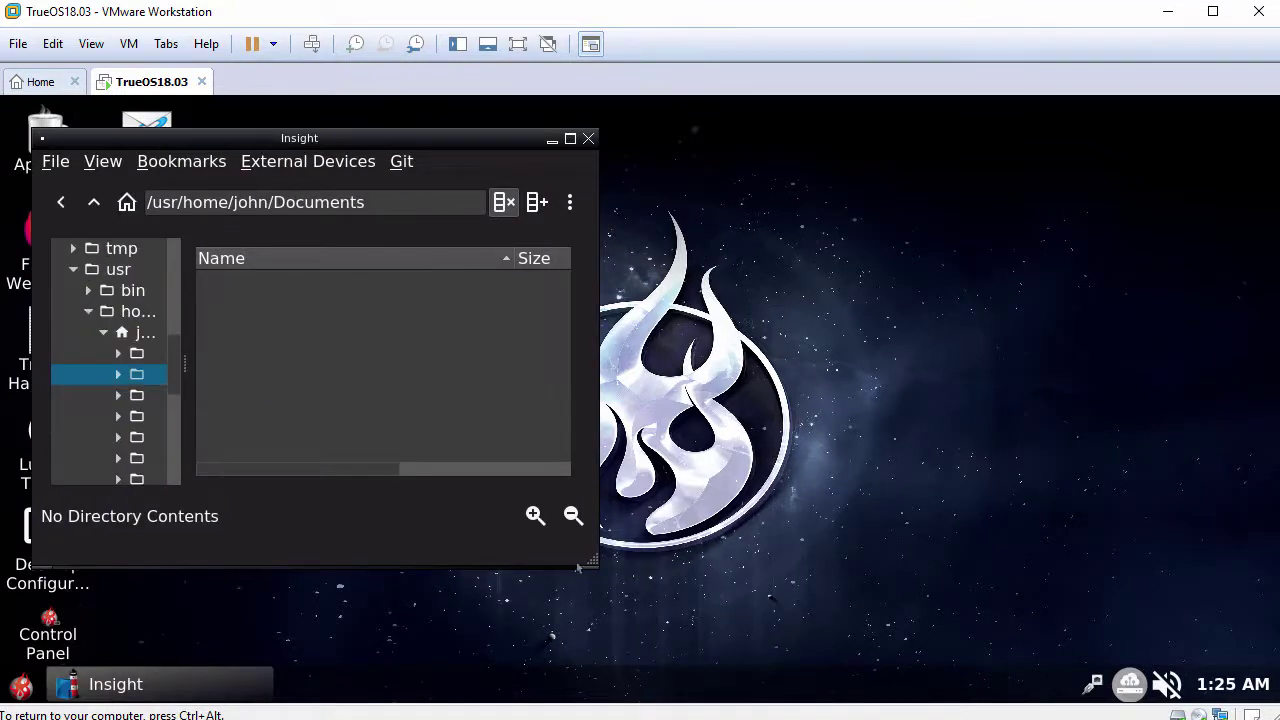
left_click_drag(594, 565, 905, 640)
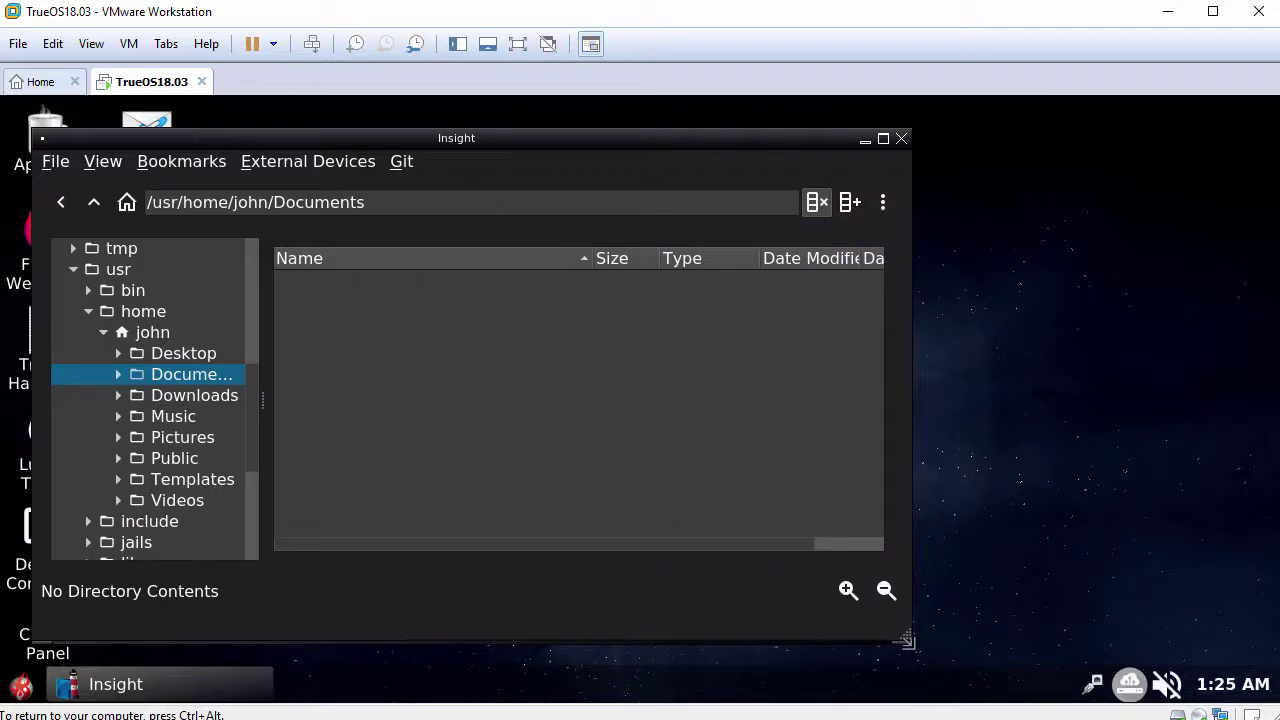
Drag FileFromHost.txt from the host into Documents and open it in the text editor.
key("ctrl+alt")
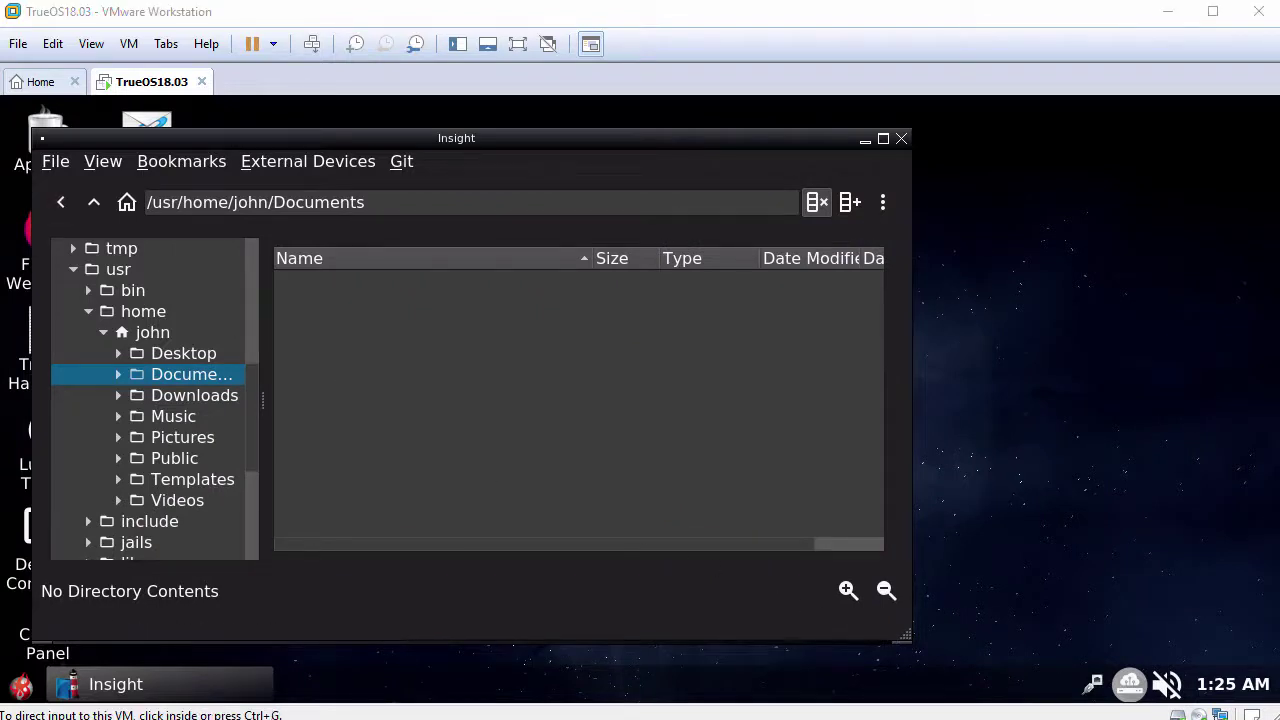
left_click_drag(56, 332, 511, 339)
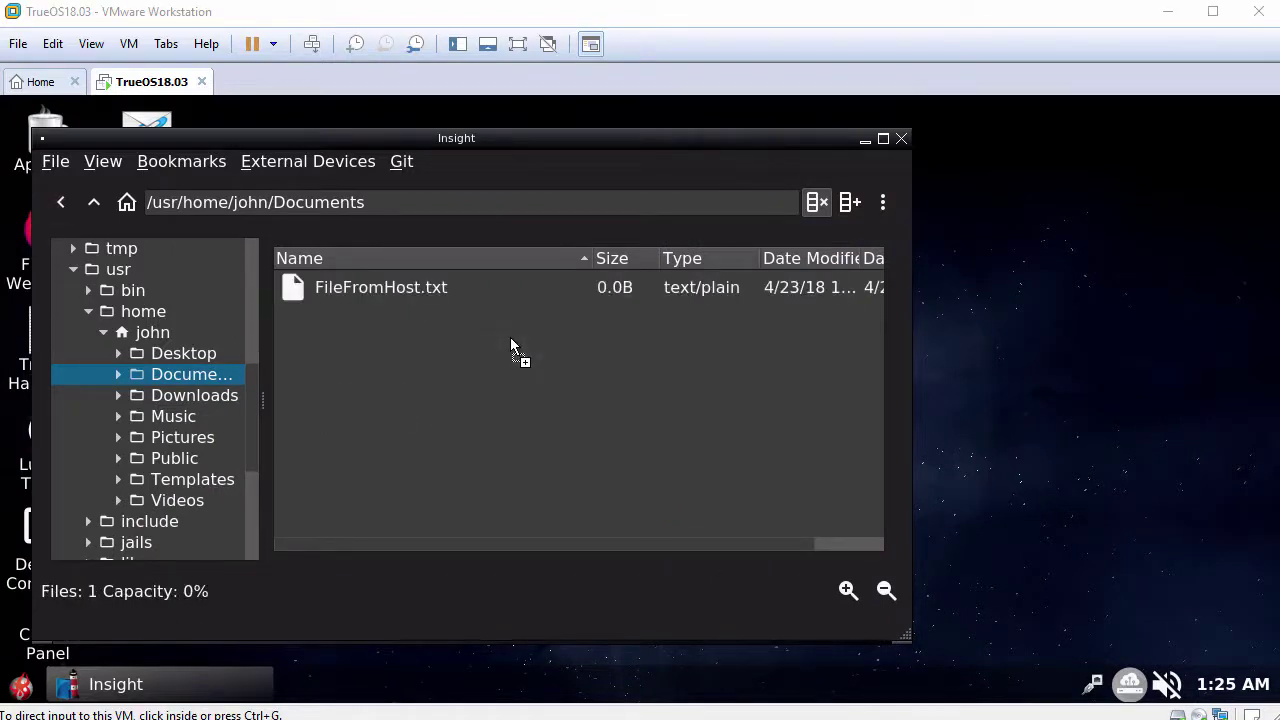
left_click(421, 296)
double_click(421, 288)
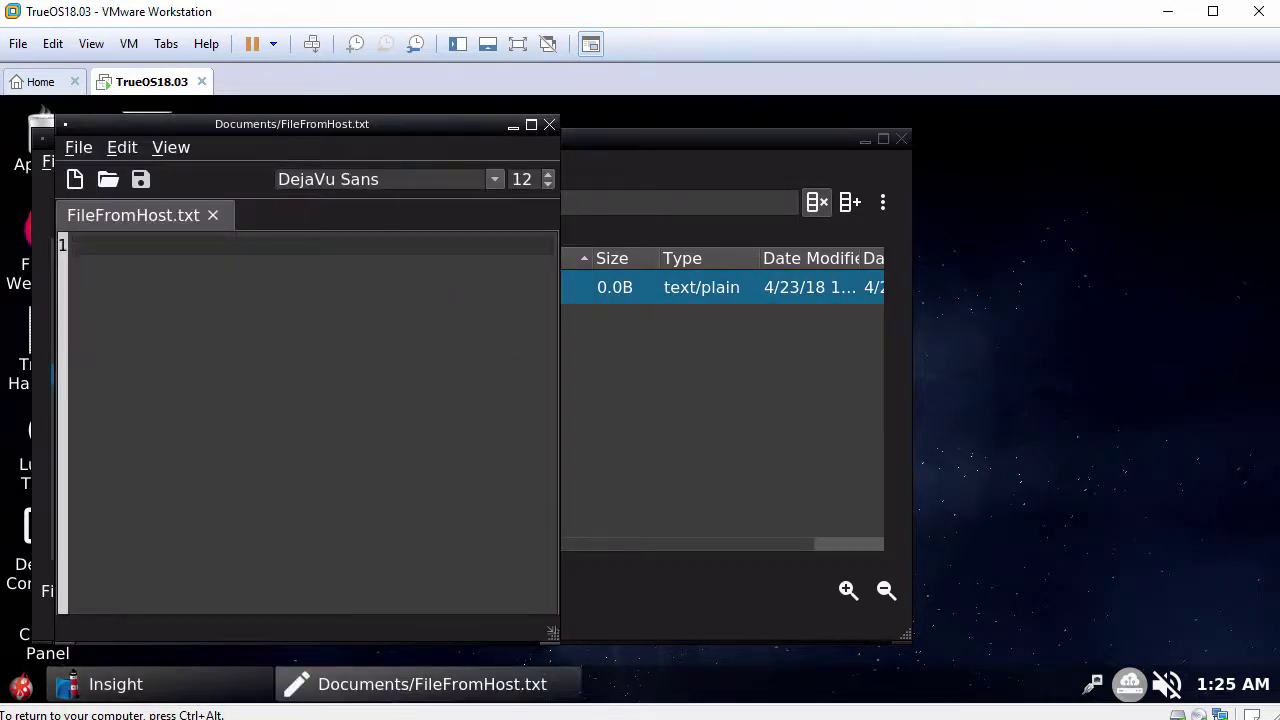
Enlarge the editor, paste the host clipboard text into the file, and select it.
left_click_drag(553, 636, 846, 642)
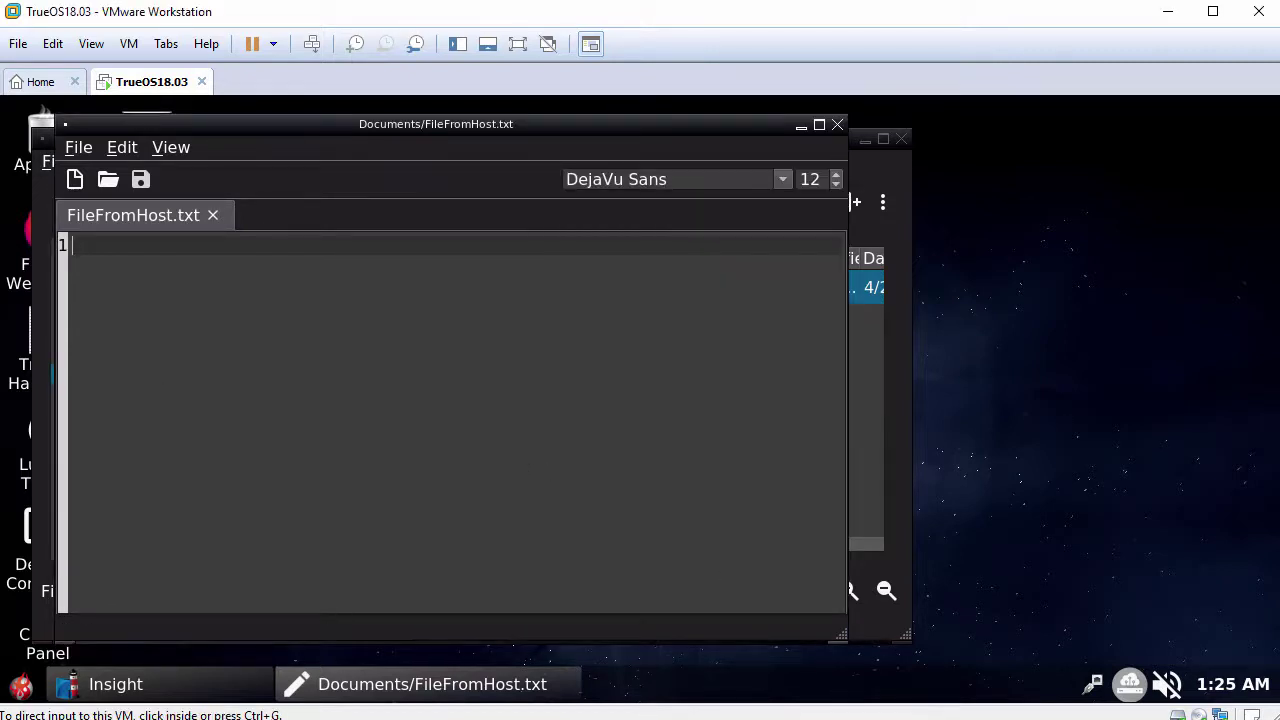
right_click(402, 287)
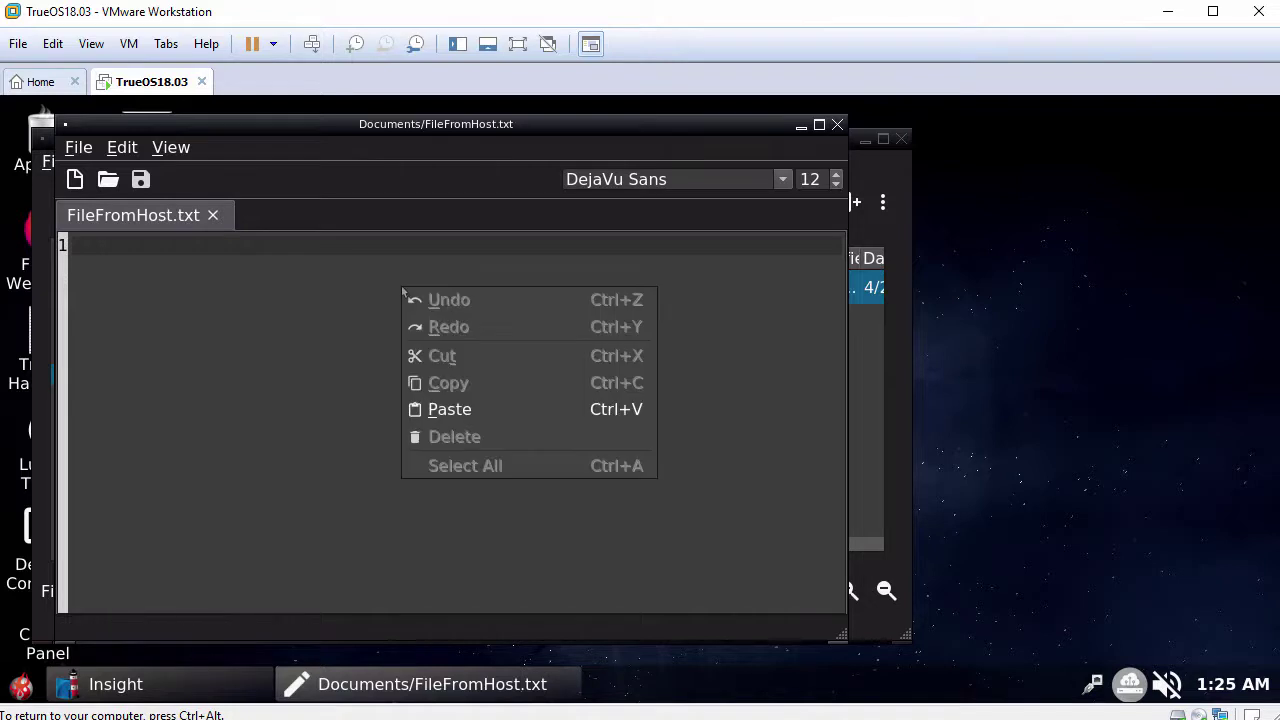
left_click(481, 421)
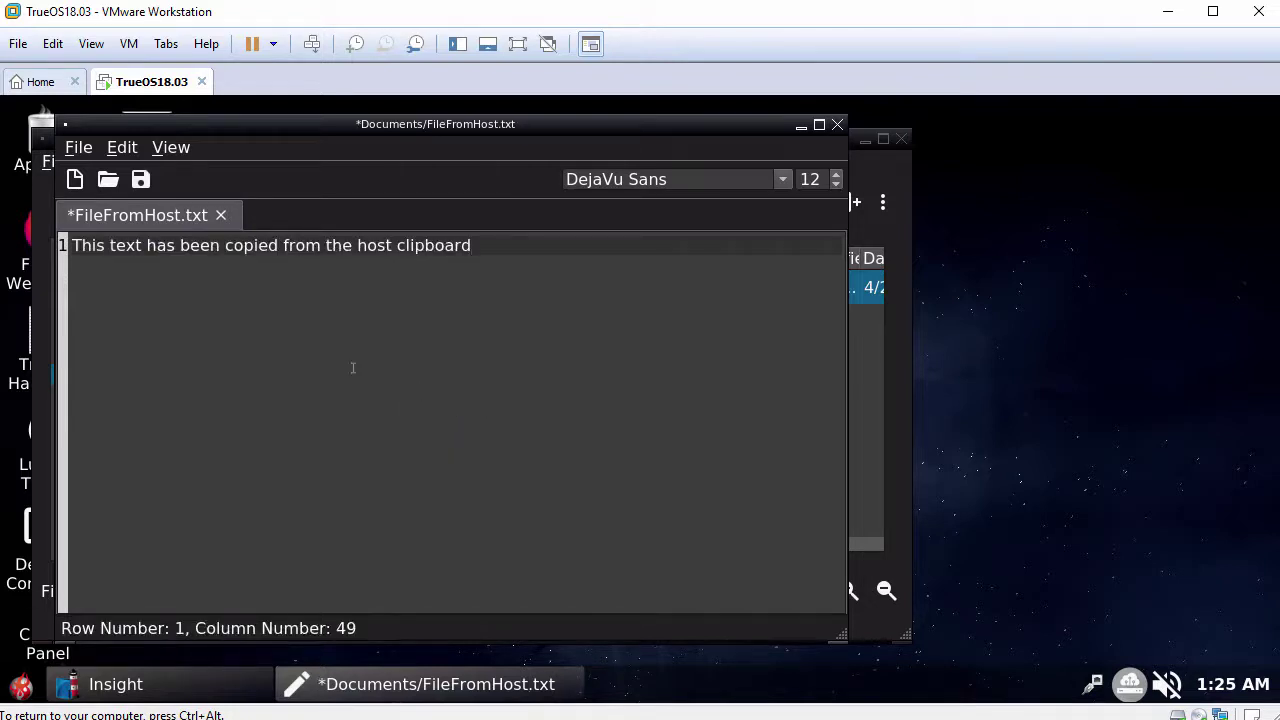
left_click_drag(72, 246, 487, 260)
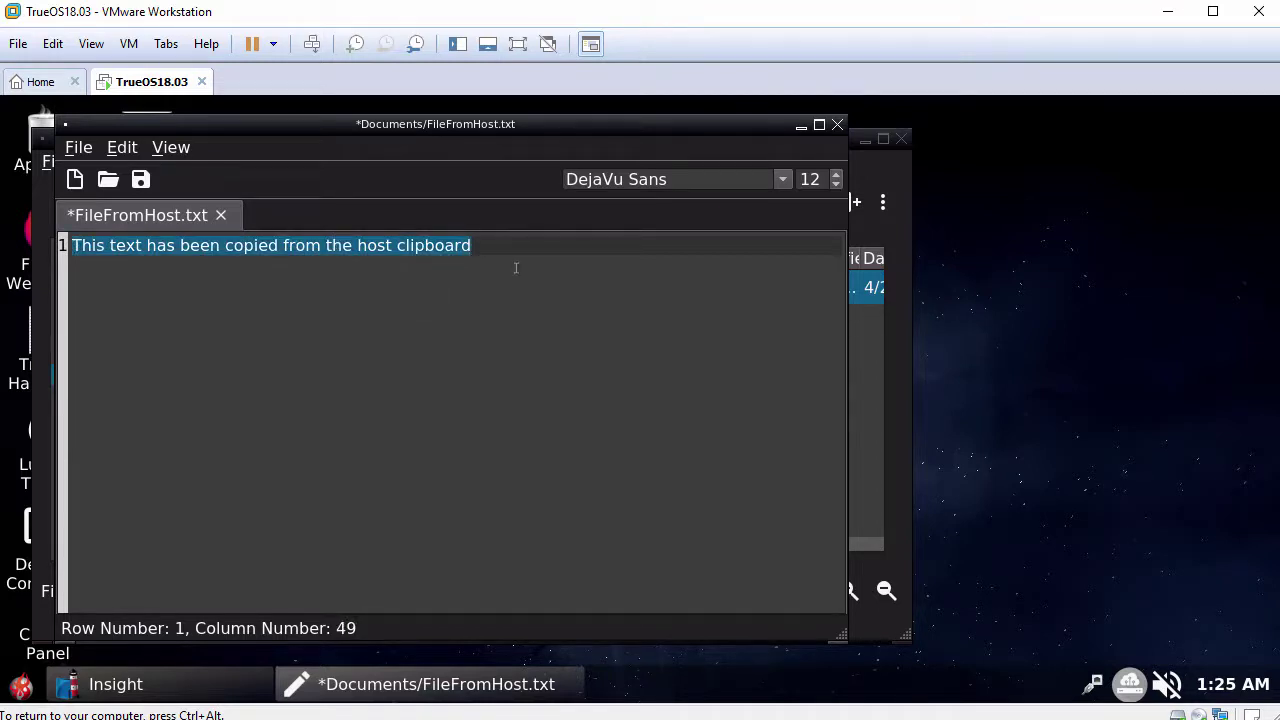
Close the editor choosing No to saving, then close the Insight window.
left_click(838, 126)
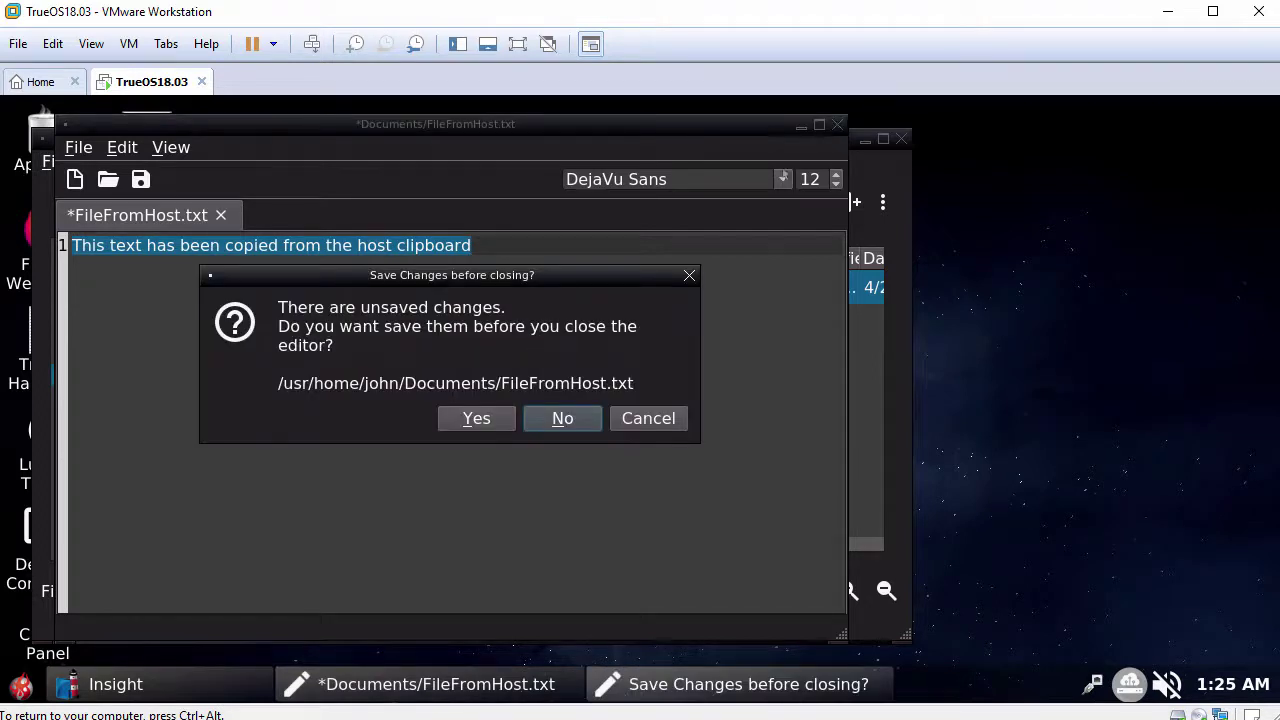
left_click(563, 419)
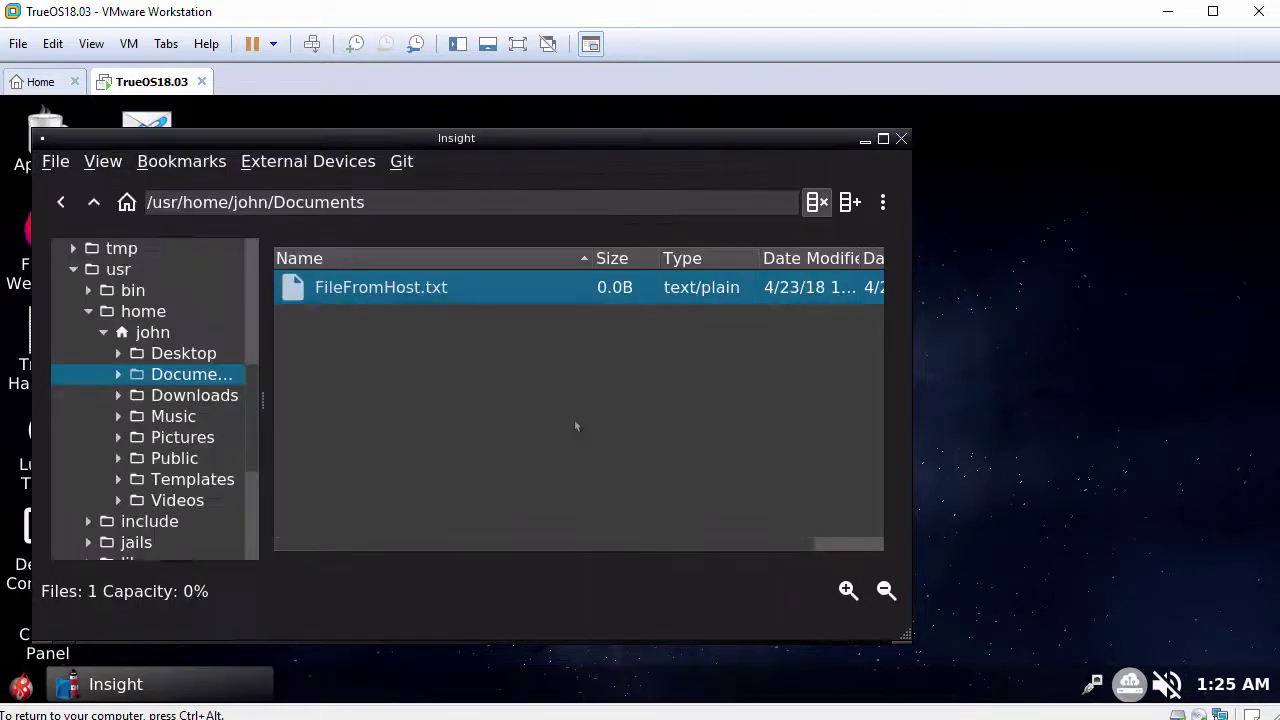
left_click(901, 139)
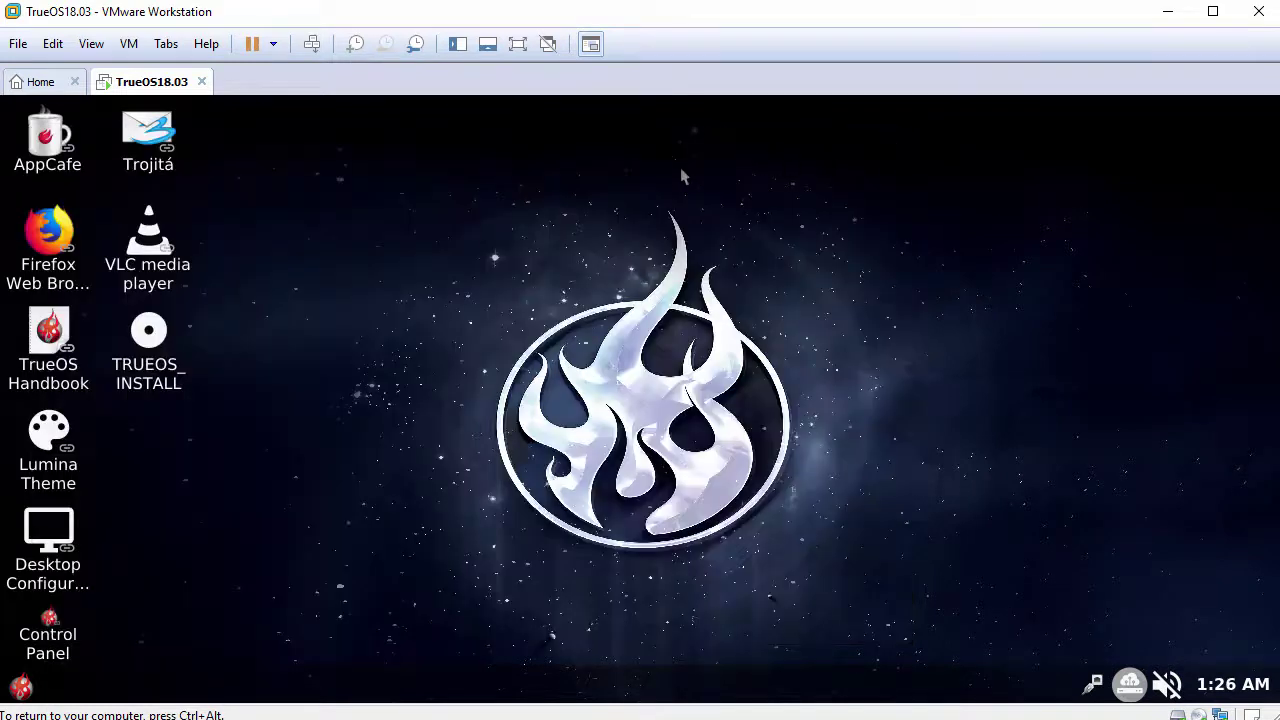
Add trueos-2-4k.png from the TrueOS folder in Wallpaper preferences, save it, and close the settings.
right_click(470, 191)
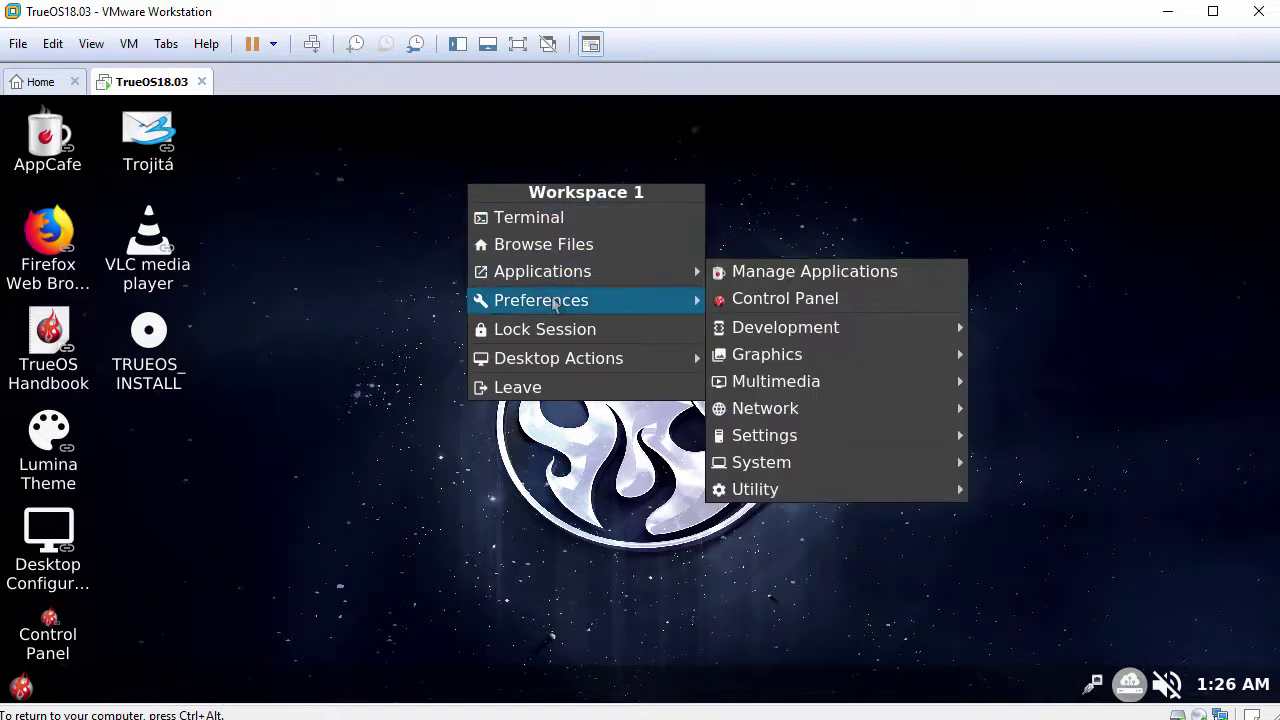
mouse_move(555, 303)
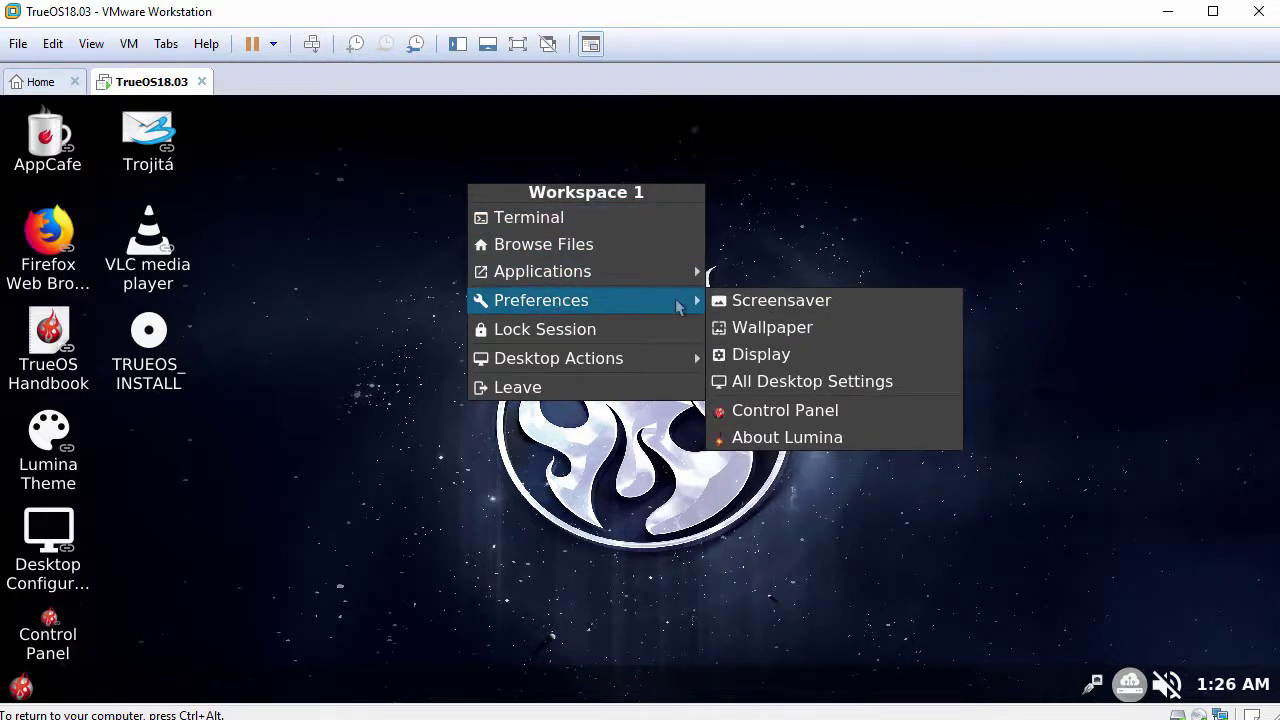
left_click(790, 328)
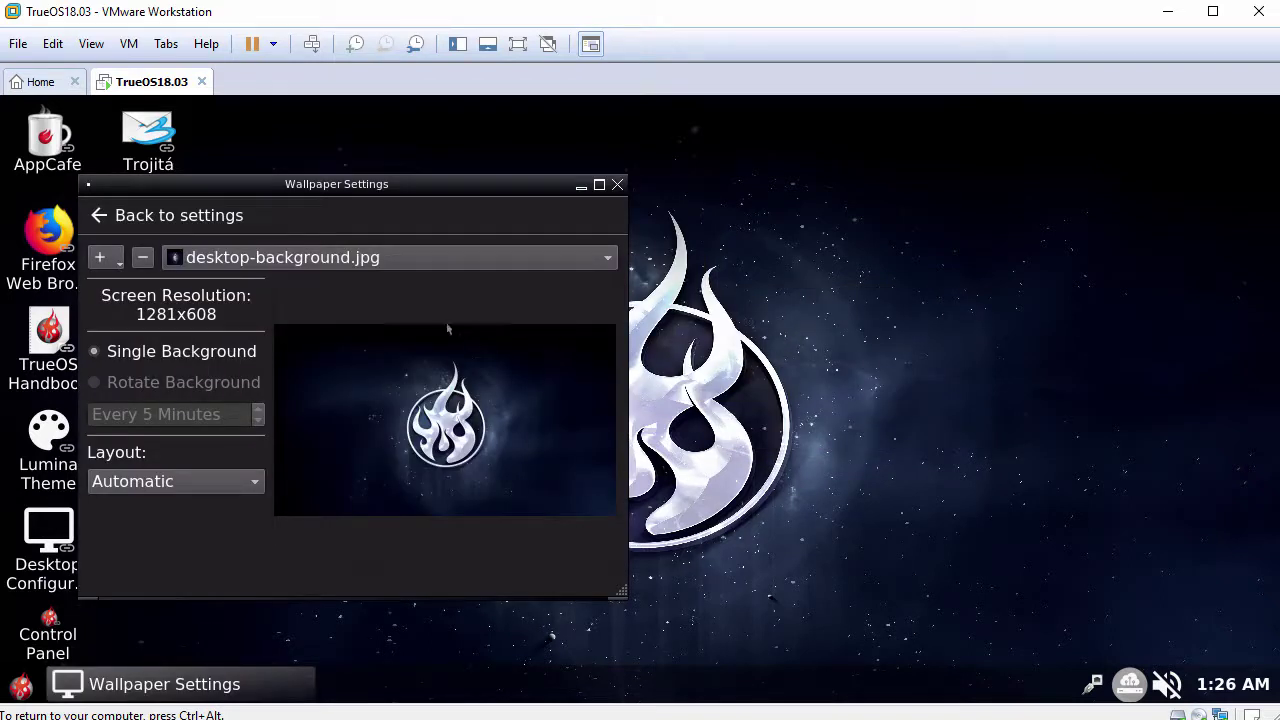
left_click(120, 259)
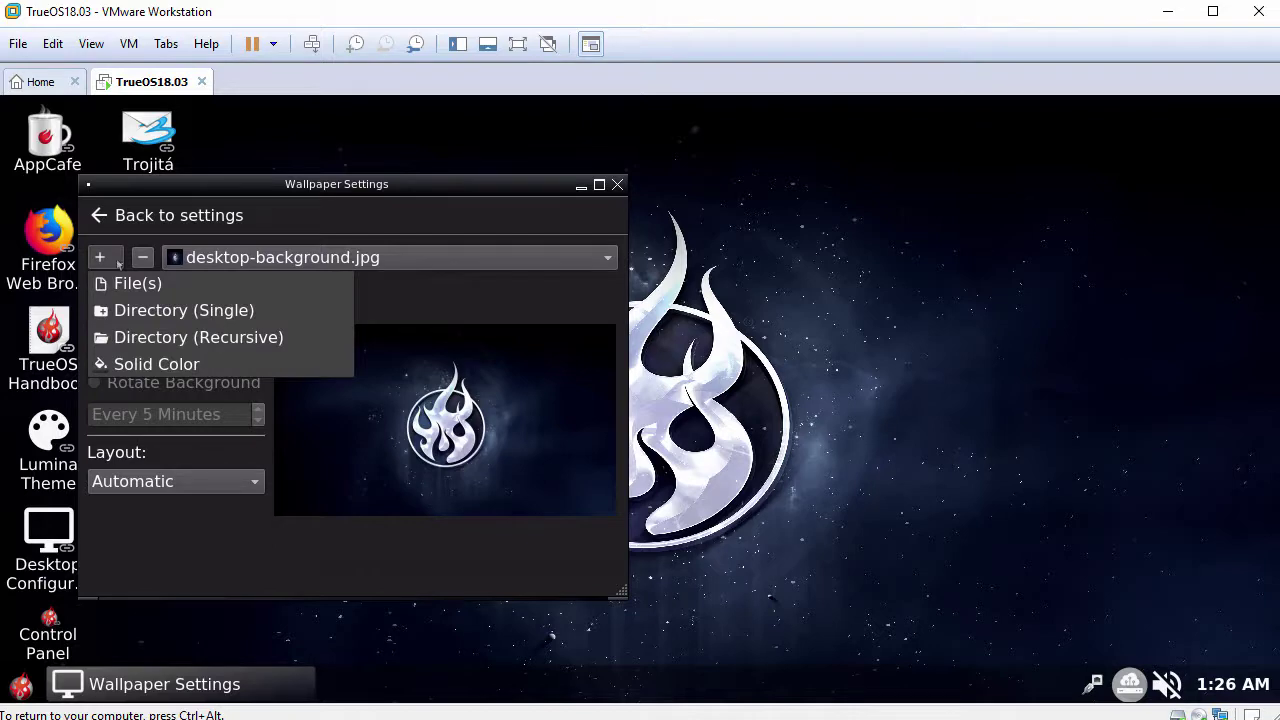
left_click(118, 289)
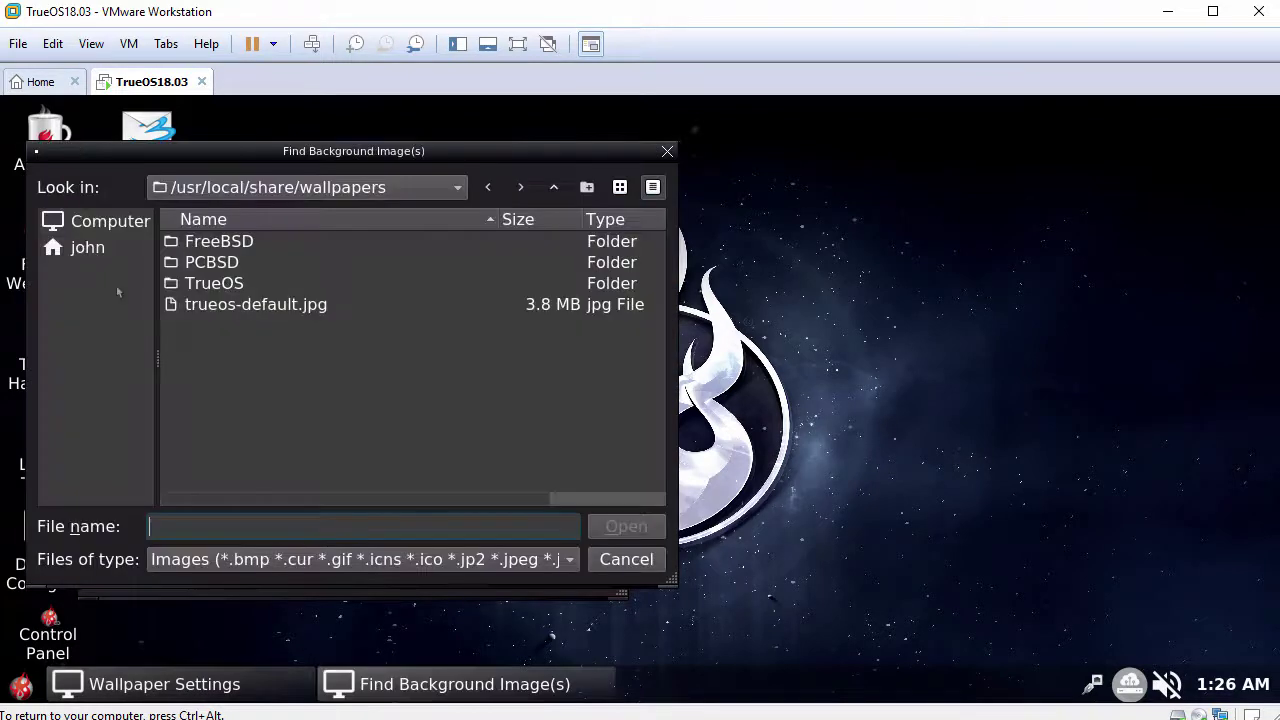
double_click(229, 289)
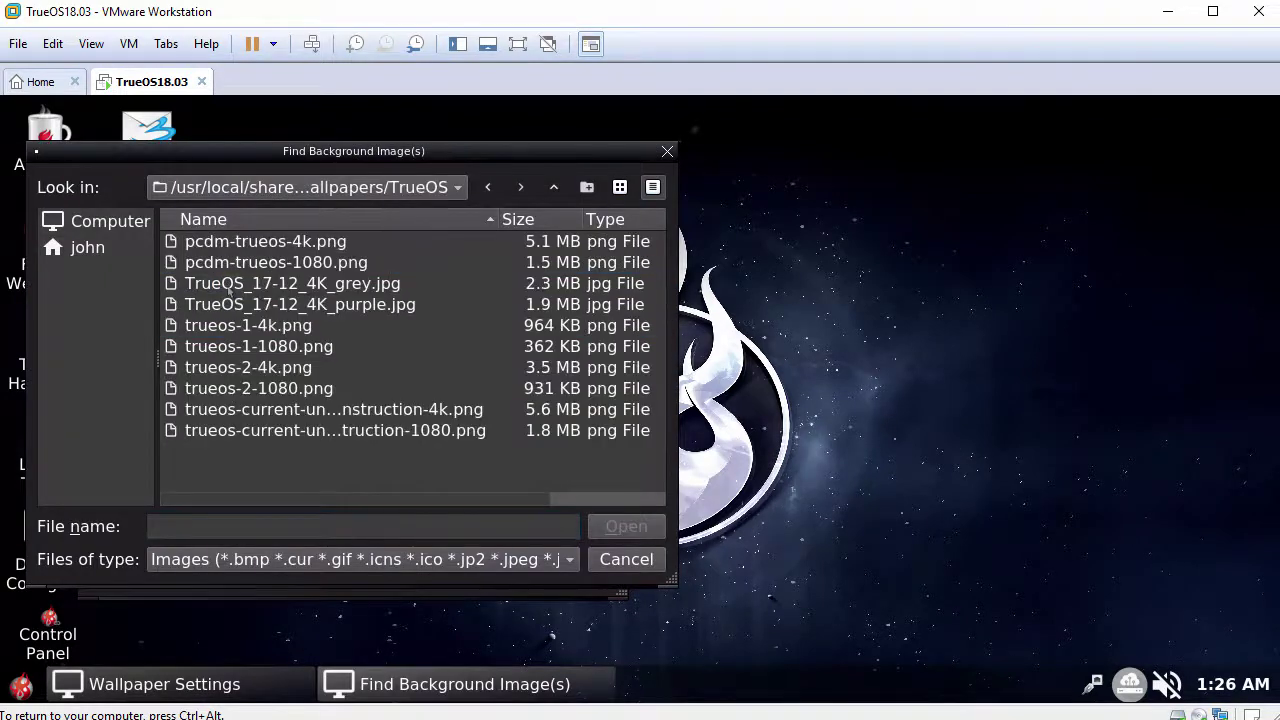
left_click(267, 369)
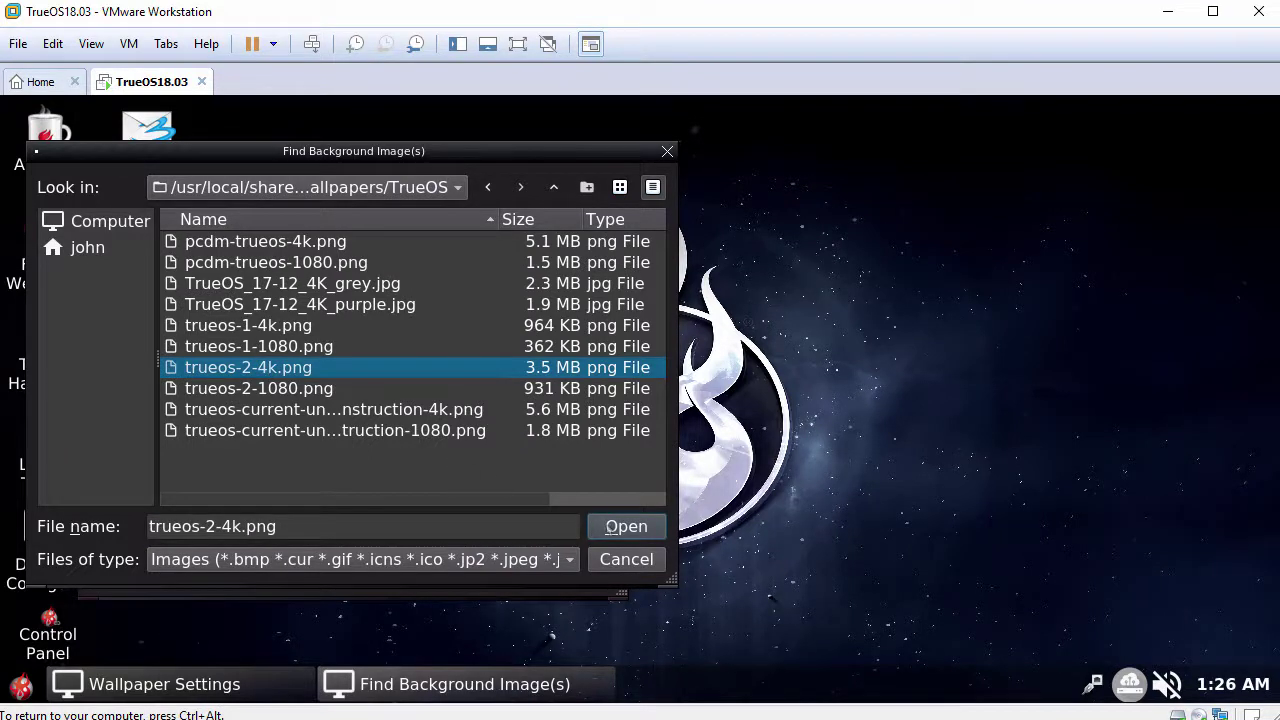
left_click(626, 528)
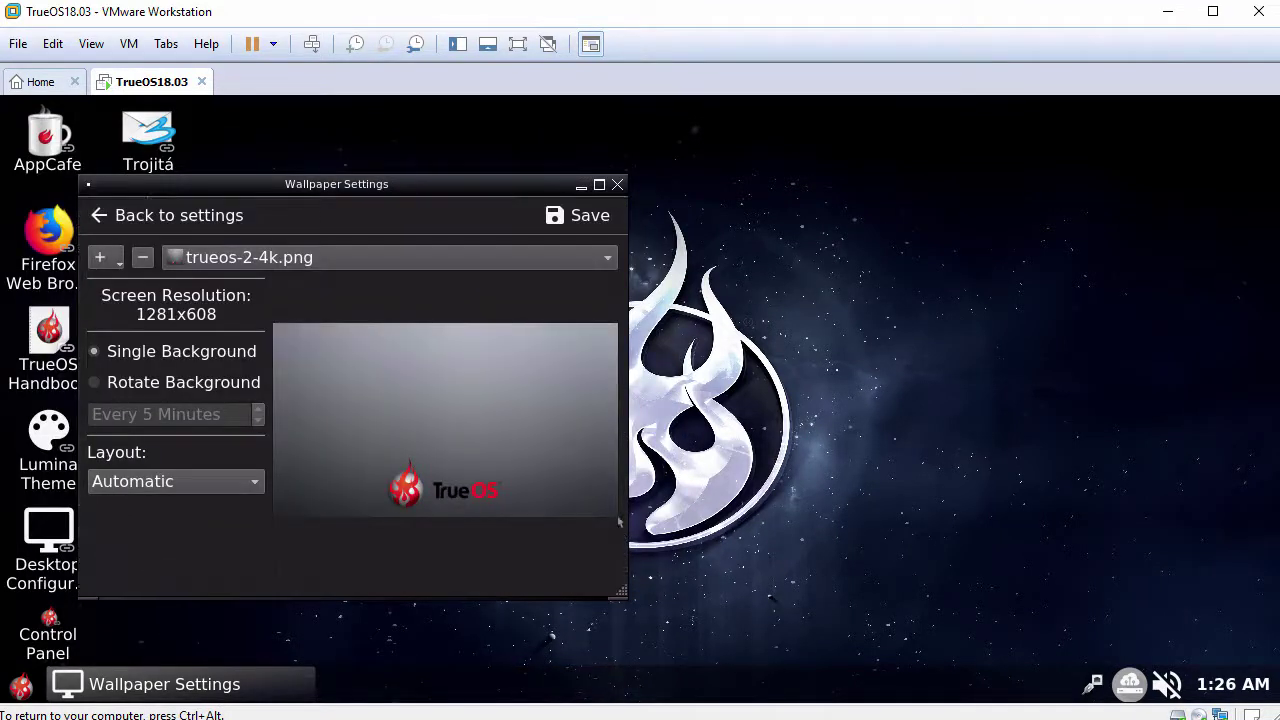
left_click(592, 220)
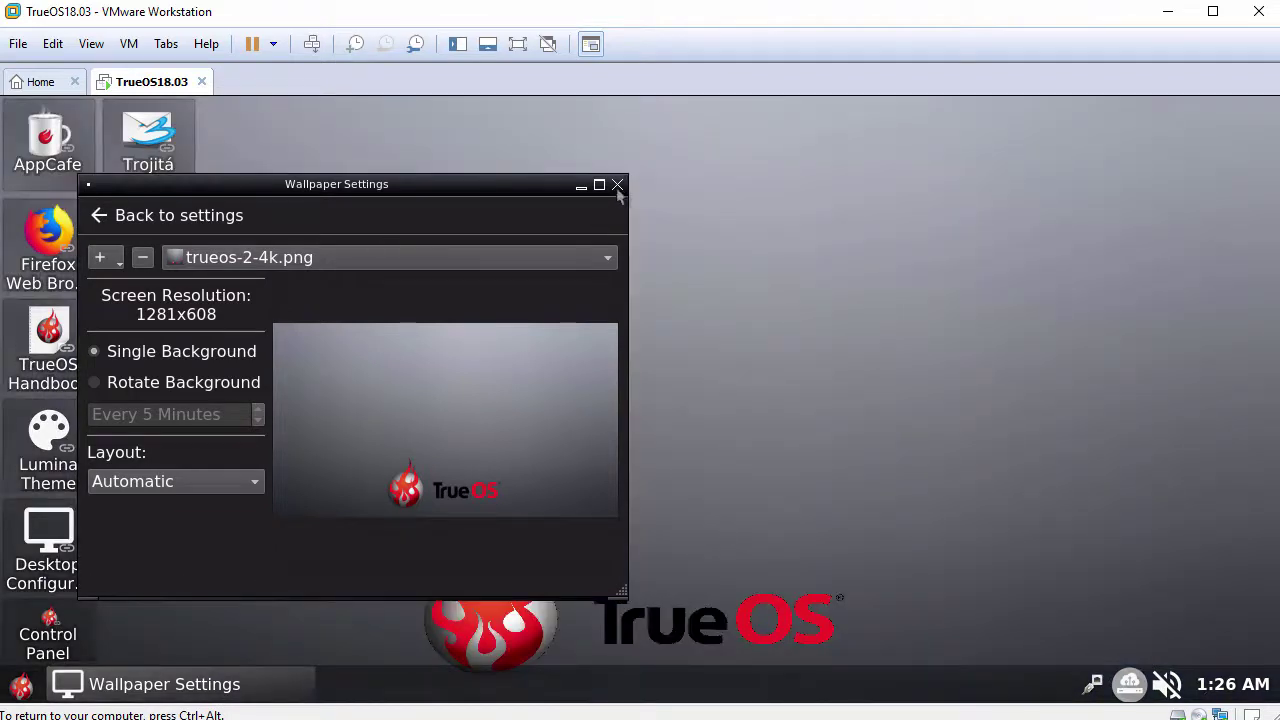
left_click(617, 185)
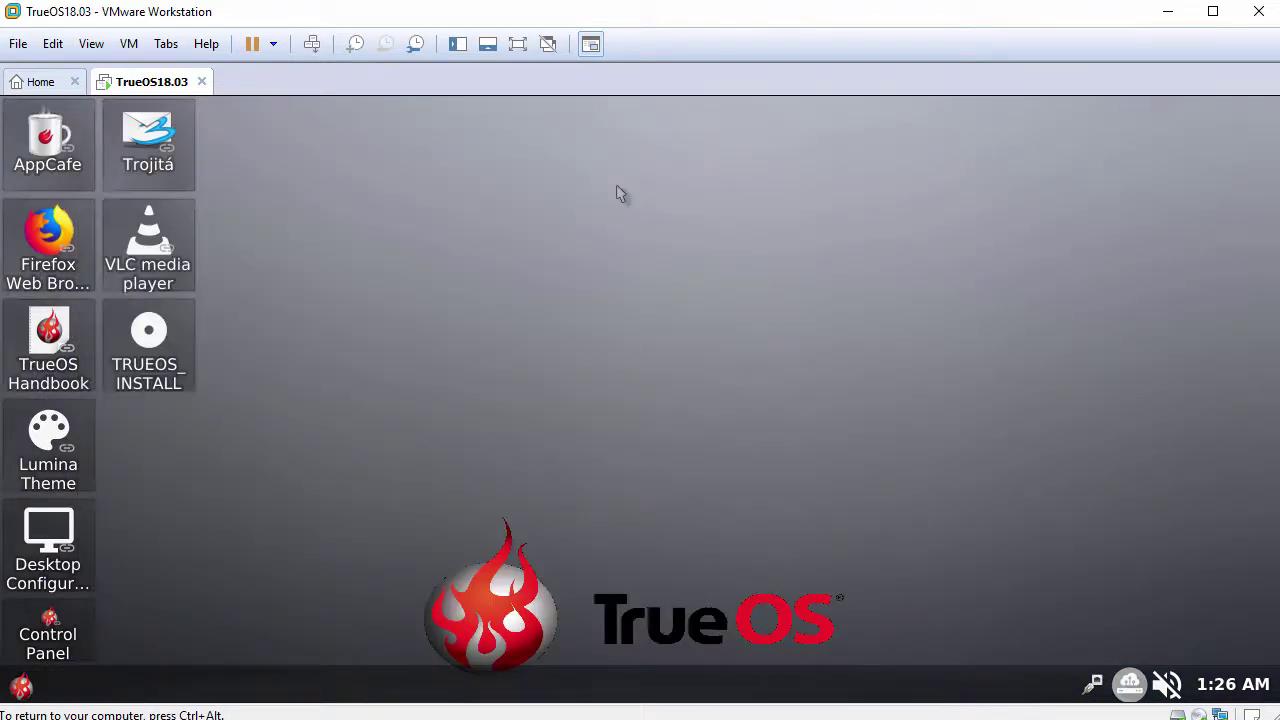
right_click(391, 129)
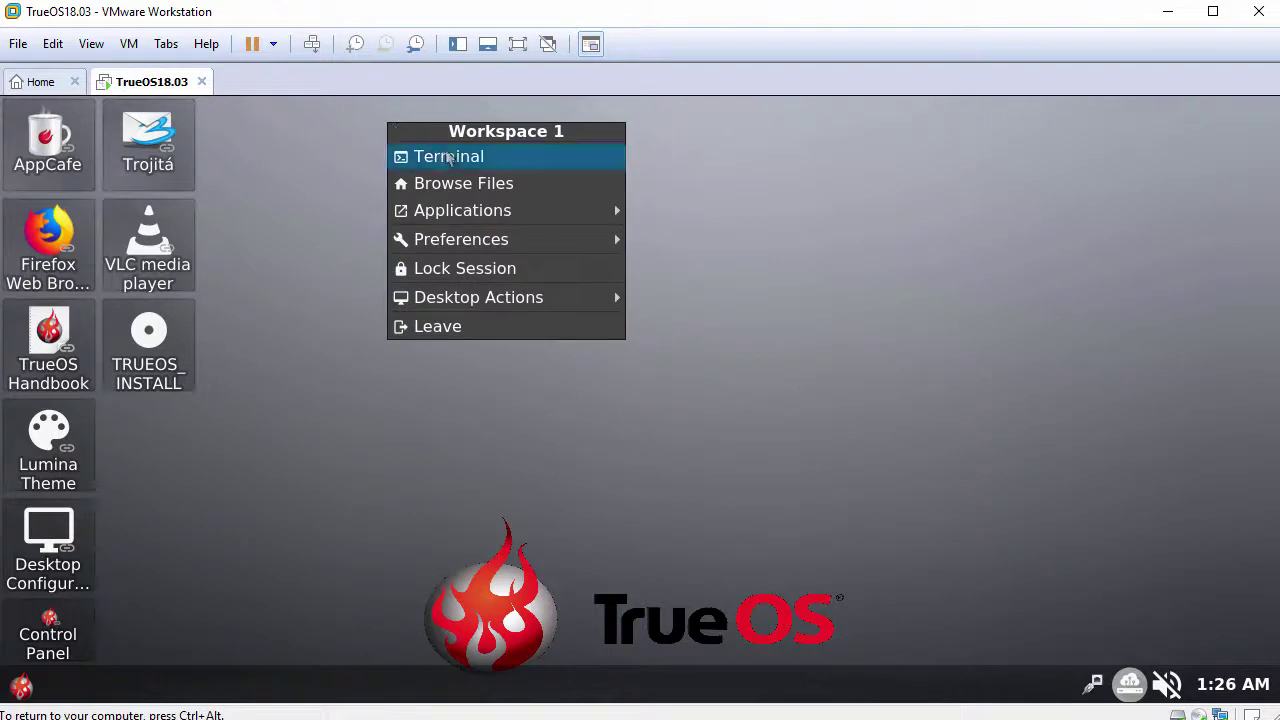
mouse_move(476, 214)
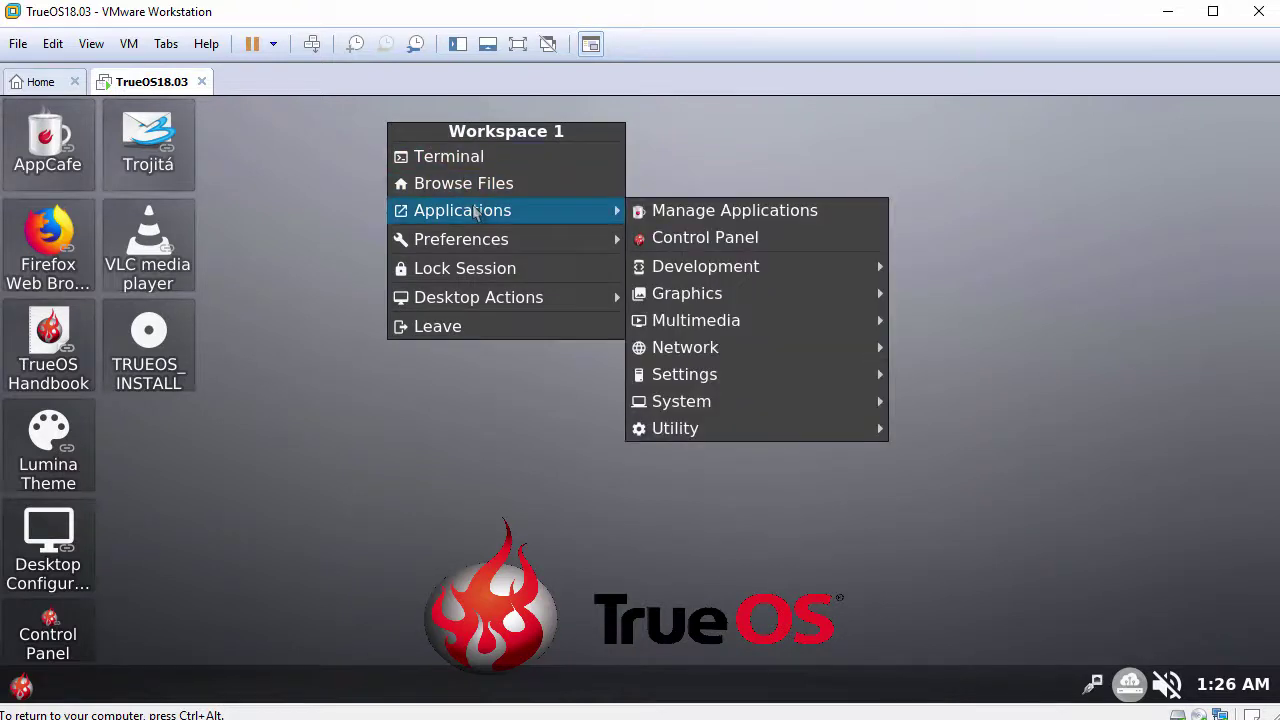
mouse_move(476, 243)
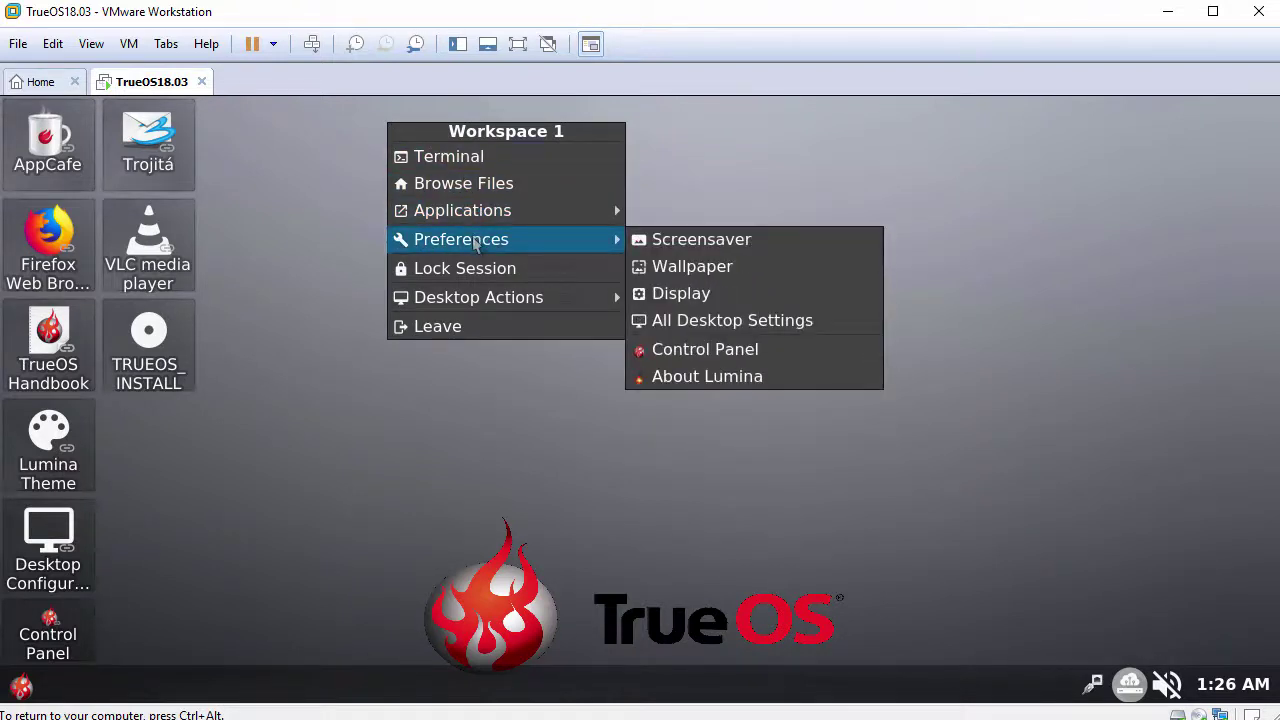
mouse_move(479, 303)
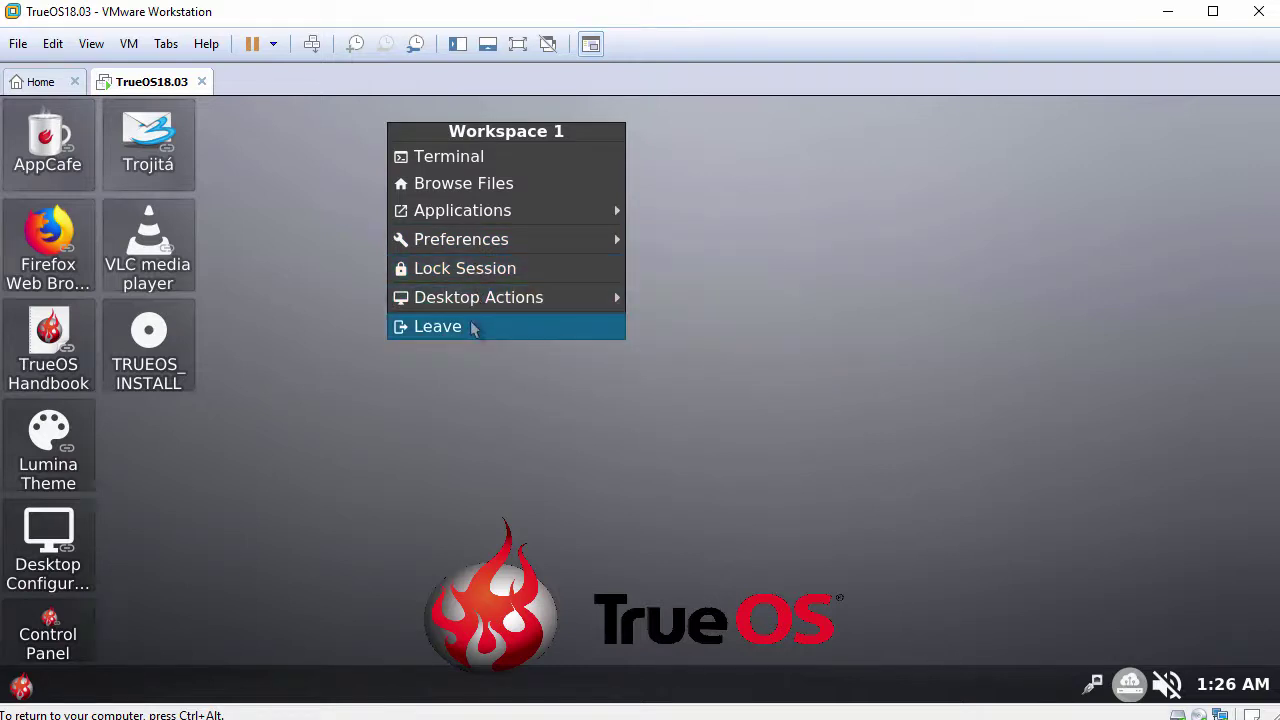
left_click(474, 328)
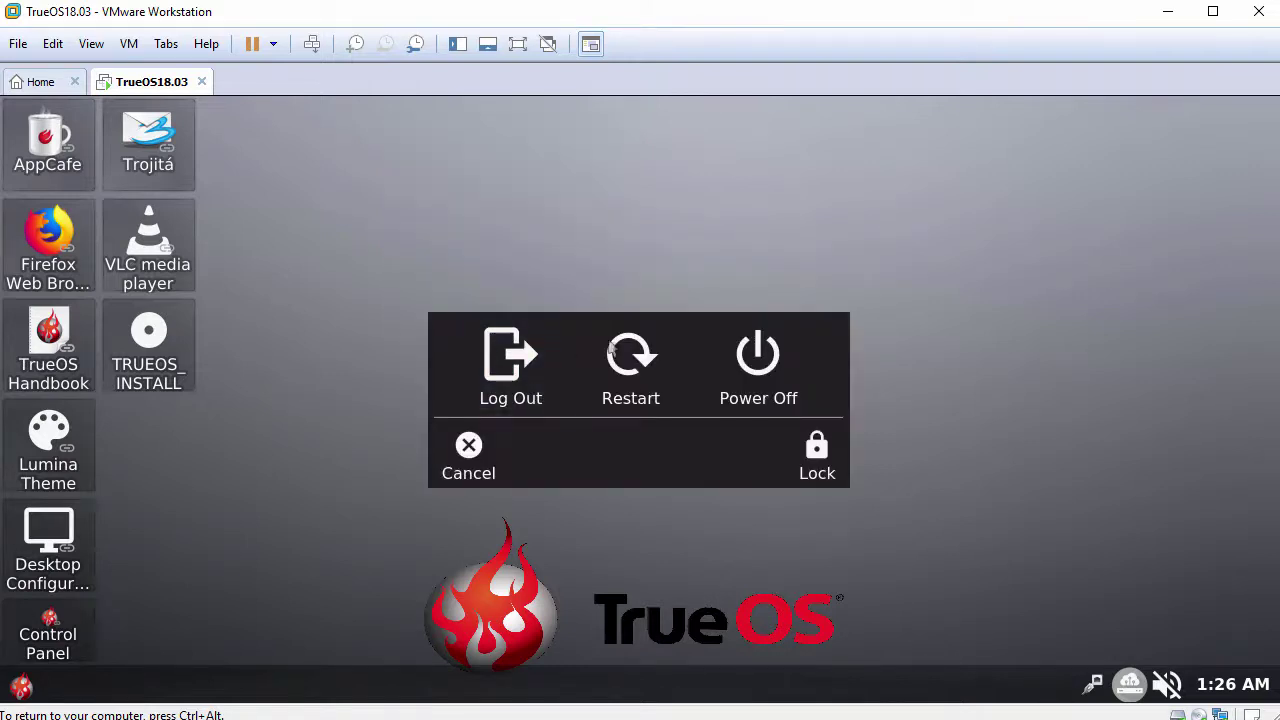
left_click(472, 450)
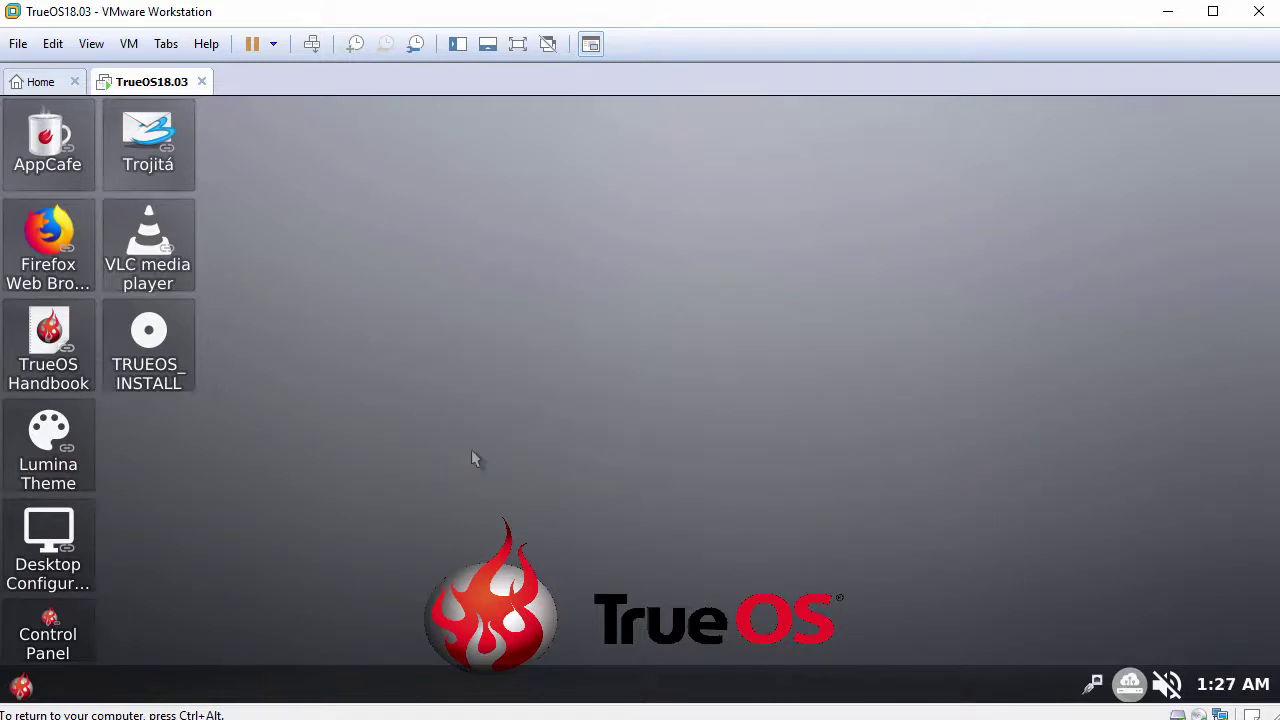
Browse Applications in the Lumina start menu with Show Categories ticked.
left_click(33, 688)
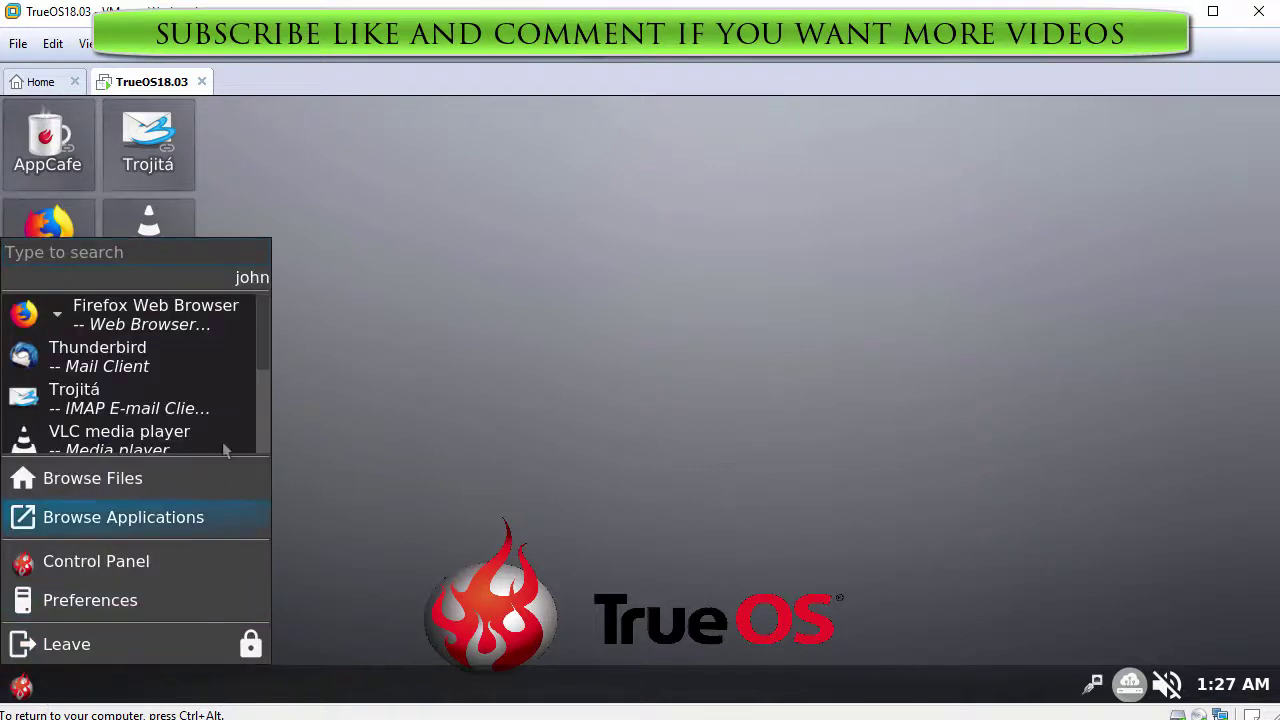
mouse_move(266, 343)
left_mouse_down()
mouse_move(265, 395)
mouse_move(271, 319)
left_mouse_up()
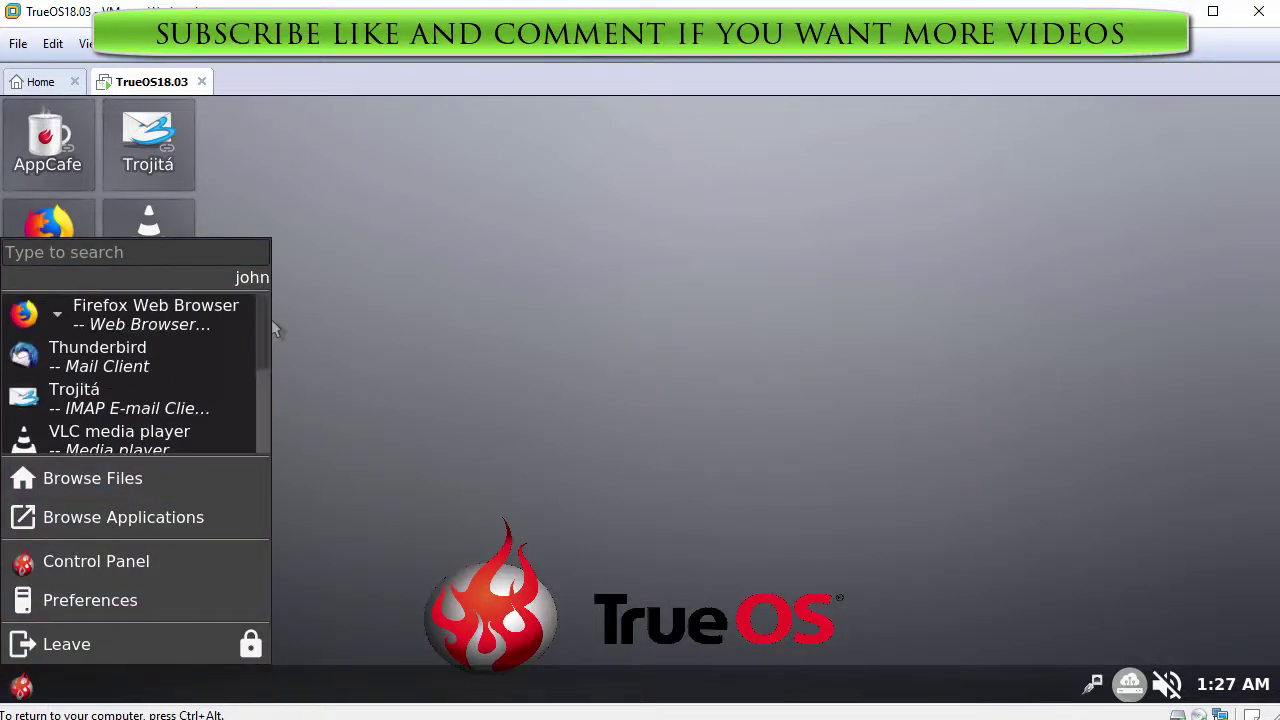
left_click(82, 517)
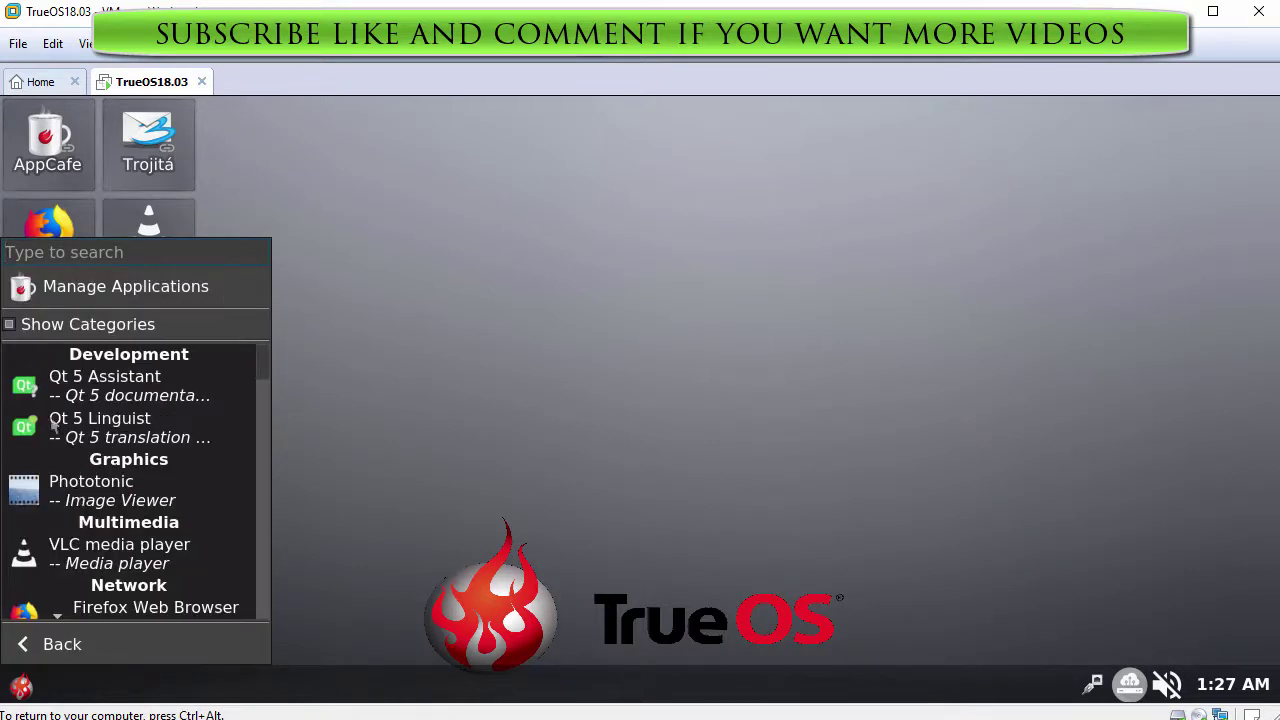
left_click(10, 325)
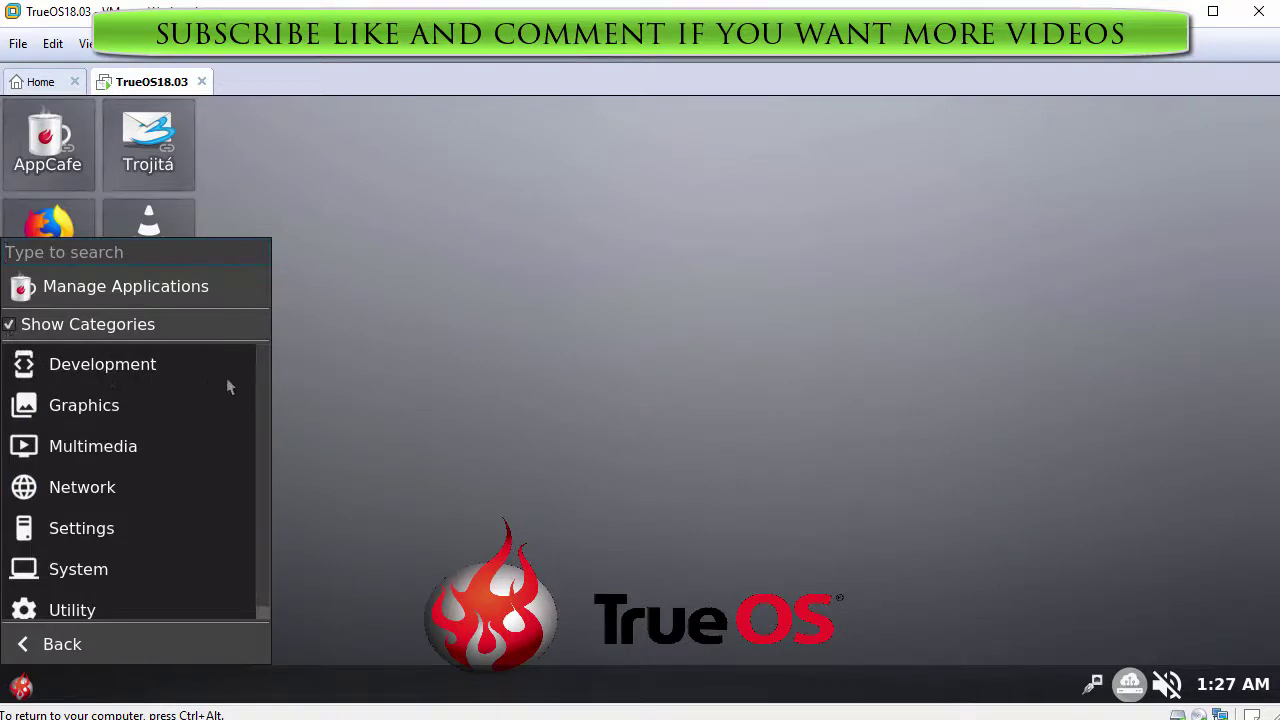
scroll(260, 406, "down", 1)
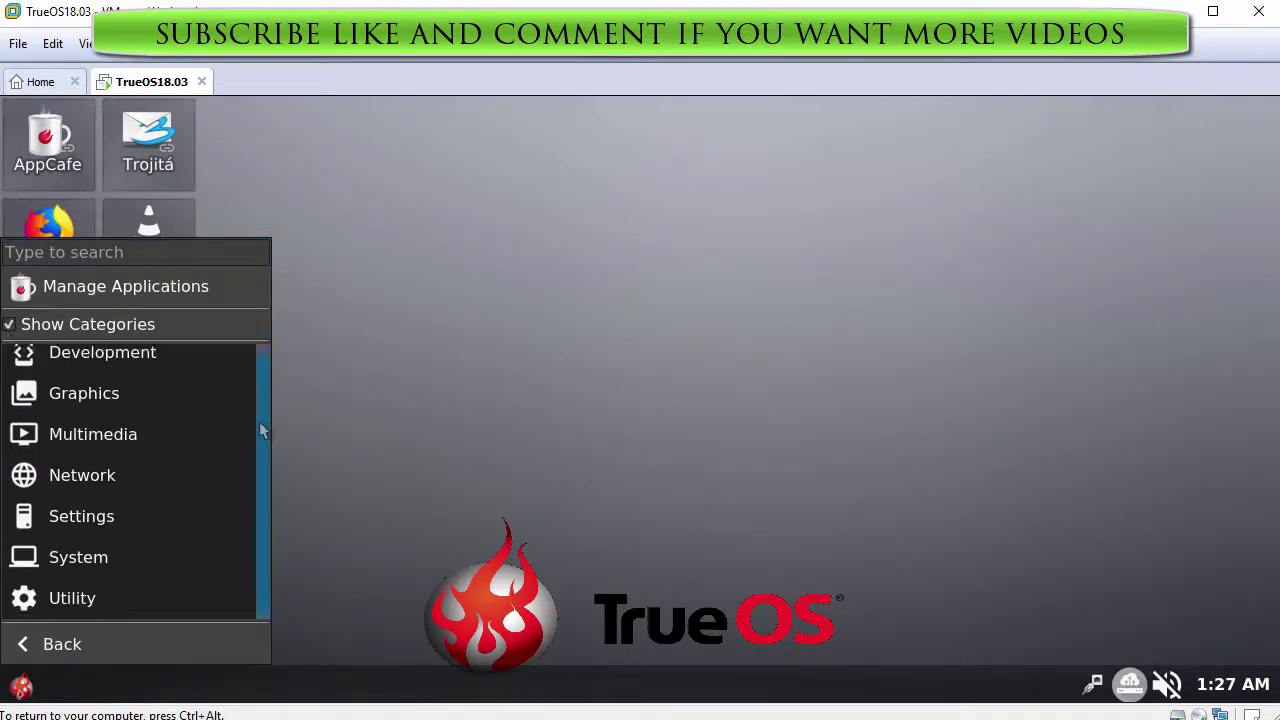
Return to and close the start menu, then release control to the host with Ctrl+Alt.
left_click(60, 644)
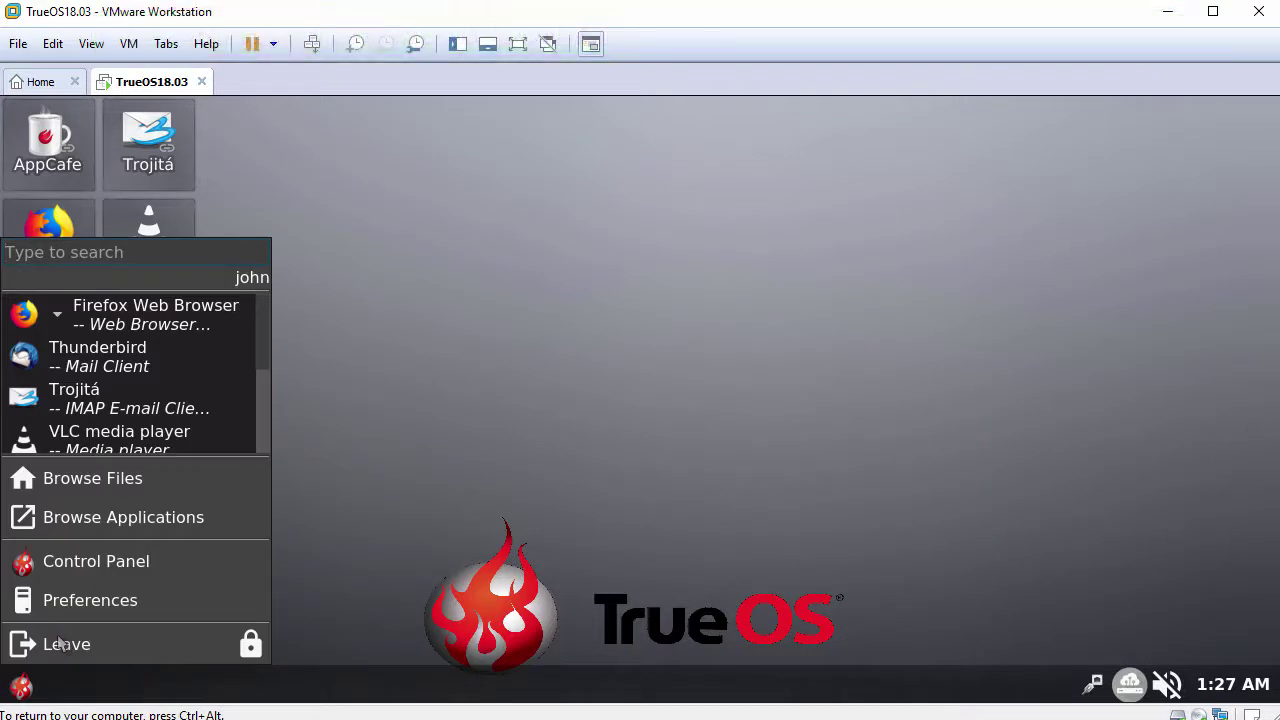
left_click(24, 685)
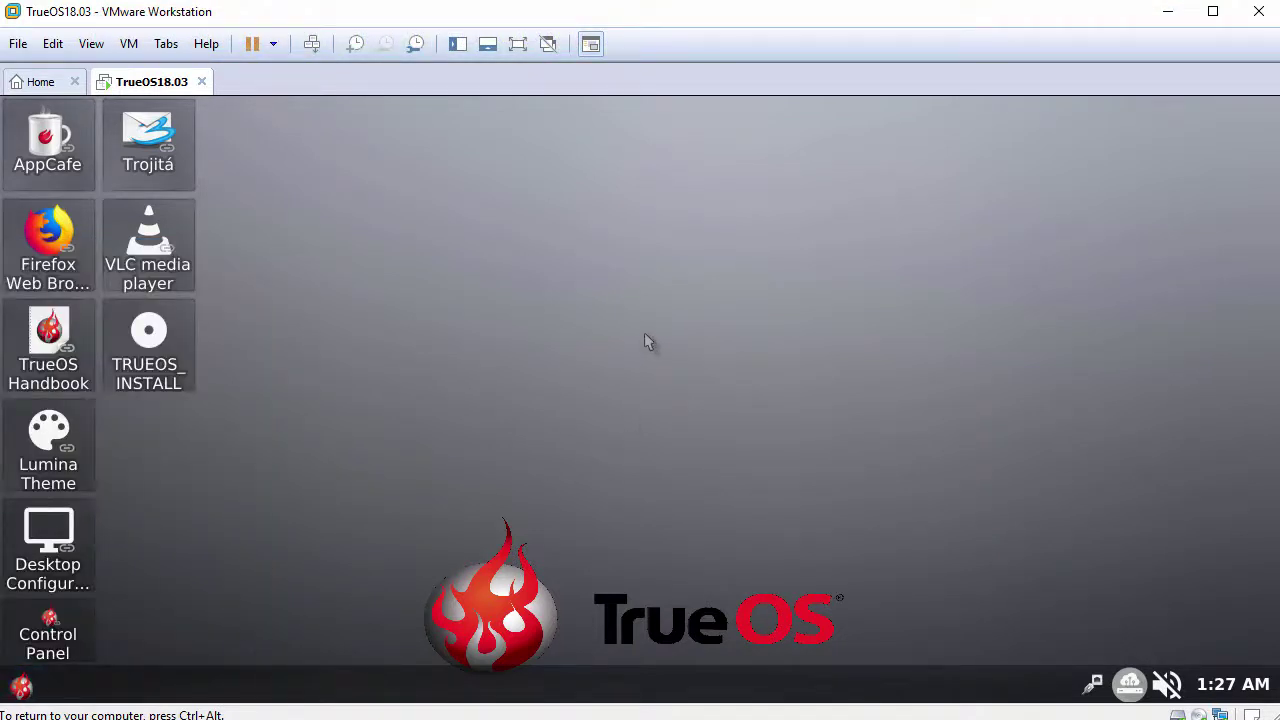
key("ctrl+alt")
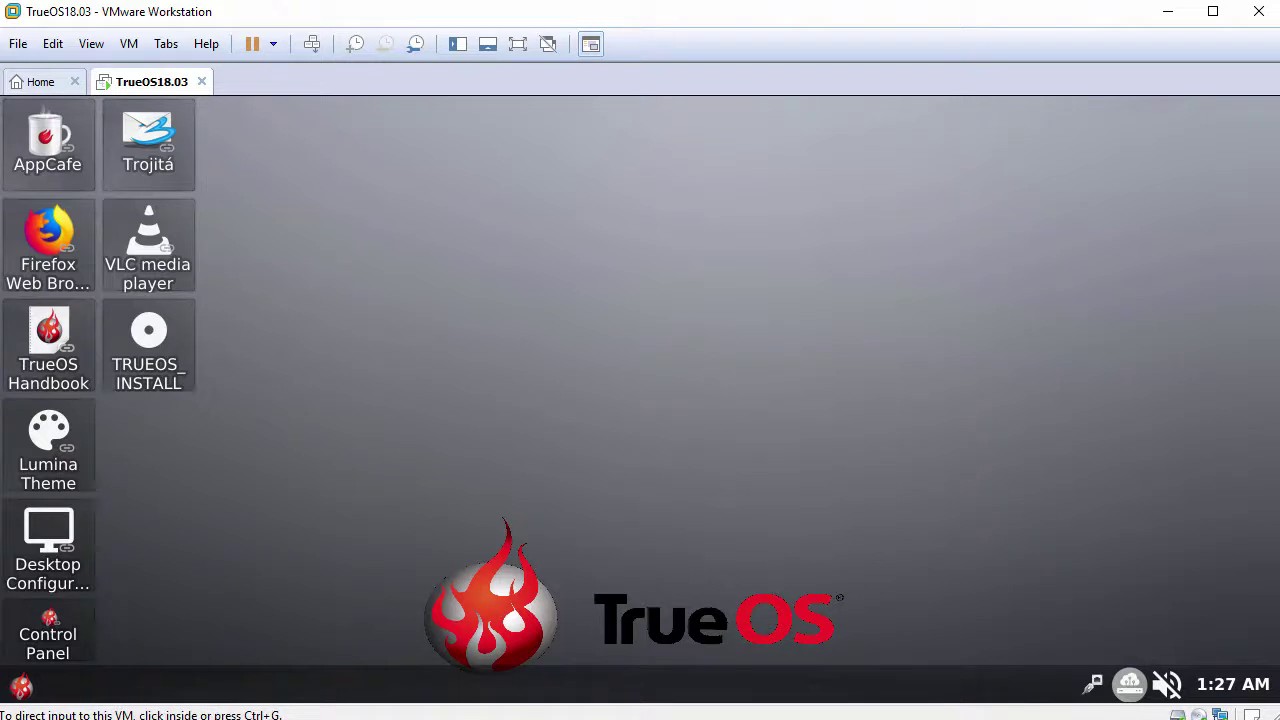